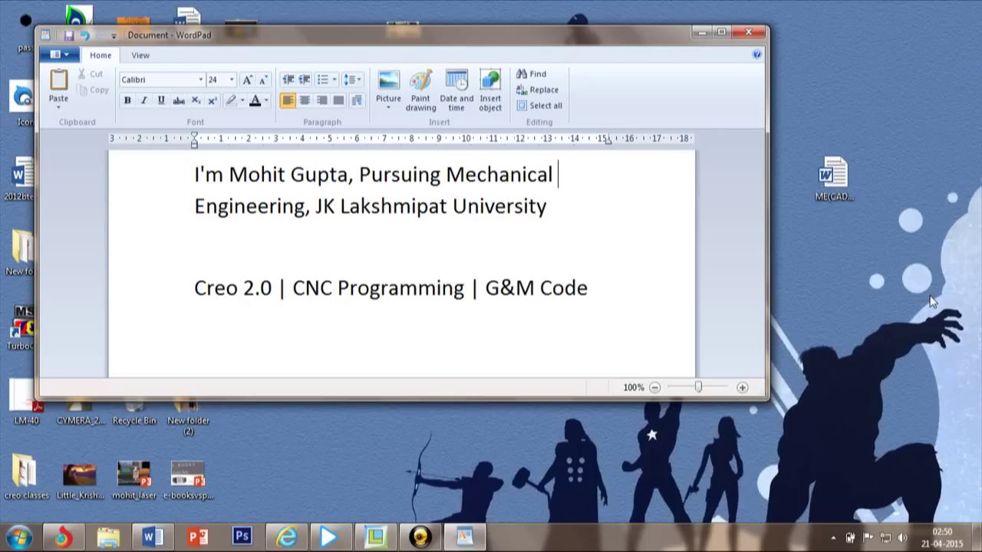
# Step: Bring up the Word assignment showing problem 4's cross-shaped plate, then put it away
pyautogui.click(157, 539)
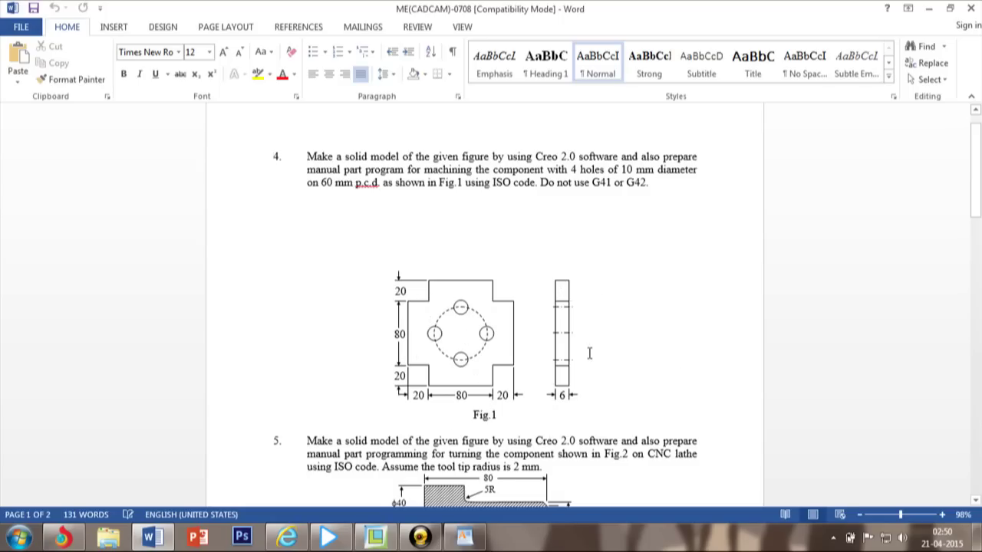
# Step: Minimize Word and the WordPad note and bring Creo Parametric forward
pyautogui.click(928, 8)
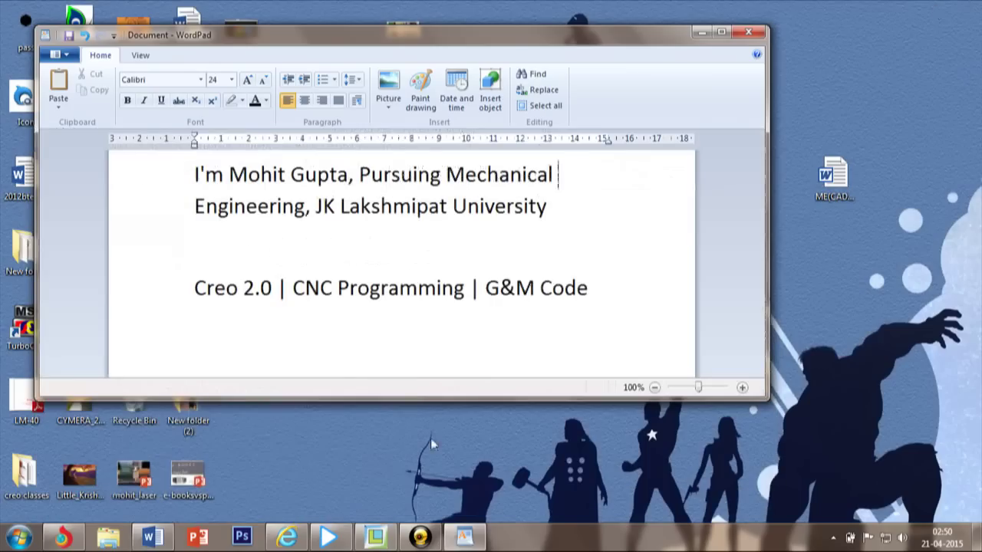
pyautogui.click(702, 32)
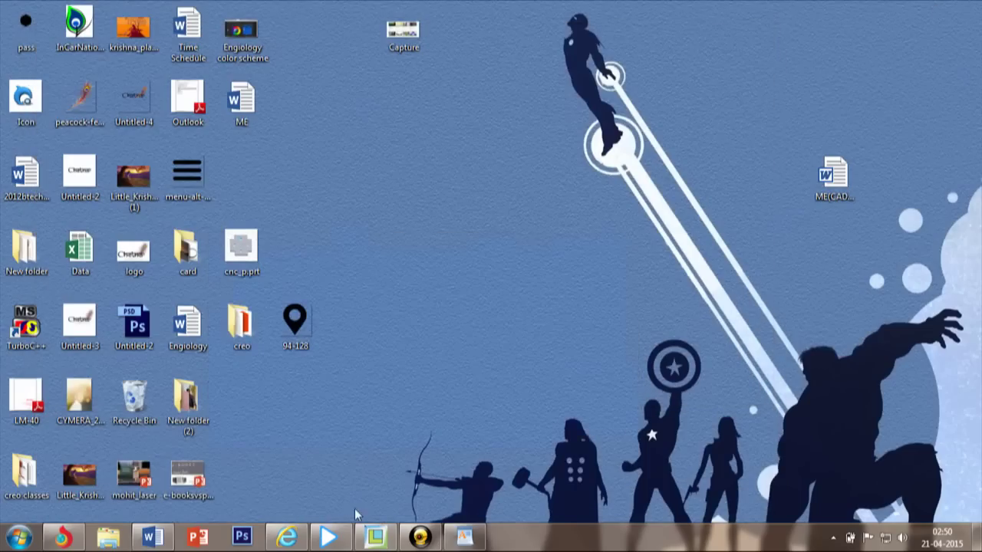
pyautogui.click(375, 536)
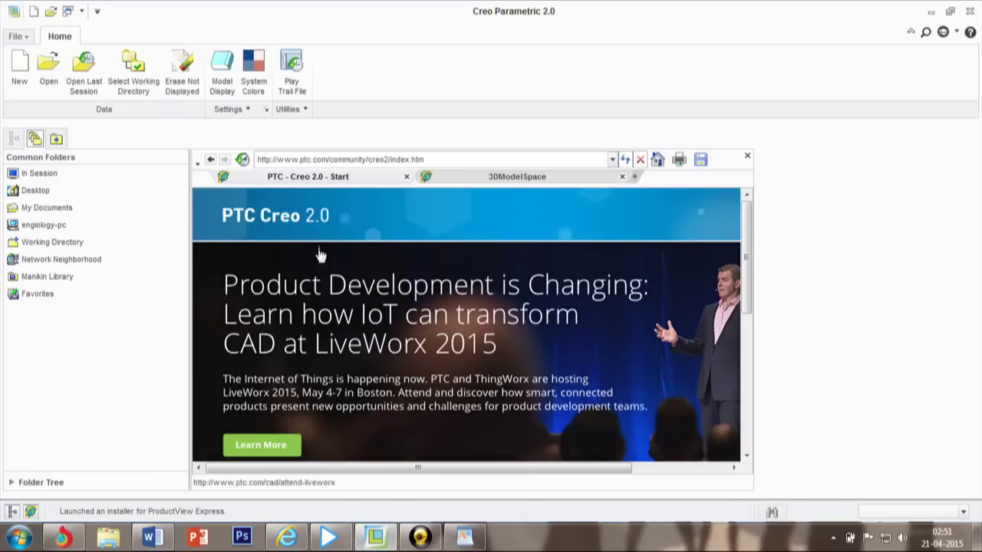
# Step: Create new solid part PRT0001 from the mmns_part_solid template instead of the default
pyautogui.click(18, 68)
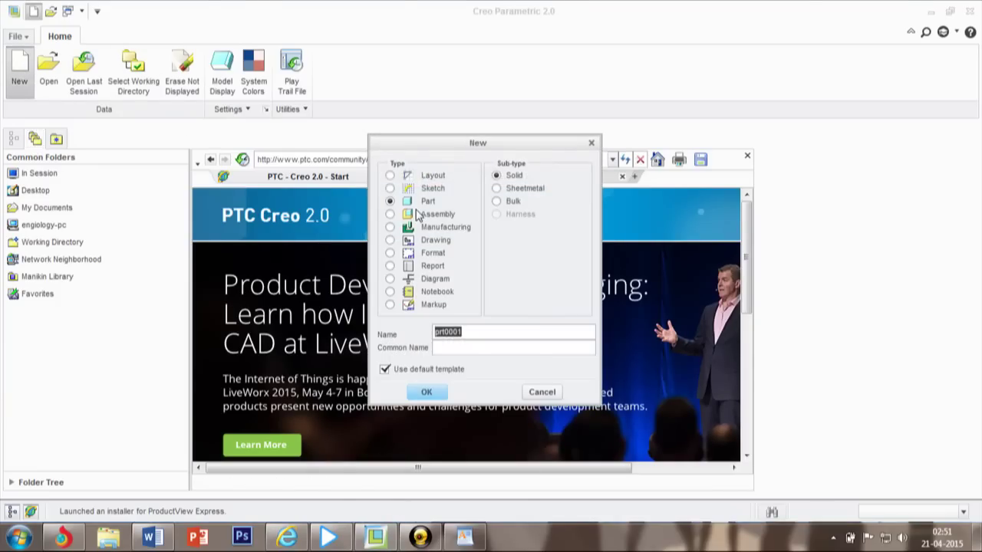
pyautogui.click(385, 370)
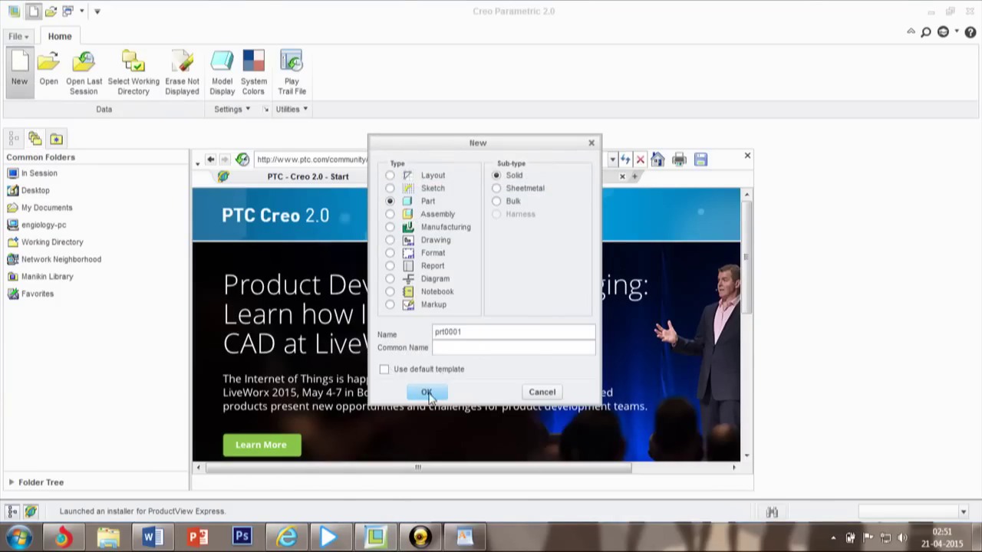
pyautogui.click(426, 393)
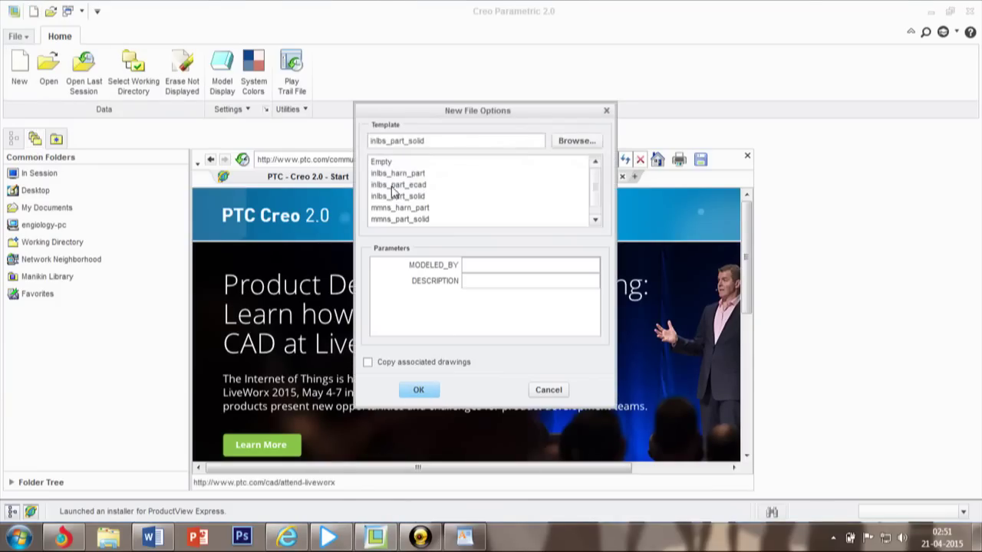
pyautogui.scroll(-1, 411, 206)
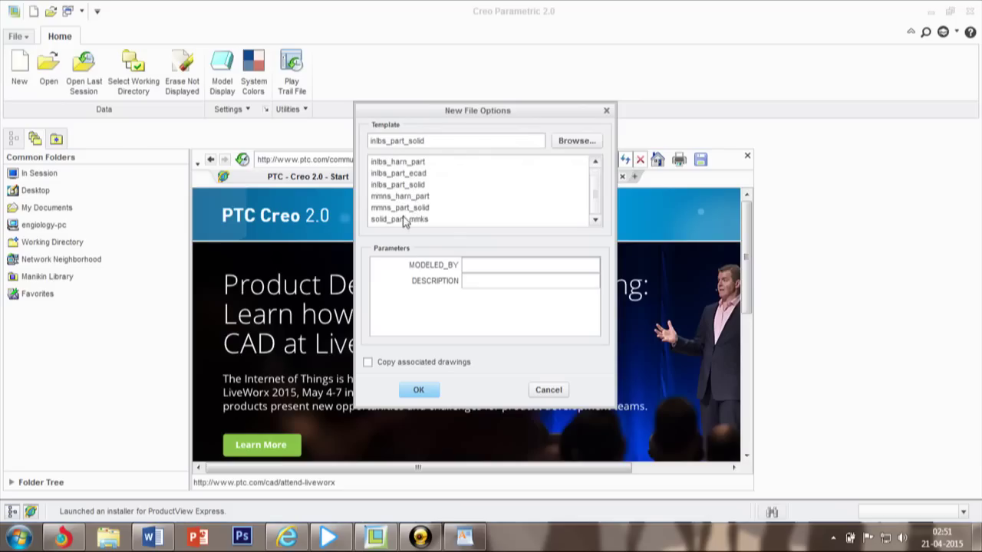
pyautogui.click(405, 208)
pyautogui.click(417, 392)
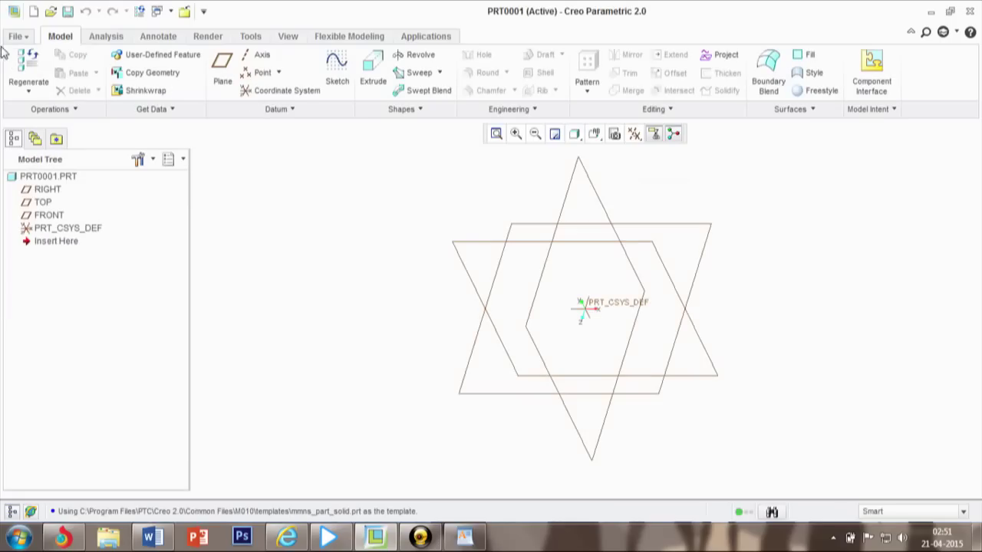
# Step: Start an extrude sketch on the FRONT plane, oriented flat to the screen
pyautogui.click(373, 68)
pyautogui.click(488, 249)
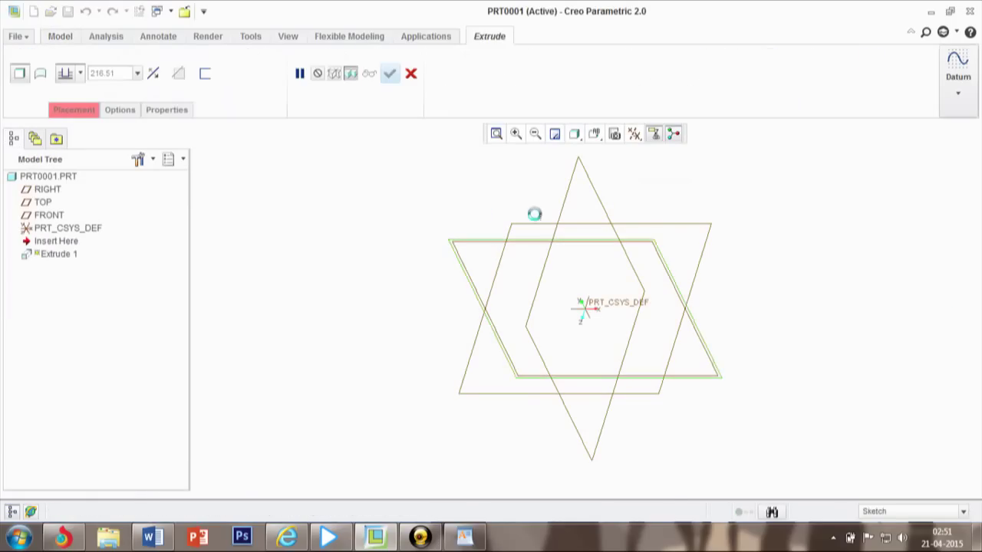
pyautogui.click(635, 136)
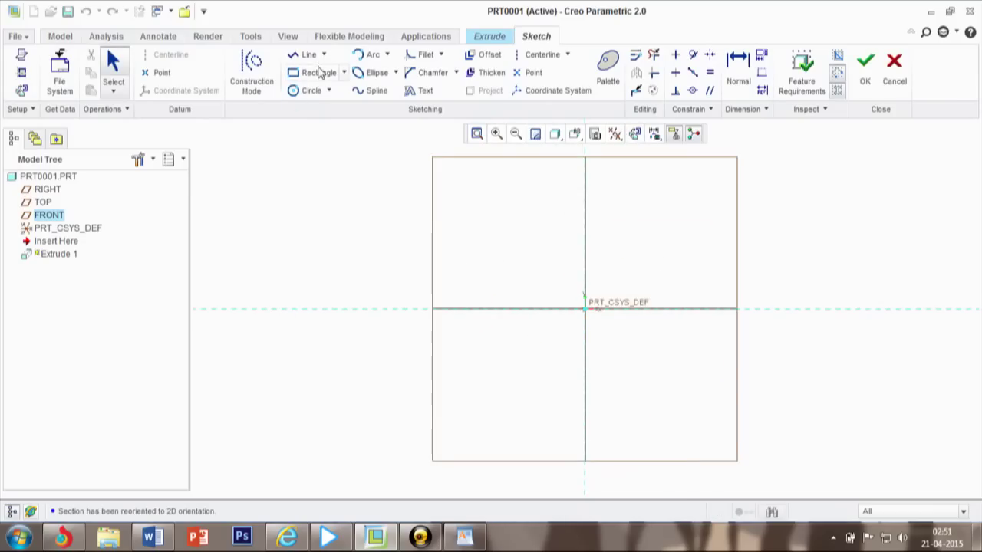
# Step: Draw a centre rectangle on the origin and set its width to 100
pyautogui.click(344, 73)
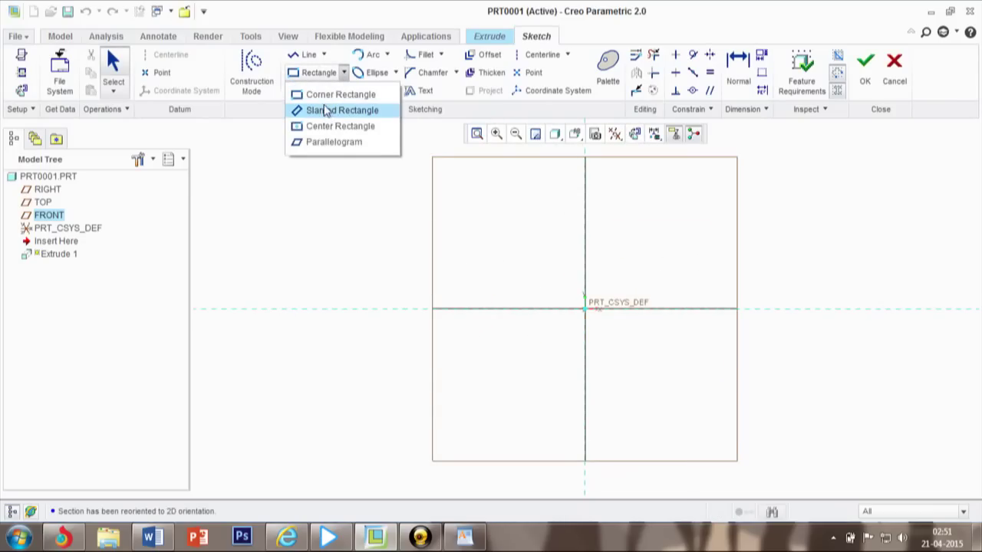
pyautogui.click(337, 126)
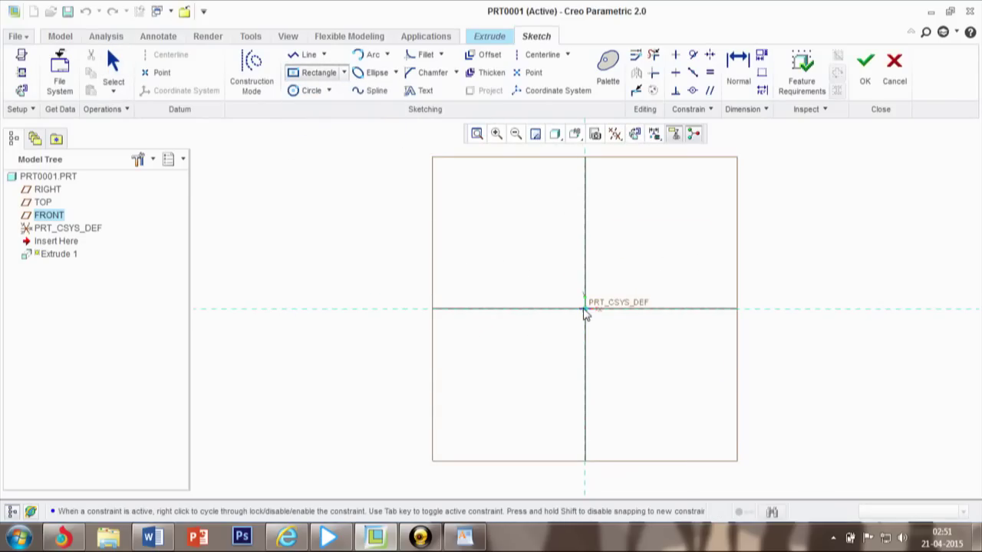
pyautogui.click(584, 308)
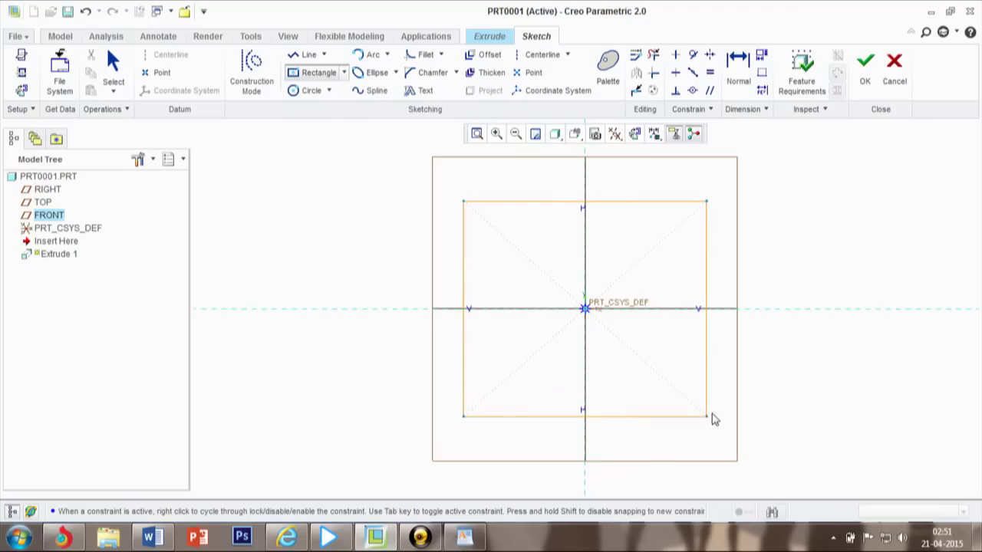
pyautogui.click(721, 443)
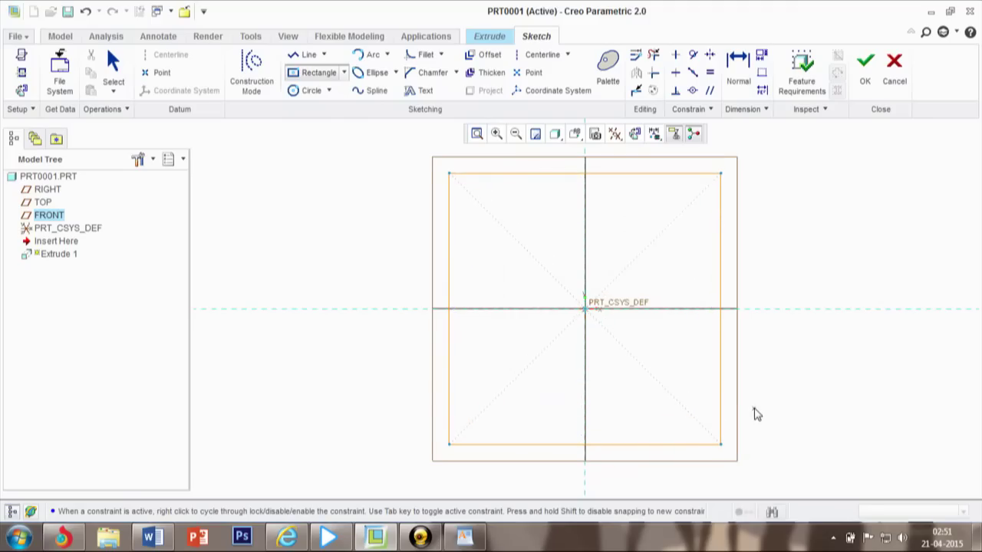
pyautogui.middleClick(756, 414)
pyautogui.doubleClick(561, 426)
pyautogui.write('1')
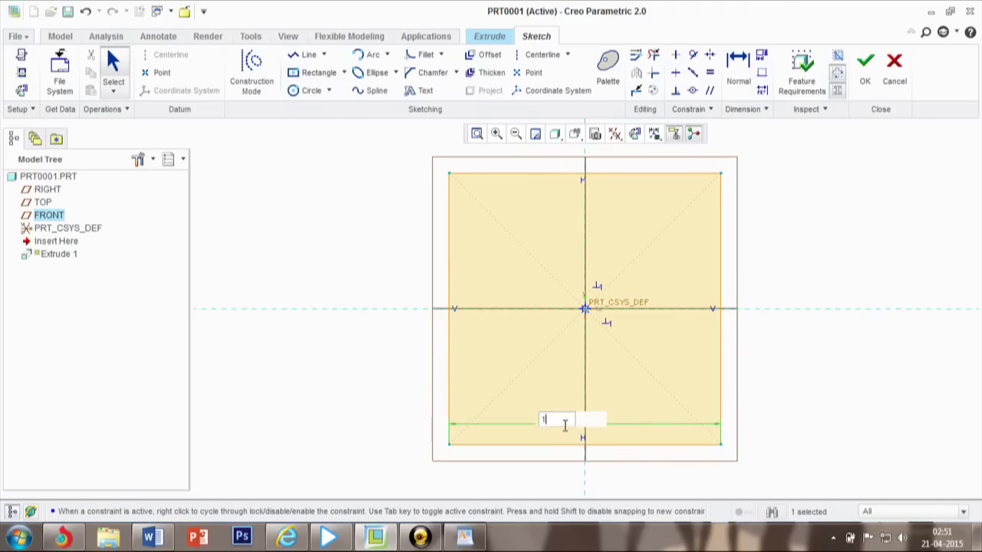
pyautogui.write('00')
pyautogui.press('Return')
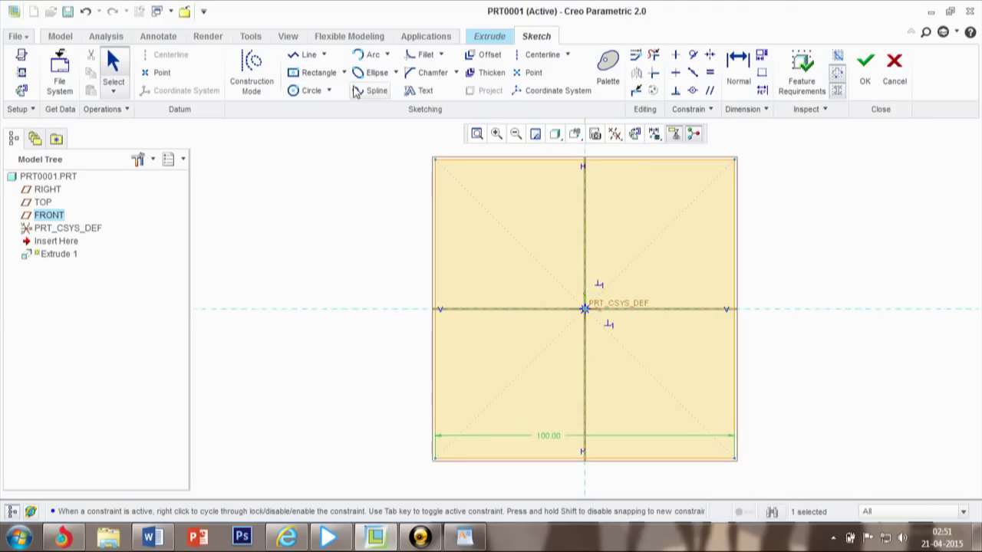
# Step: Draw L-shaped notch lines at the square's top-left and top-right corners
pyautogui.click(306, 55)
pyautogui.click(491, 160)
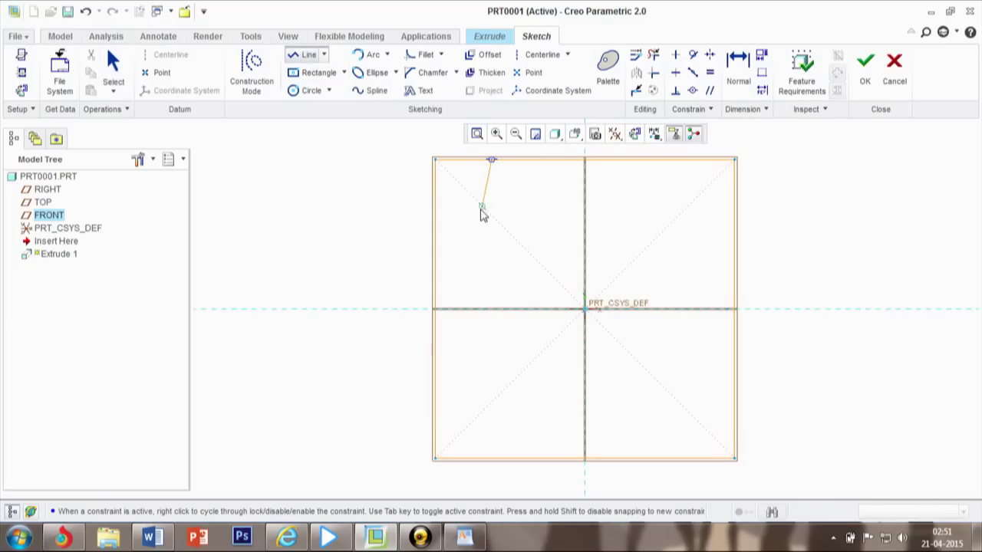
pyautogui.click(491, 216)
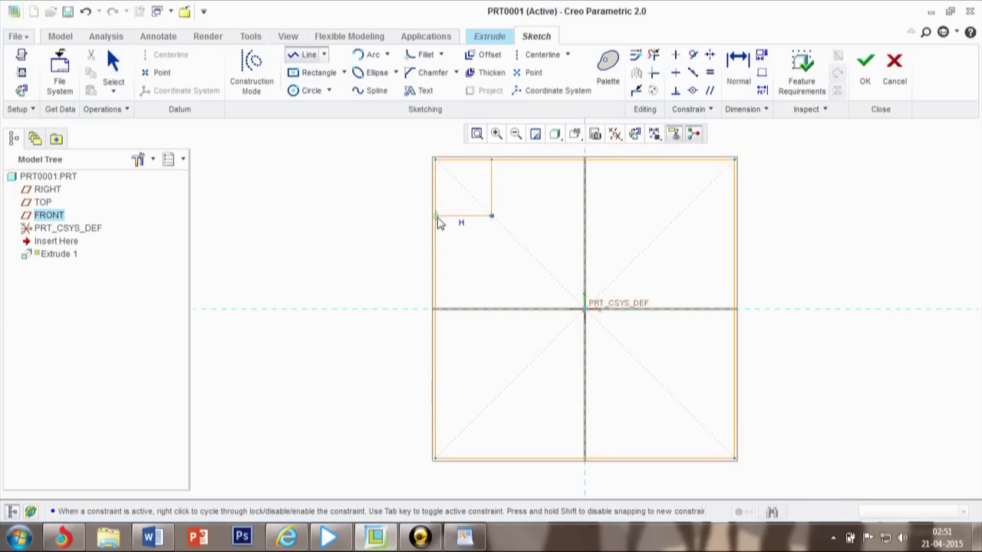
pyautogui.click(435, 216)
pyautogui.middleClick(662, 254)
pyautogui.click(672, 159)
pyautogui.click(672, 221)
pyautogui.click(735, 220)
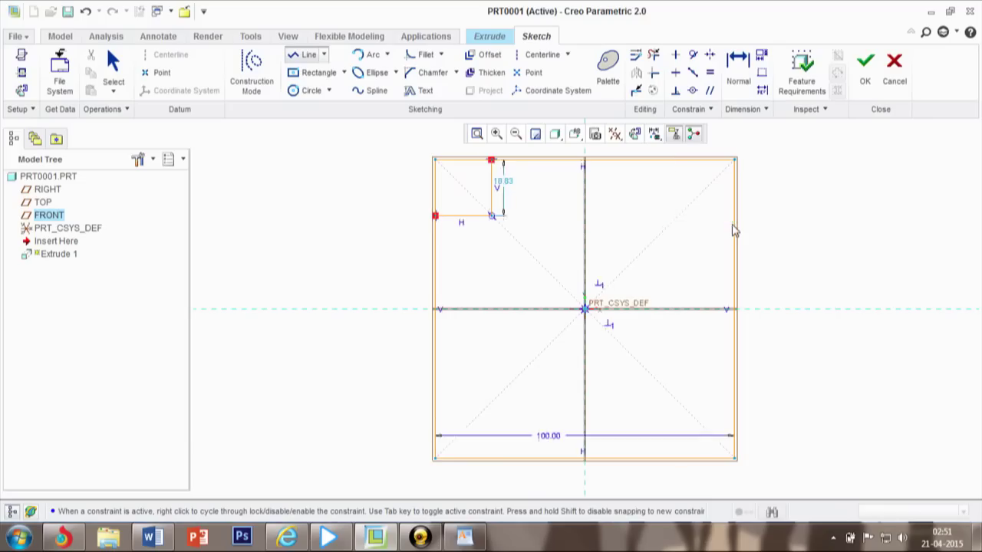
pyautogui.middleClick(797, 268)
# Step: Draw L-shaped notch lines at the square's bottom-right and bottom-left corners
pyautogui.click(733, 397)
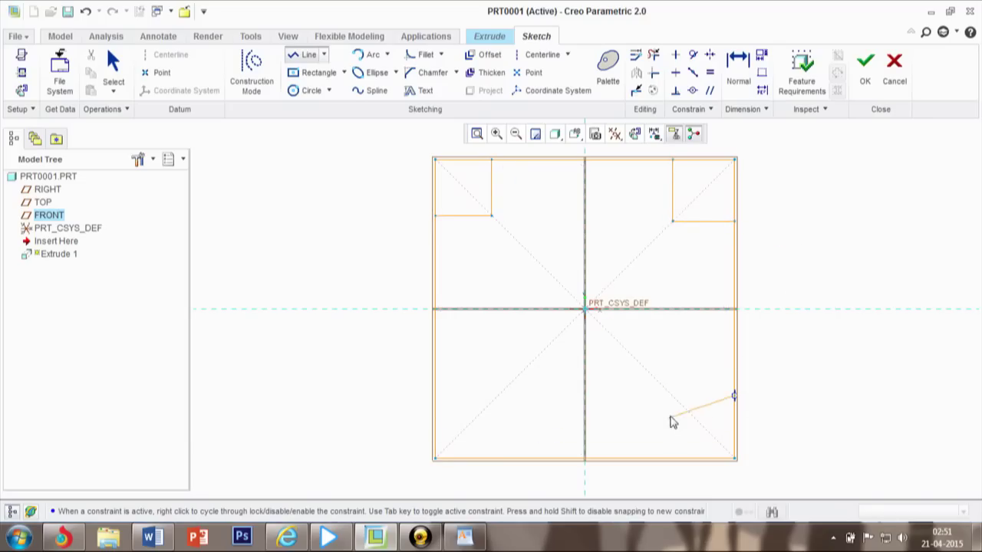
pyautogui.click(672, 396)
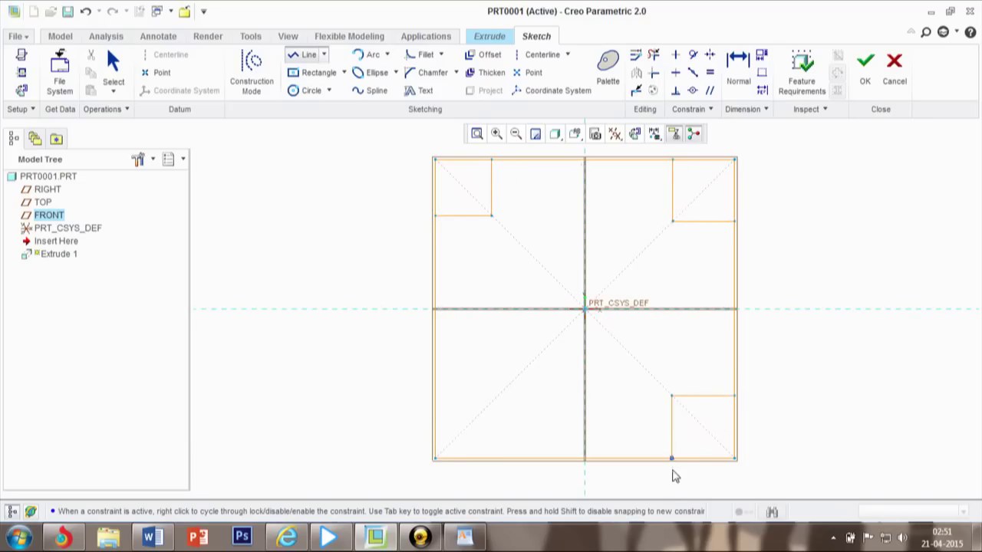
pyautogui.rightClick(667, 487)
pyautogui.click(659, 480)
pyautogui.click(673, 459)
pyautogui.middleClick(673, 477)
pyautogui.click(496, 398)
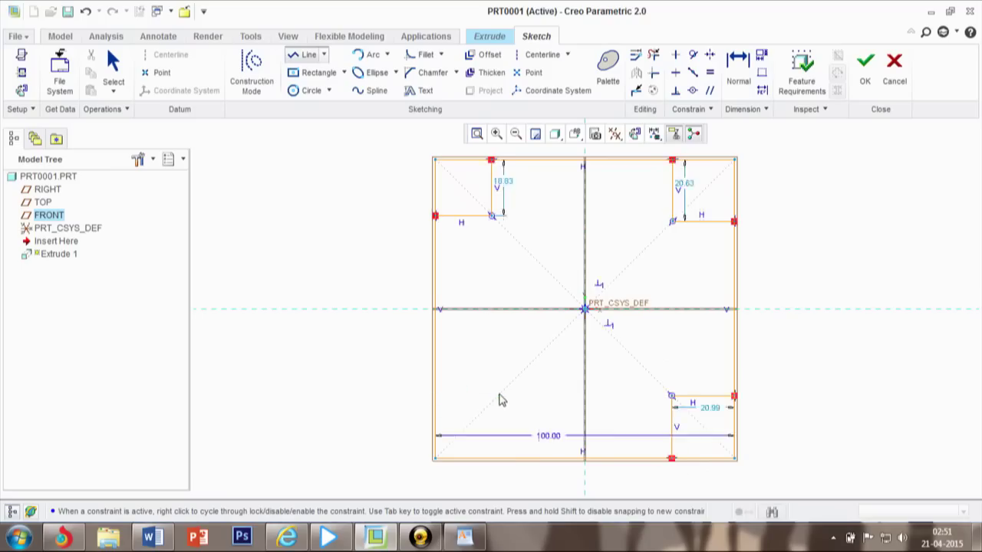
pyautogui.click(495, 459)
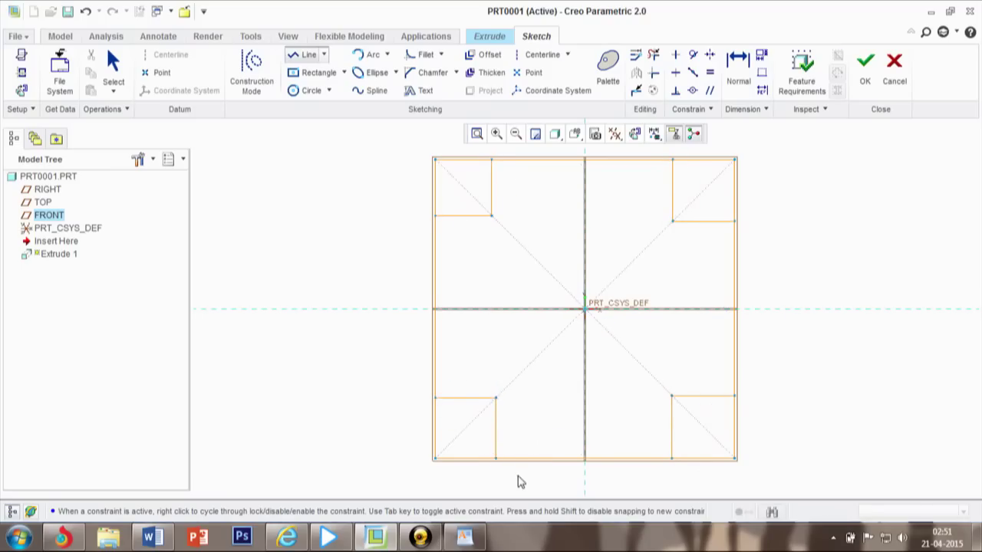
pyautogui.middleClick(517, 481)
# Step: Trim the top-right corner edges away and select the lower-right corner entities
pyautogui.click(652, 54)
pyautogui.moveTo(718, 137); pyautogui.dragTo(773, 220)
pyautogui.middleClick(771, 230)
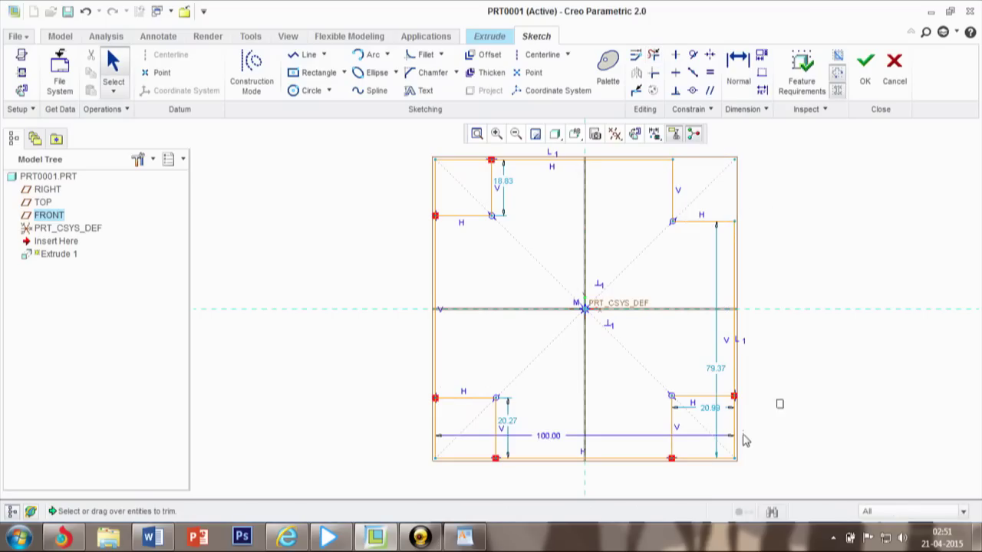
pyautogui.moveTo(782, 399); pyautogui.dragTo(694, 483)
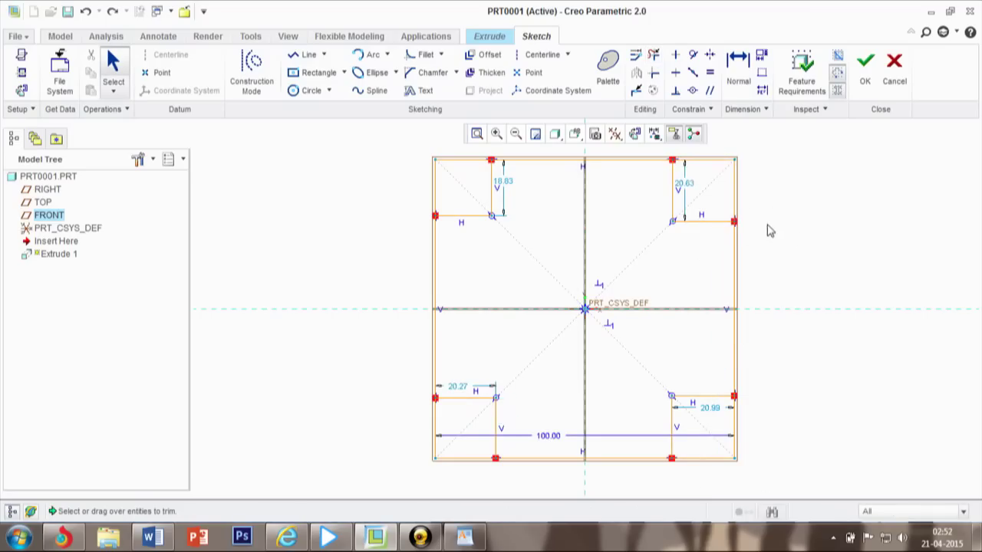
# Step: Set all four corner notch dimensions to 20
pyautogui.doubleClick(684, 184)
pyautogui.write('20')
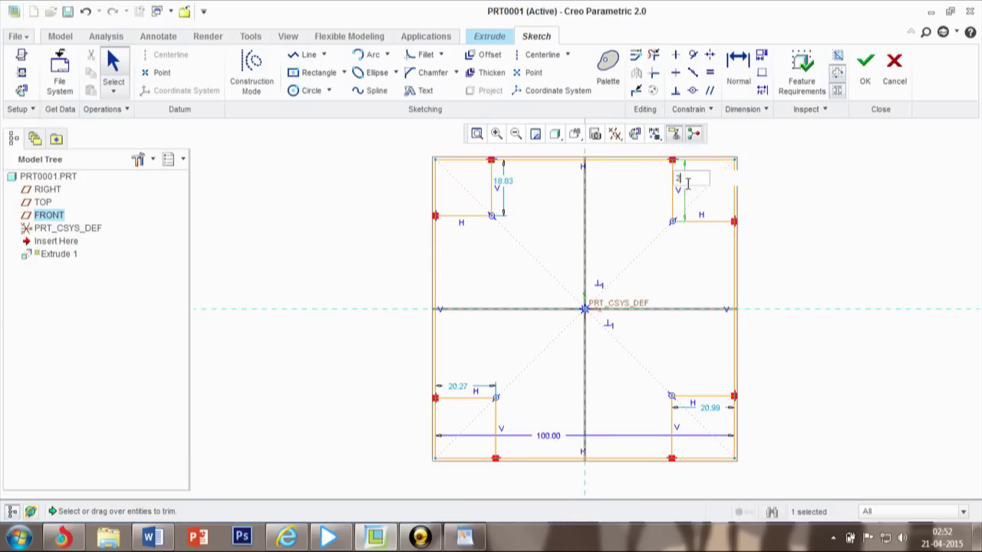
pyautogui.press('Return')
pyautogui.doubleClick(710, 408)
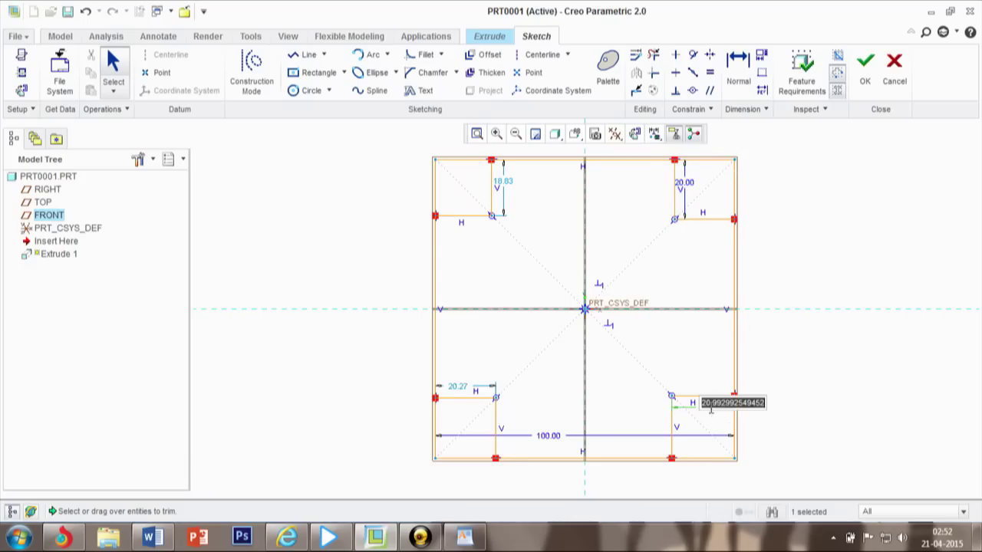
pyautogui.write('20')
pyautogui.press('Return')
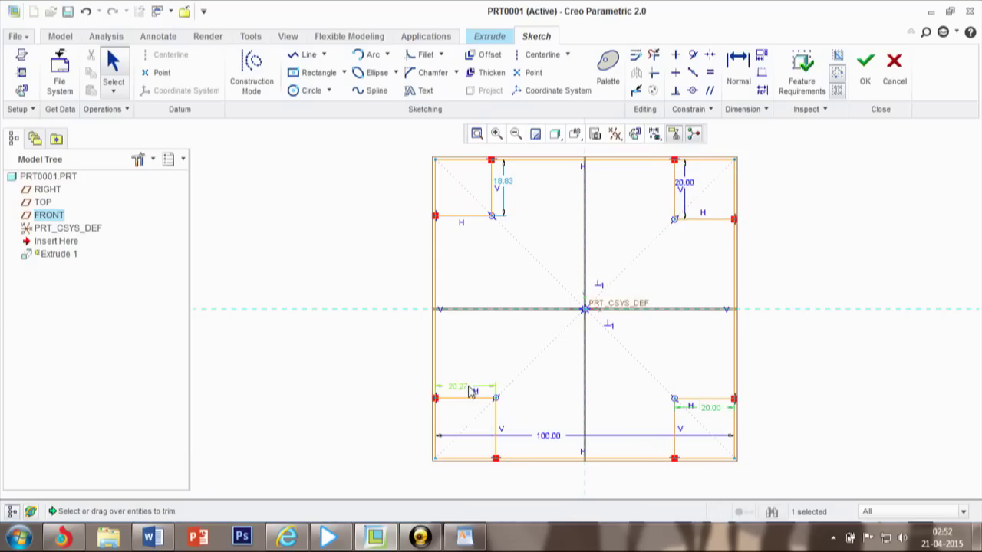
pyautogui.doubleClick(470, 388)
pyautogui.write('20')
pyautogui.press('Return')
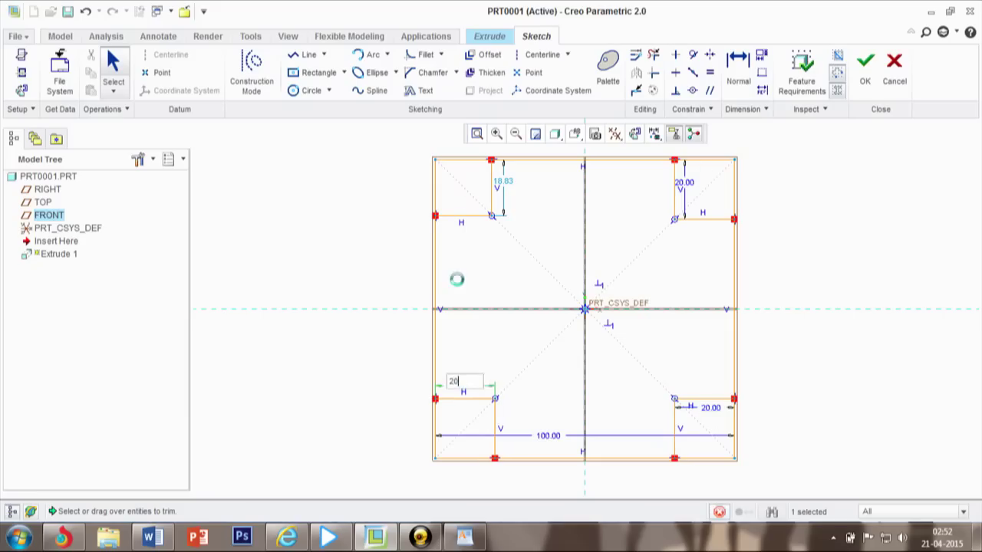
pyautogui.doubleClick(505, 184)
pyautogui.write('20')
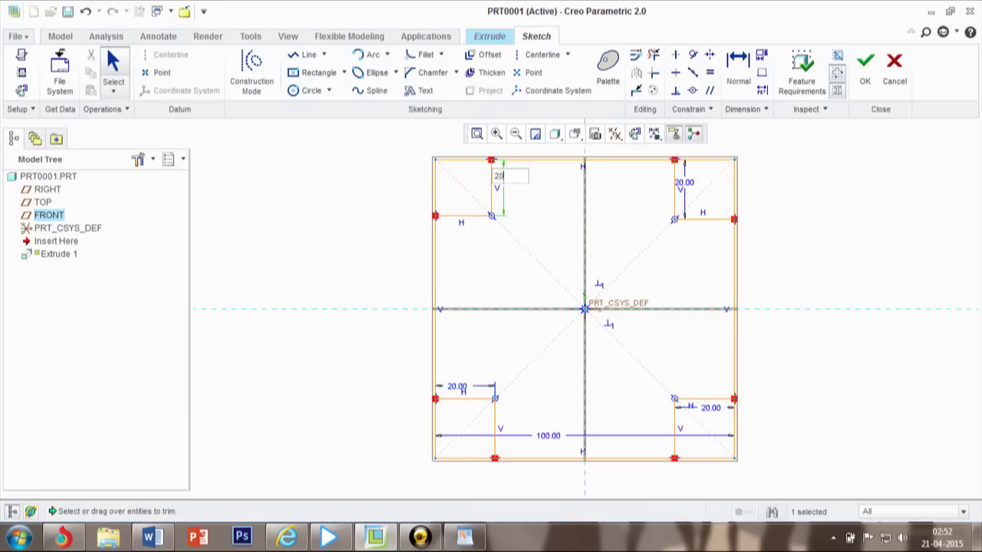
pyautogui.press('Return')
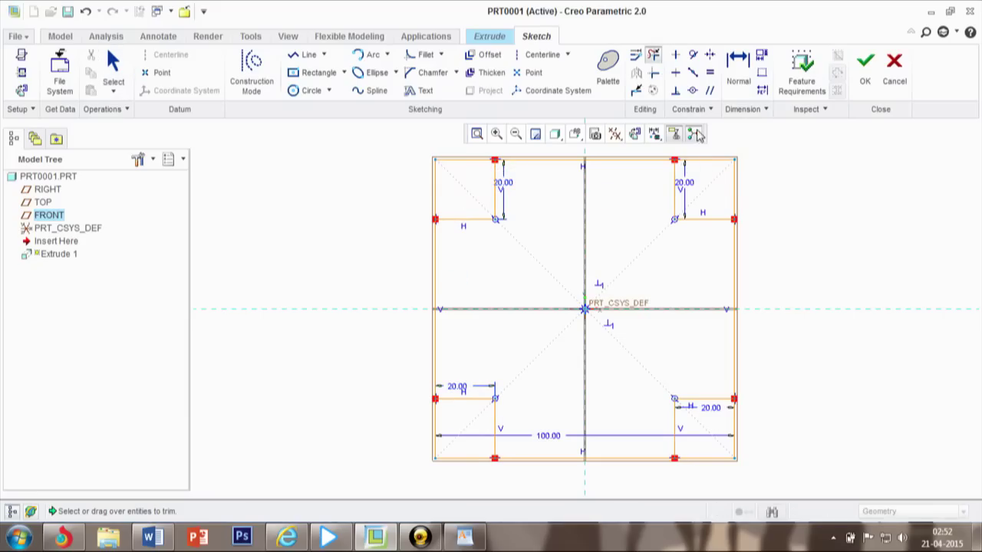
# Step: Trim the square's four corner edge segments to leave a closed cross profile
pyautogui.moveTo(714, 161); pyautogui.dragTo(751, 224)
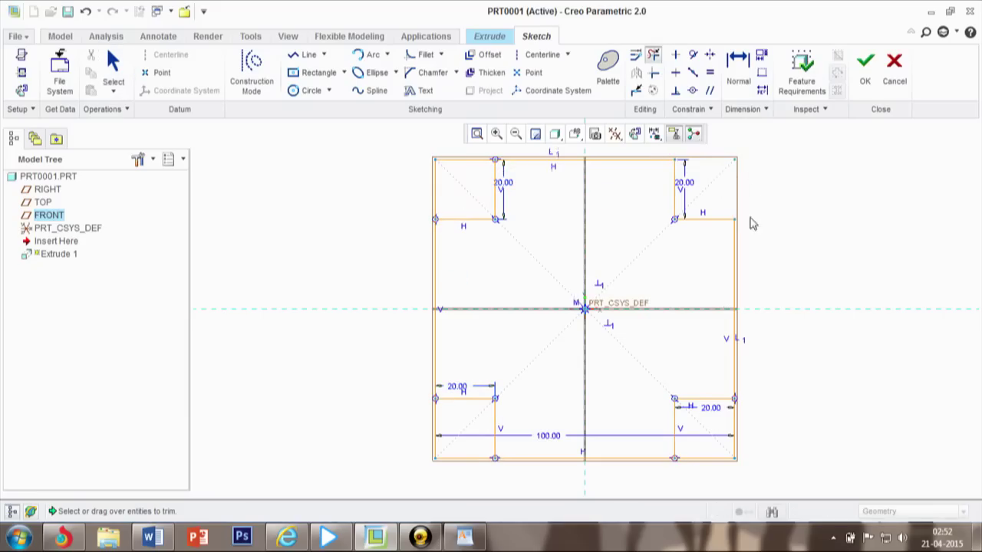
pyautogui.moveTo(736, 449)
pyautogui.mouseDown()
pyautogui.moveTo(710, 471)
pyautogui.moveTo(753, 431)
pyautogui.mouseUp()
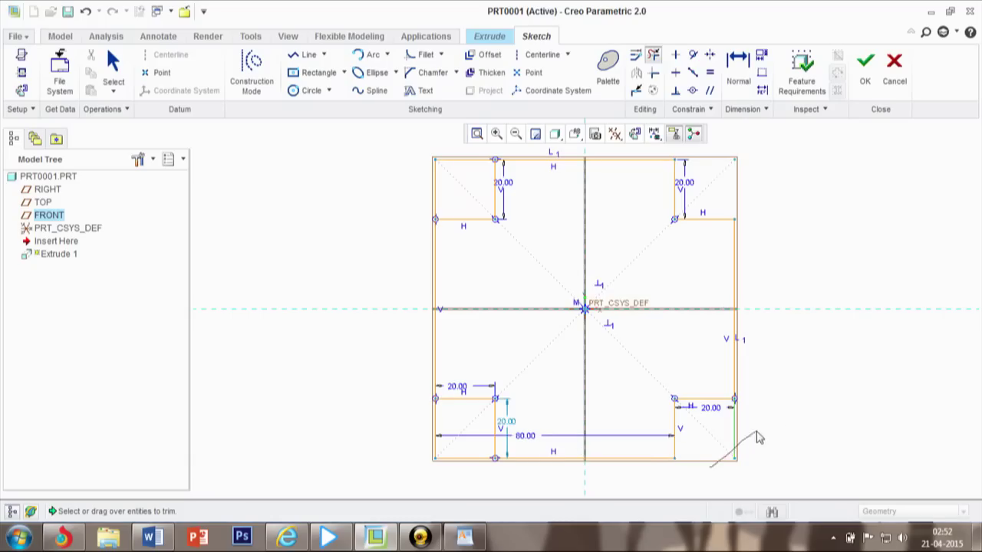
pyautogui.moveTo(506, 470)
pyautogui.mouseDown()
pyautogui.moveTo(470, 471)
pyautogui.moveTo(430, 440)
pyautogui.mouseUp()
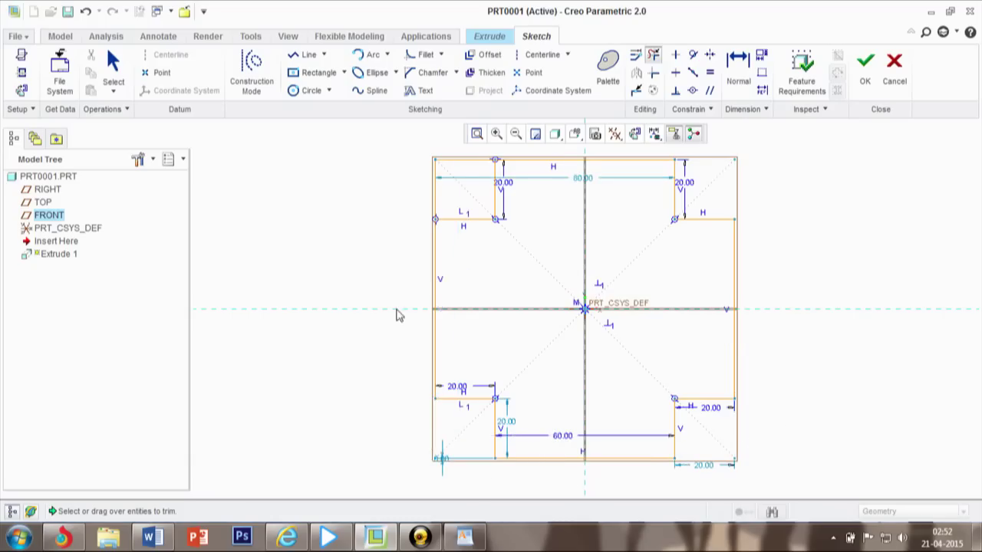
pyautogui.moveTo(409, 180); pyautogui.dragTo(460, 156)
pyautogui.middleClick(797, 224)
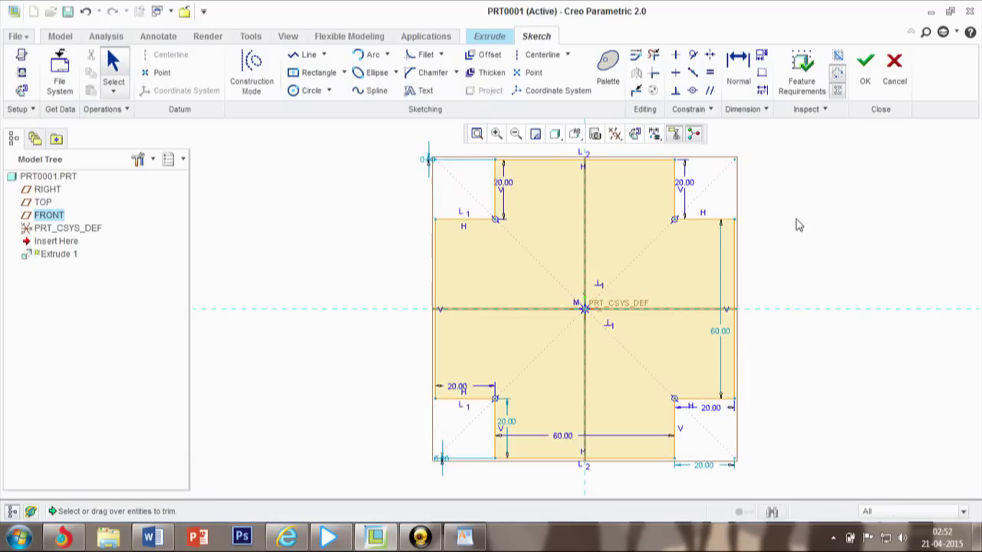
# Step: Draw a construction circle centred on the origin and edit its 33.47 dimension
pyautogui.click(252, 72)
pyautogui.click(310, 90)
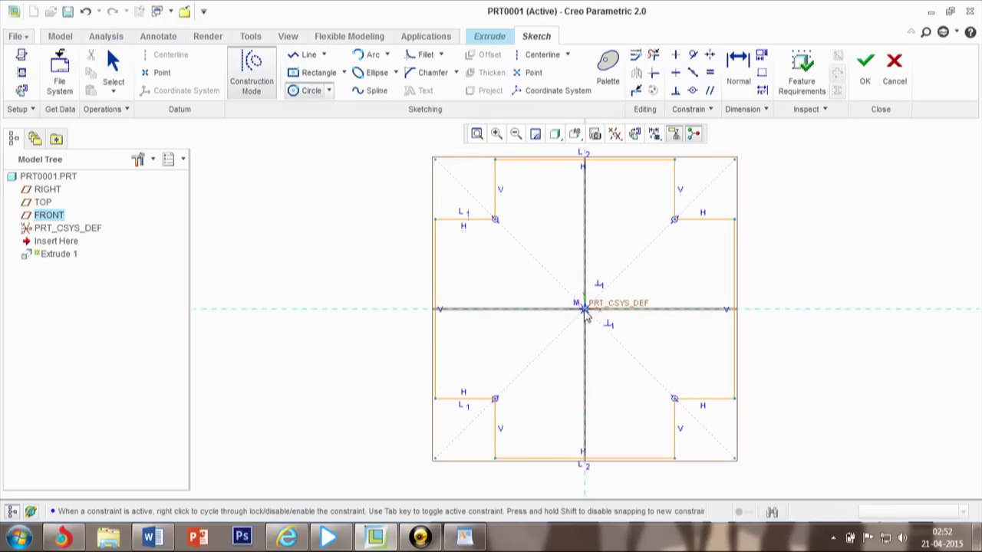
pyautogui.click(584, 309)
pyautogui.click(623, 399)
pyautogui.middleClick(727, 364)
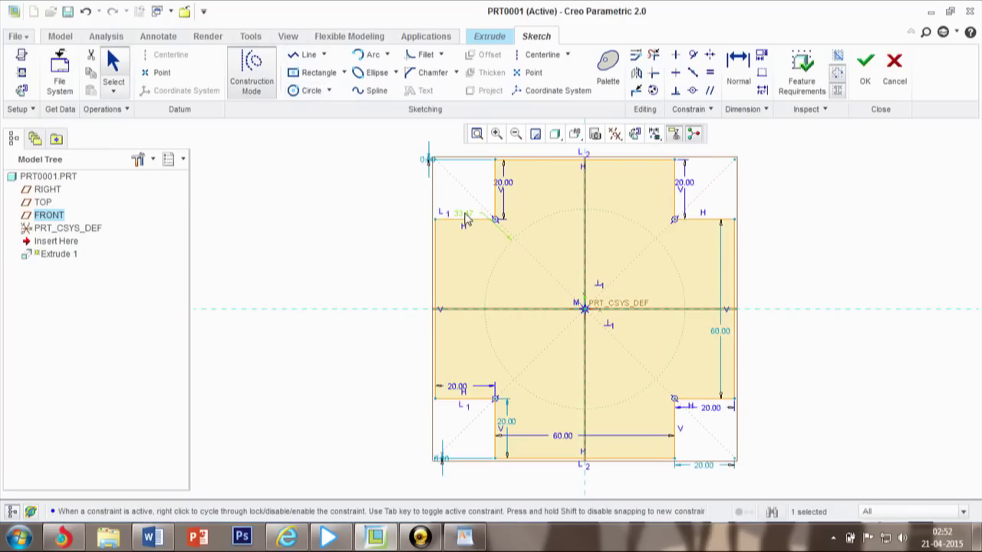
pyautogui.doubleClick(463, 213)
# Step: Set the construction circle to 30 and draw a 10-diameter hole at its top quadrant
pyautogui.press('Return')
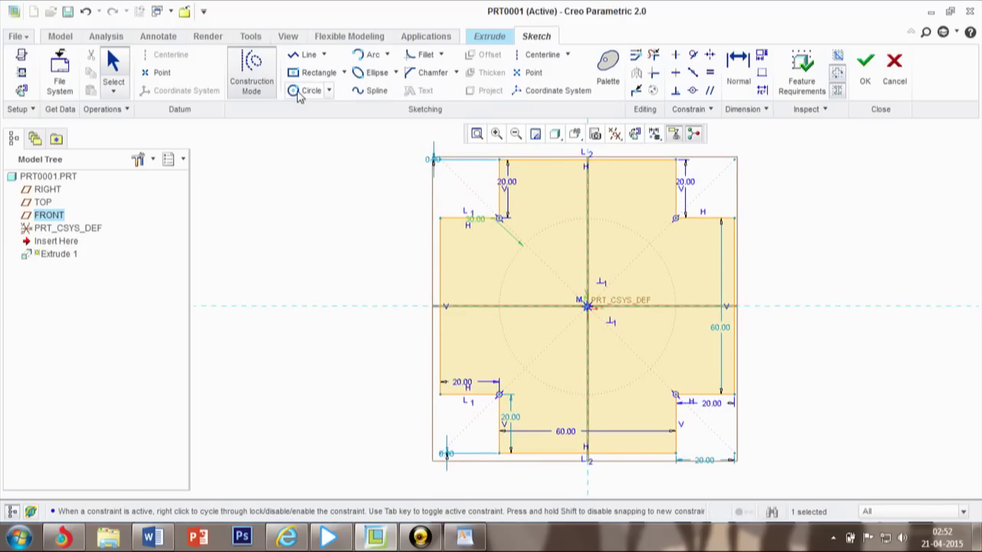
pyautogui.click(295, 91)
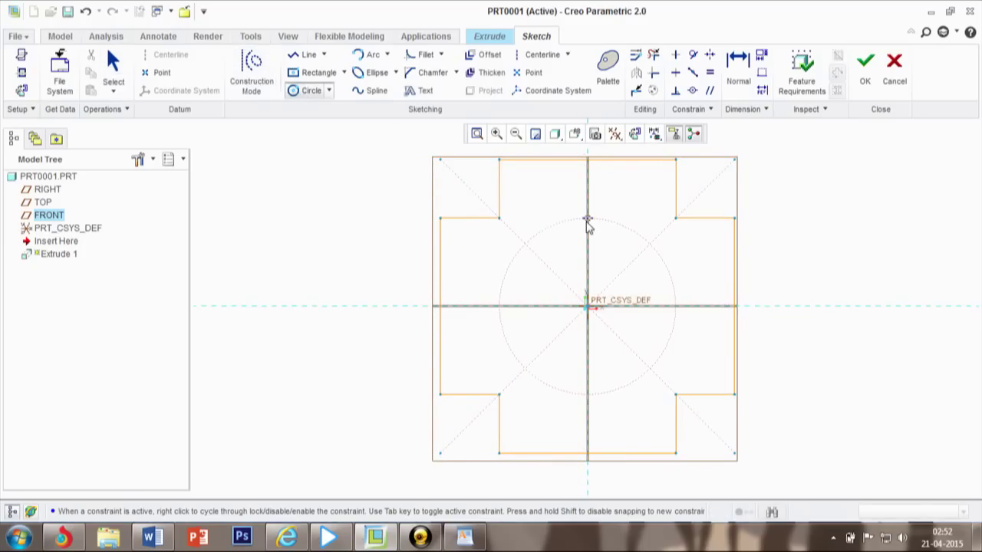
pyautogui.click(588, 219)
pyautogui.click(595, 236)
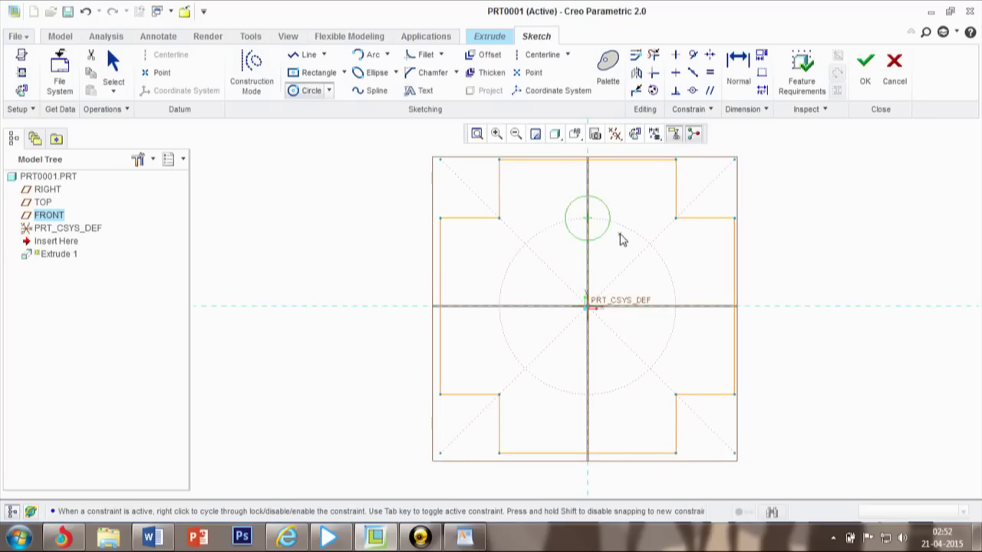
pyautogui.middleClick(621, 240)
pyautogui.doubleClick(542, 197)
pyautogui.write('10')
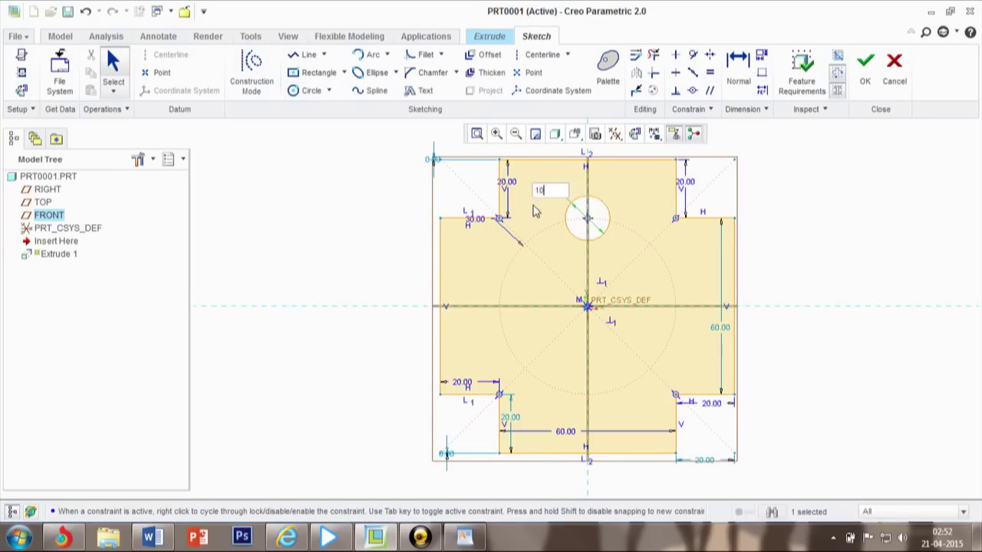
pyautogui.press('Return')
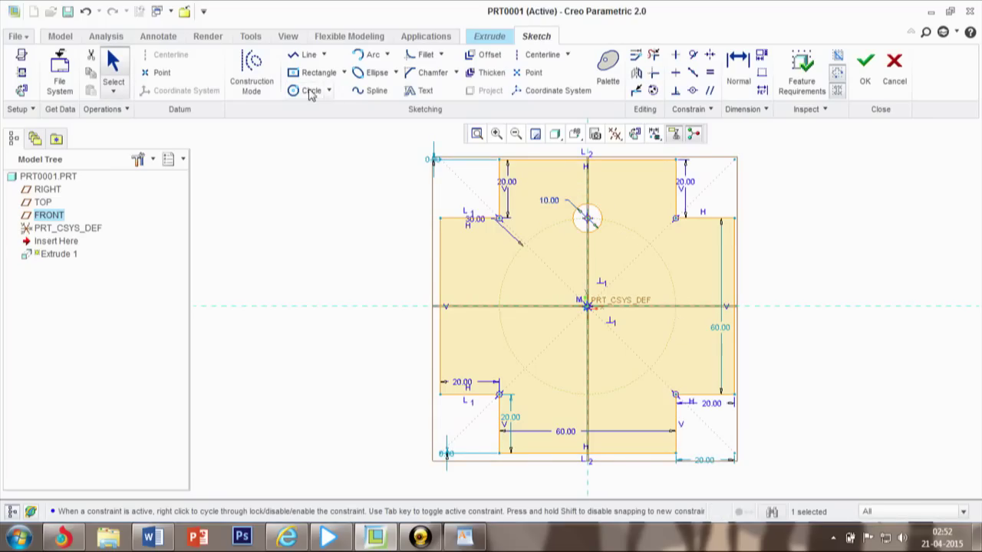
# Step: Add matching 10 holes at the right, bottom and left quadrants and finish the sketch
pyautogui.click(311, 91)
pyautogui.click(675, 306)
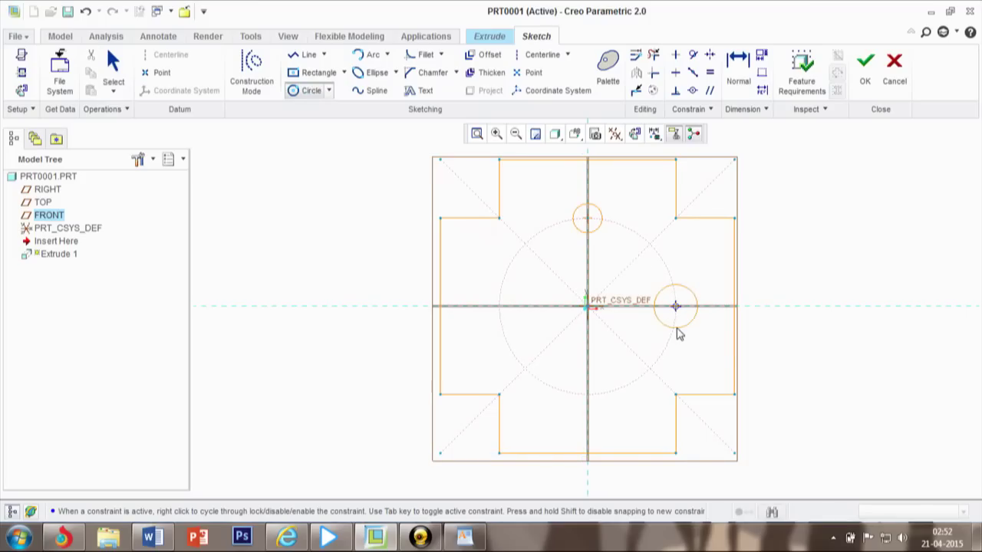
pyautogui.click(675, 322)
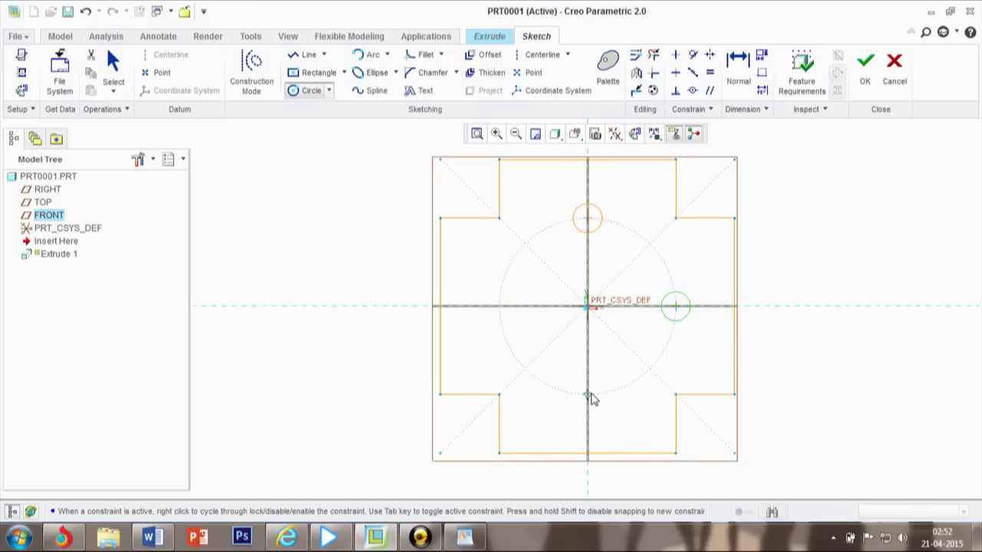
pyautogui.click(587, 394)
pyautogui.click(591, 401)
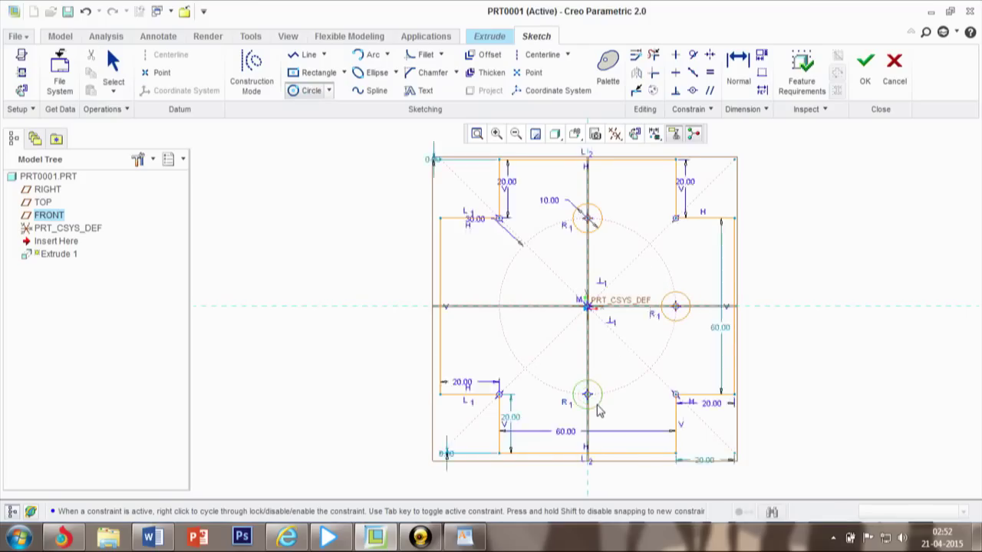
pyautogui.click(499, 306)
pyautogui.click(505, 321)
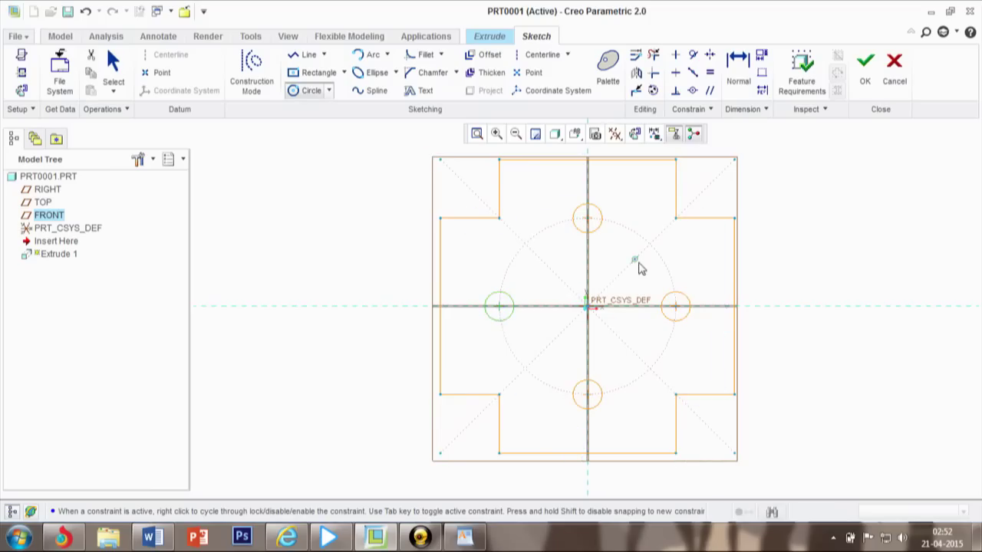
pyautogui.middleClick(764, 235)
pyautogui.click(865, 68)
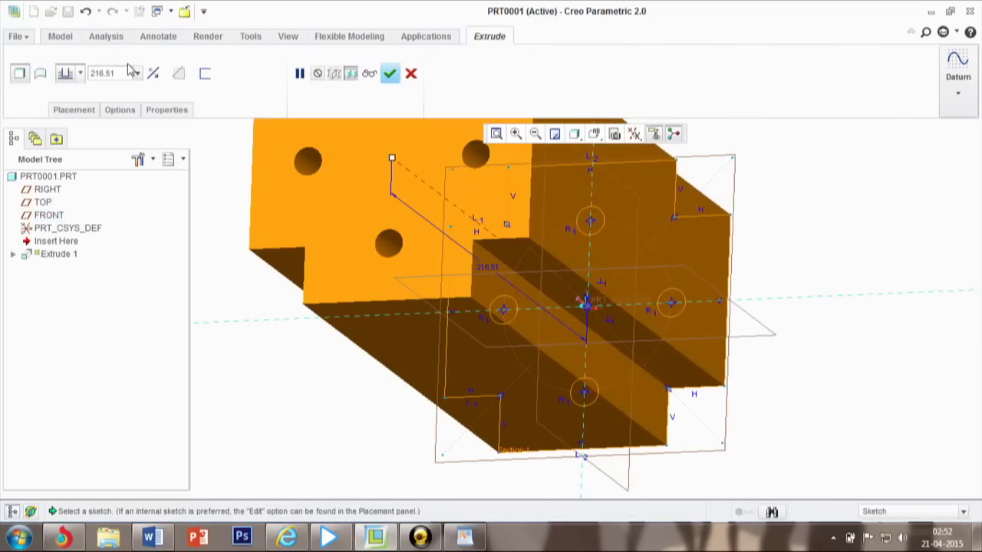
# Step: Set the extrusion depth to 6 and complete the plate feature
pyautogui.doubleClick(115, 73)
pyautogui.write('6')
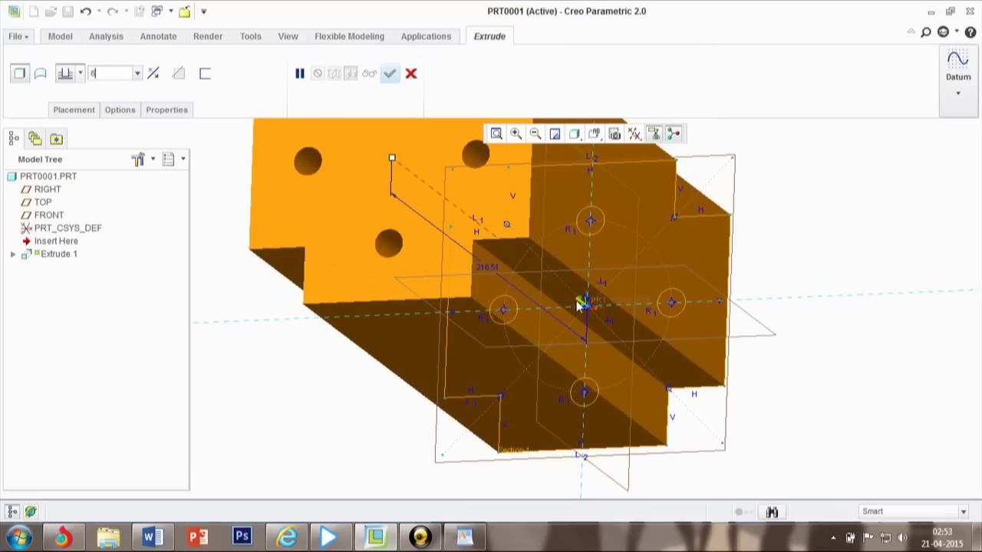
pyautogui.press('Return')
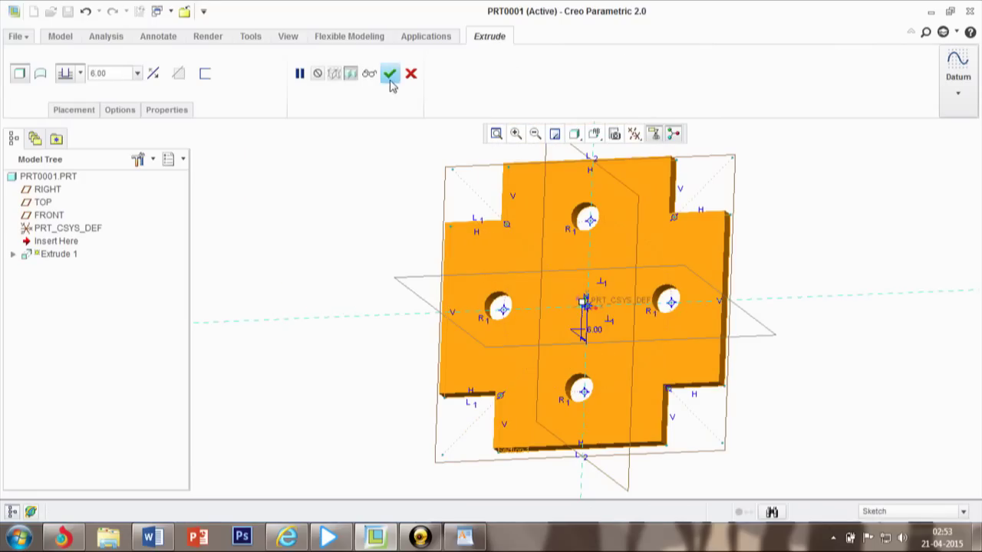
pyautogui.click(389, 72)
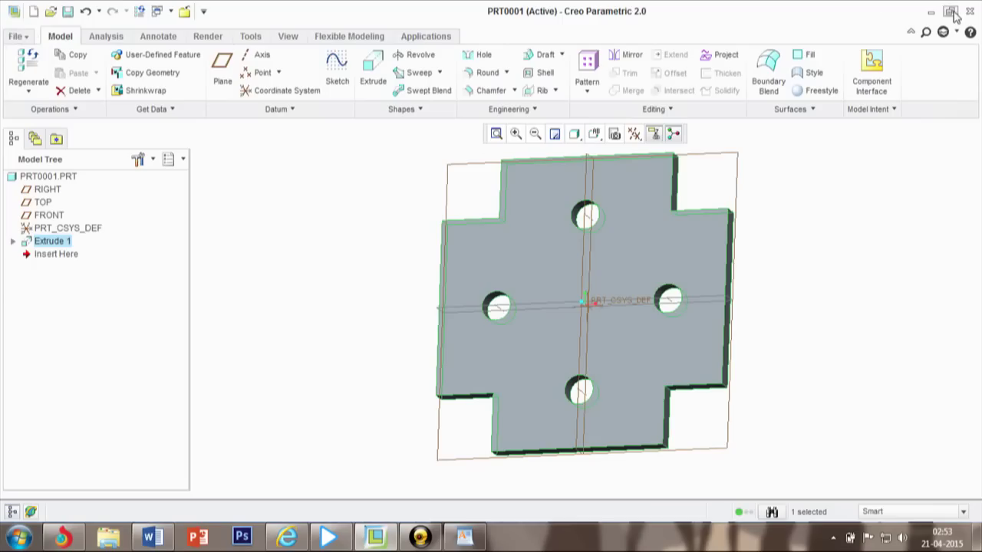
# Step: Create NC Assembly manufacturing file mfg0001 from the mmns_mfg_nc template
pyautogui.click(16, 36)
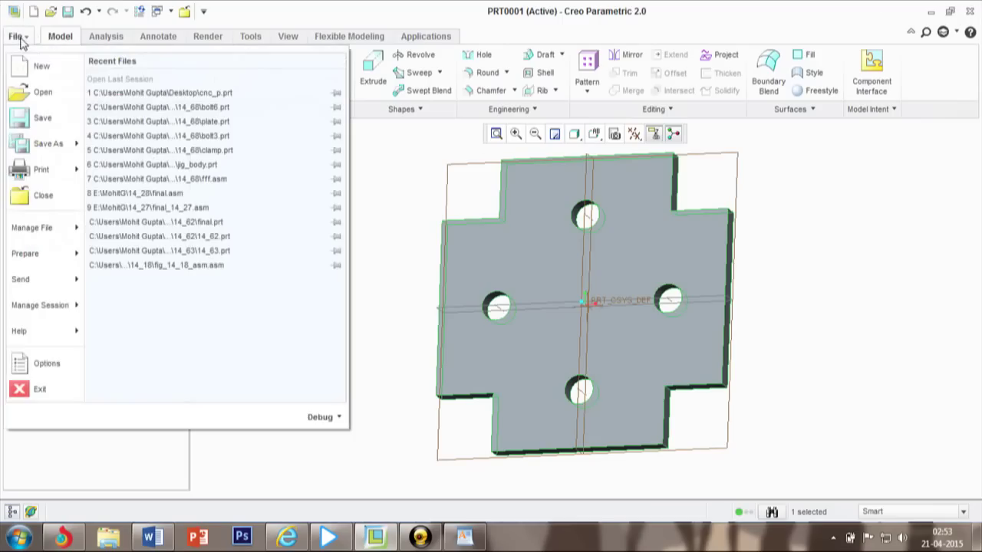
pyautogui.click(31, 68)
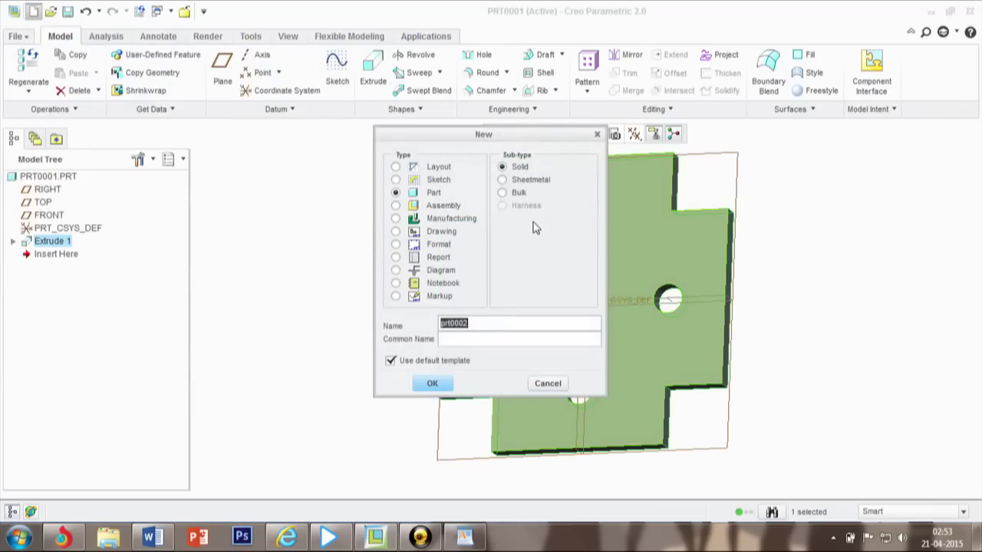
pyautogui.click(395, 218)
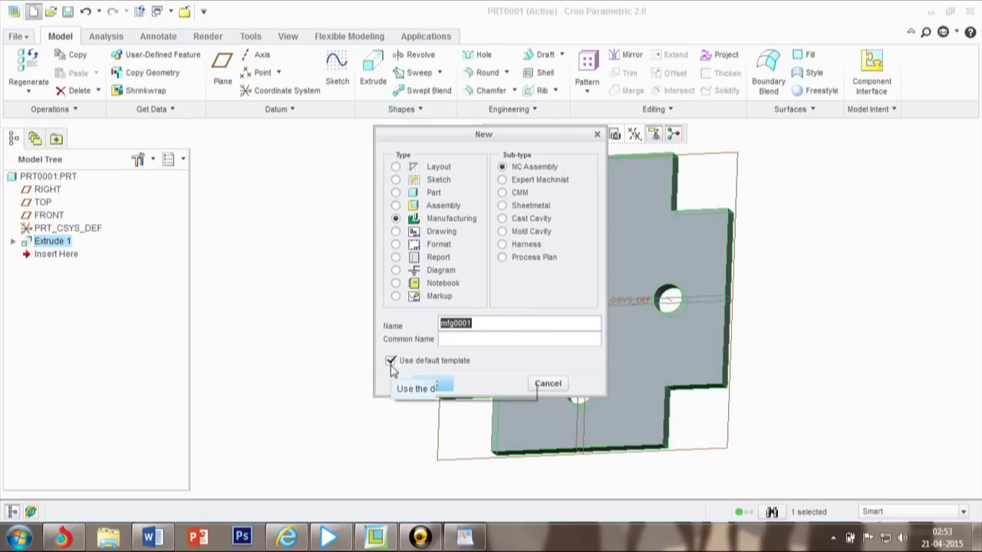
pyautogui.click(391, 366)
pyautogui.click(447, 386)
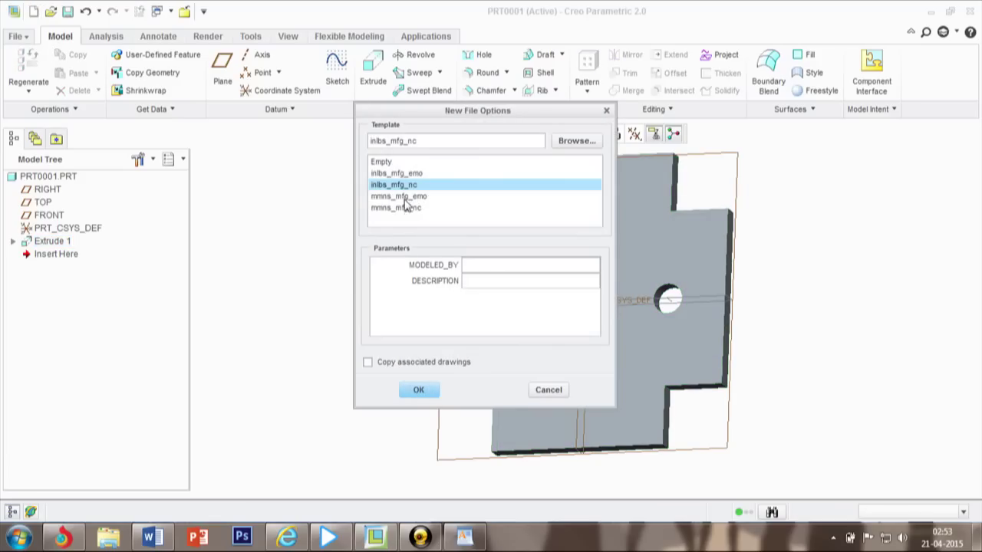
pyautogui.click(406, 207)
pyautogui.click(419, 390)
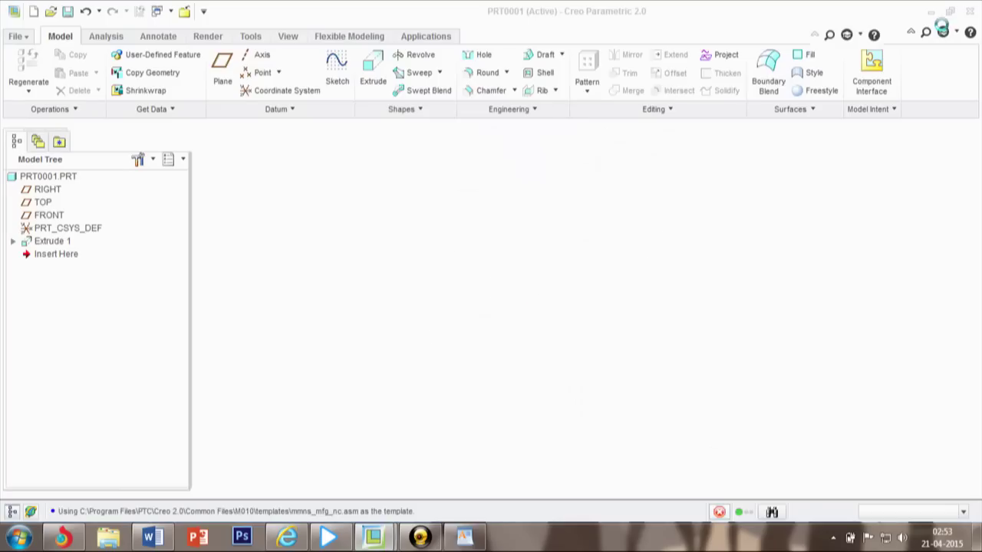
# Step: Maximize MFG0001 and assemble Desktop\cnc_p.prt as reference model with the Default constraint
pyautogui.click(855, 15)
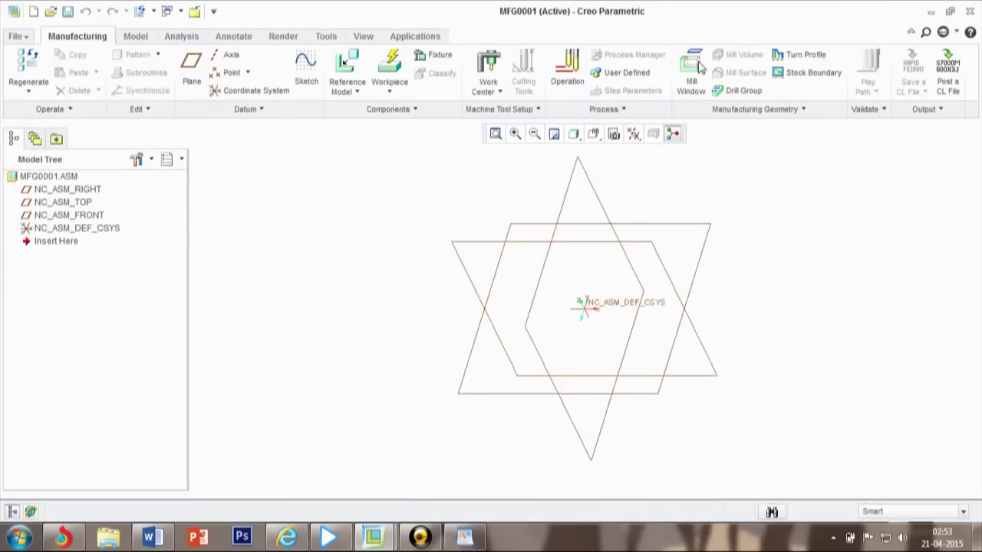
pyautogui.click(358, 92)
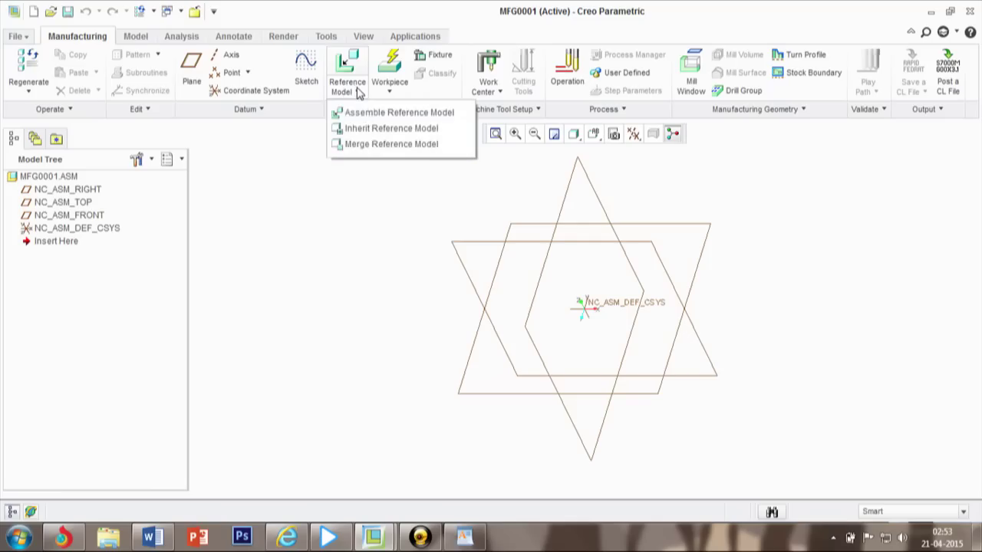
pyautogui.click(376, 113)
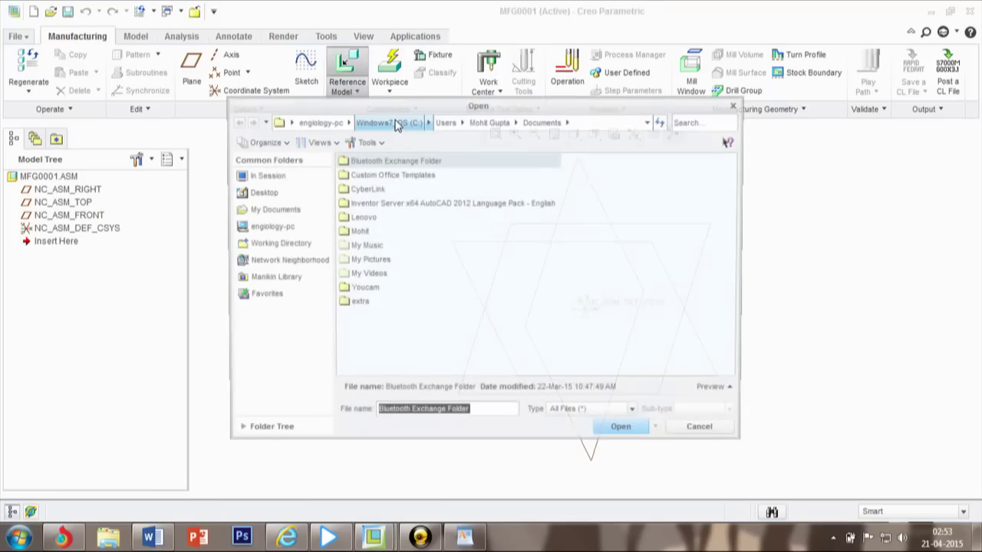
pyautogui.click(260, 193)
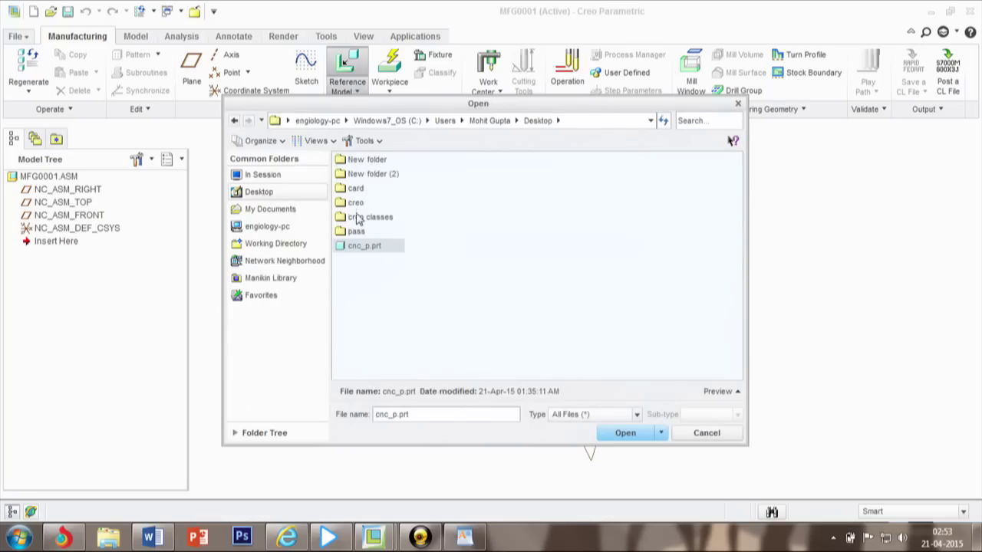
pyautogui.click(625, 433)
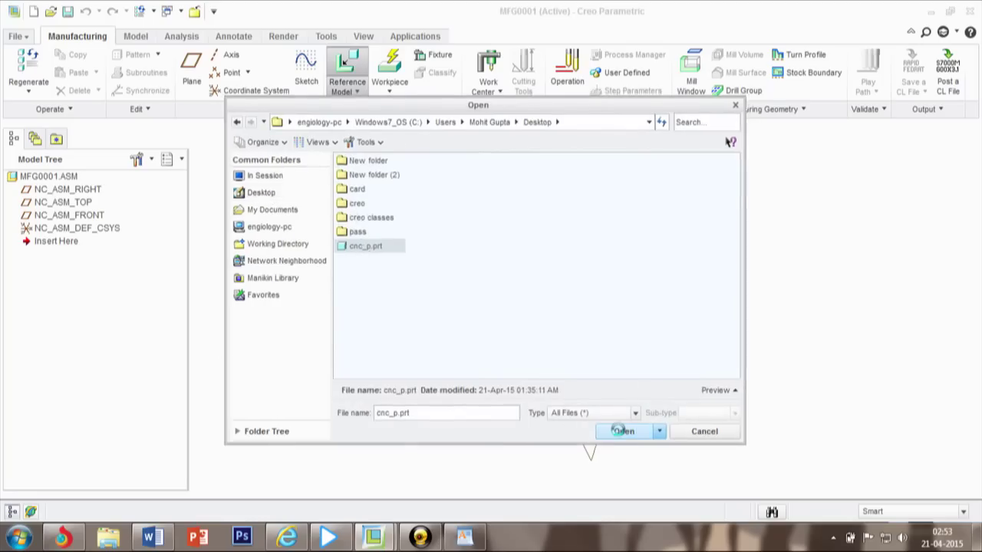
pyautogui.click(258, 74)
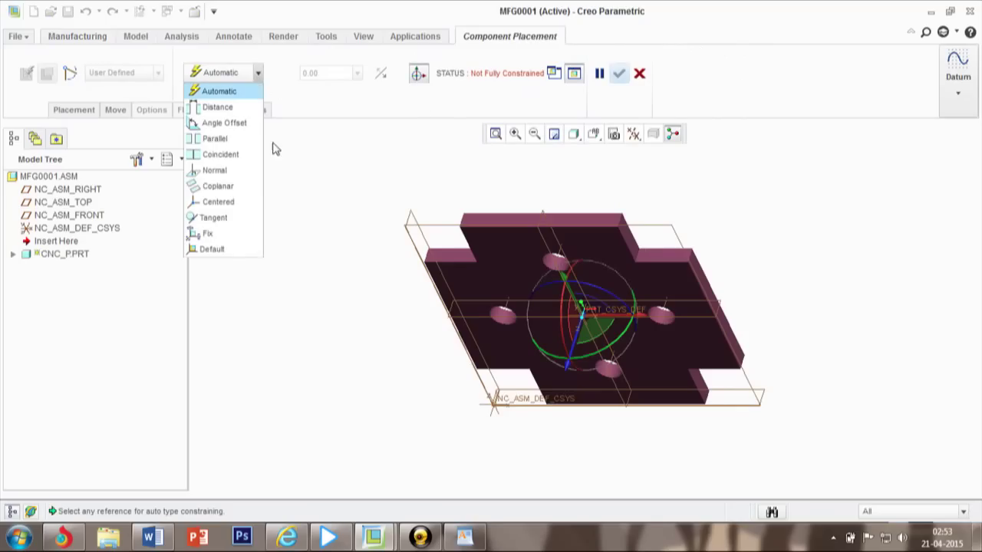
pyautogui.click(227, 250)
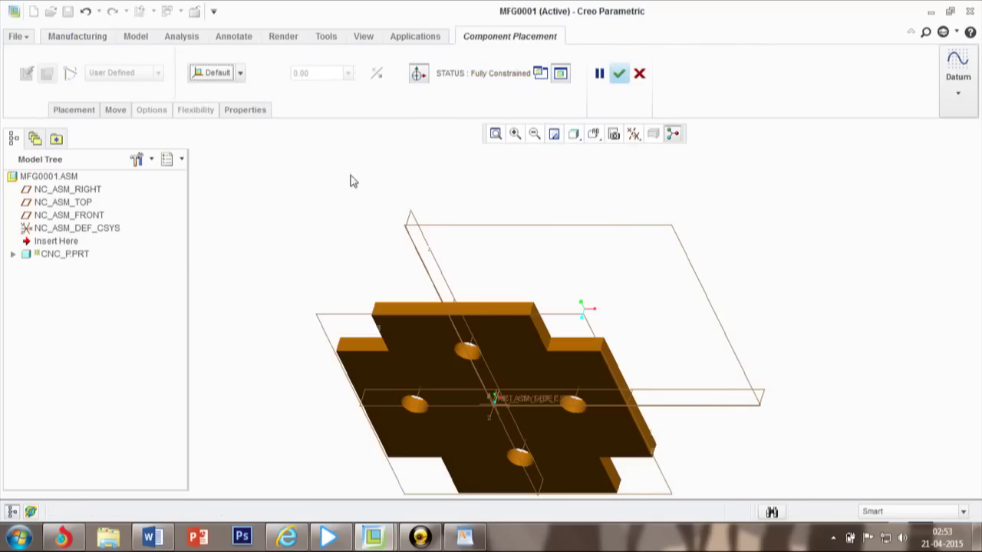
pyautogui.click(618, 73)
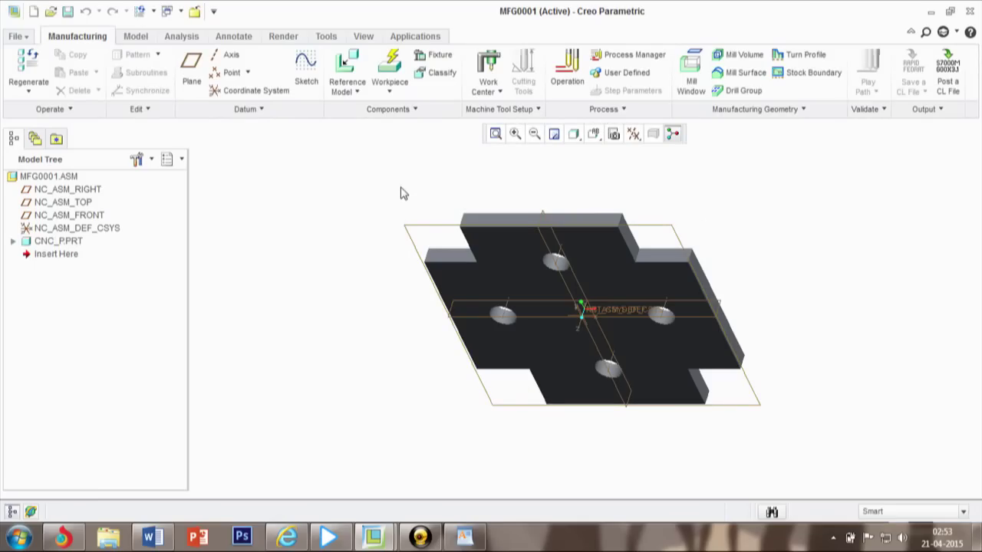
# Step: Create an automatic 100 by 100 stock workpiece, MFG0001_WRK_01.PRT, around the plate and accept it
pyautogui.click(389, 93)
pyautogui.click(399, 114)
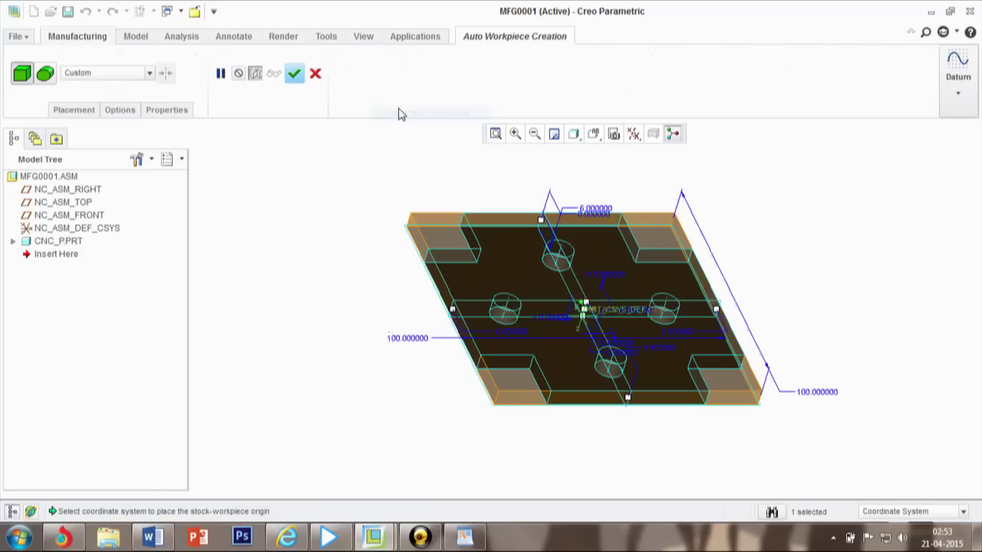
pyautogui.moveTo(751, 212); pyautogui.dragTo(575, 251, button='middle')
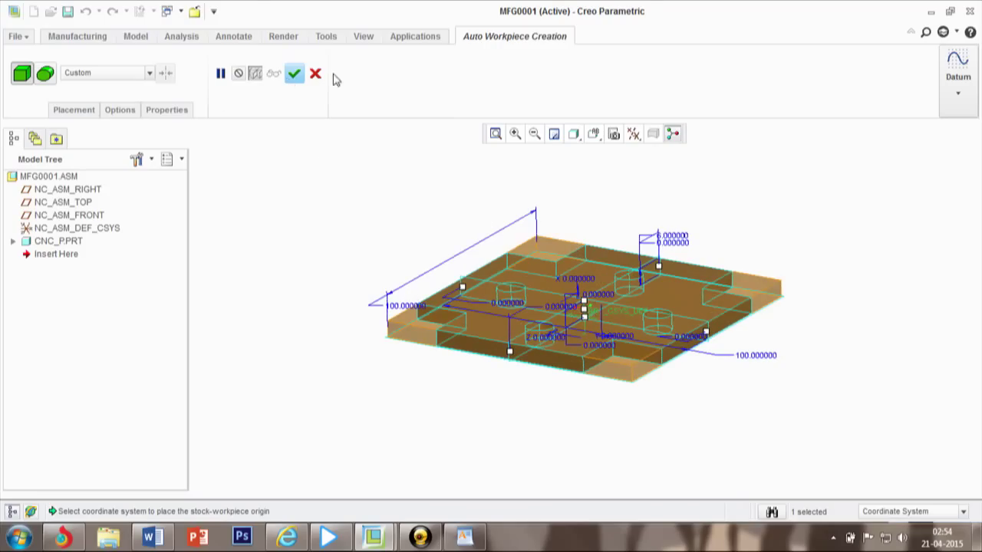
pyautogui.click(294, 73)
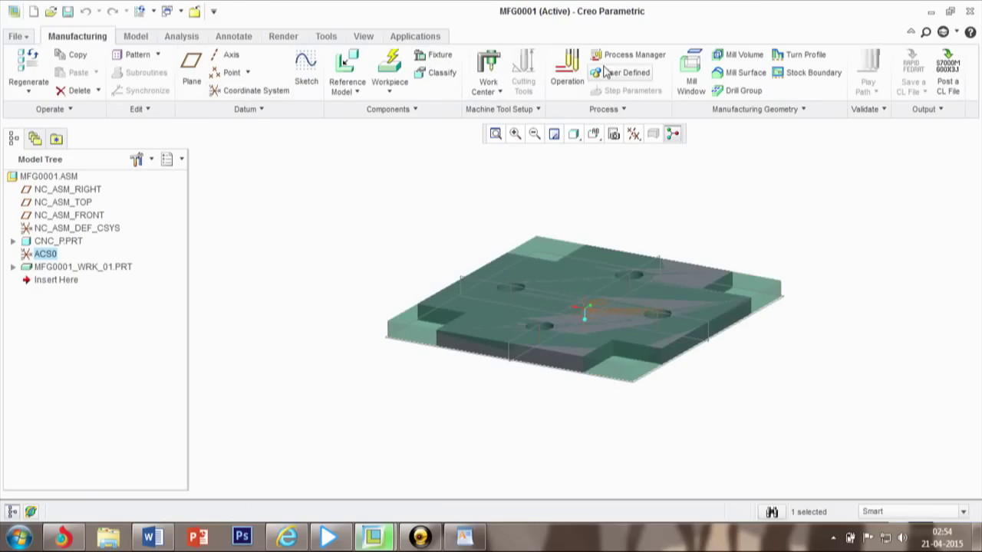
# Step: Start operation OP010 with a new 3-axis milling work center, MILL01
pyautogui.click(567, 67)
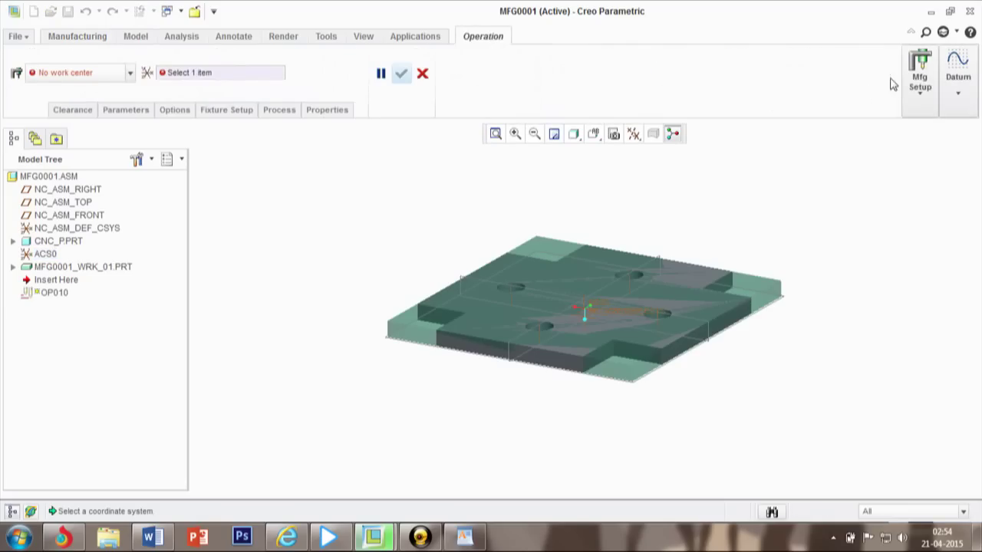
pyautogui.click(916, 96)
pyautogui.click(868, 129)
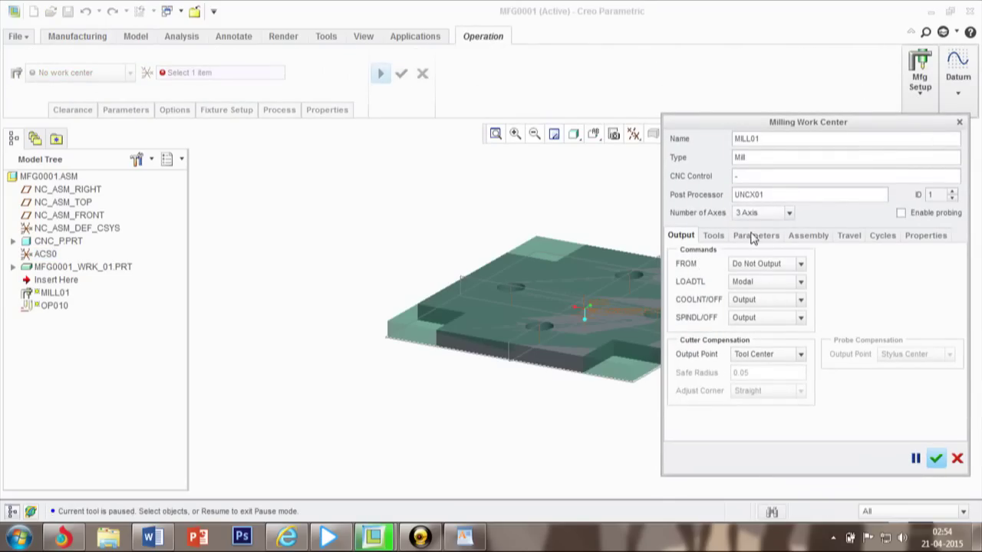
pyautogui.click(937, 460)
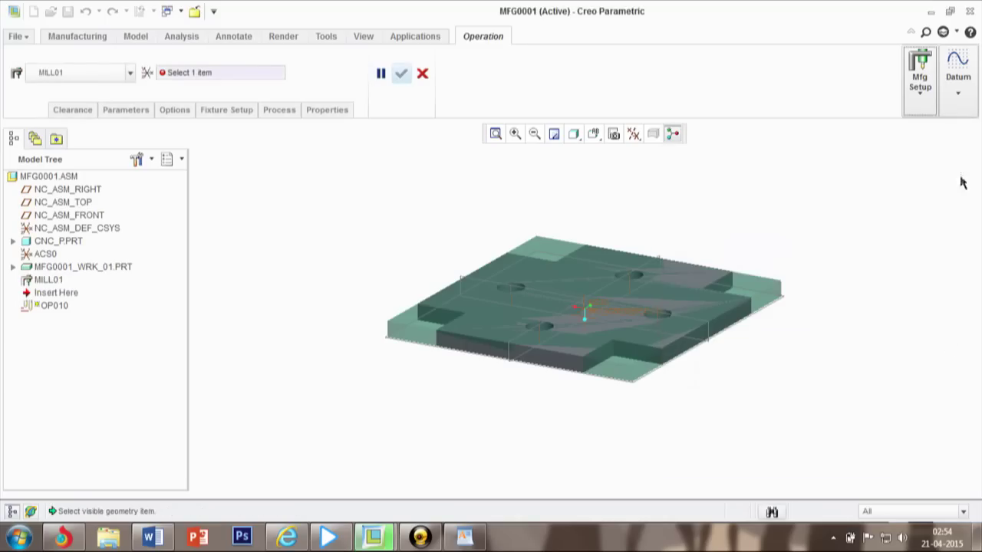
pyautogui.click(958, 83)
# Step: Place a new coordinate system on the plate's top face, referencing two edges for offsets
pyautogui.click(939, 163)
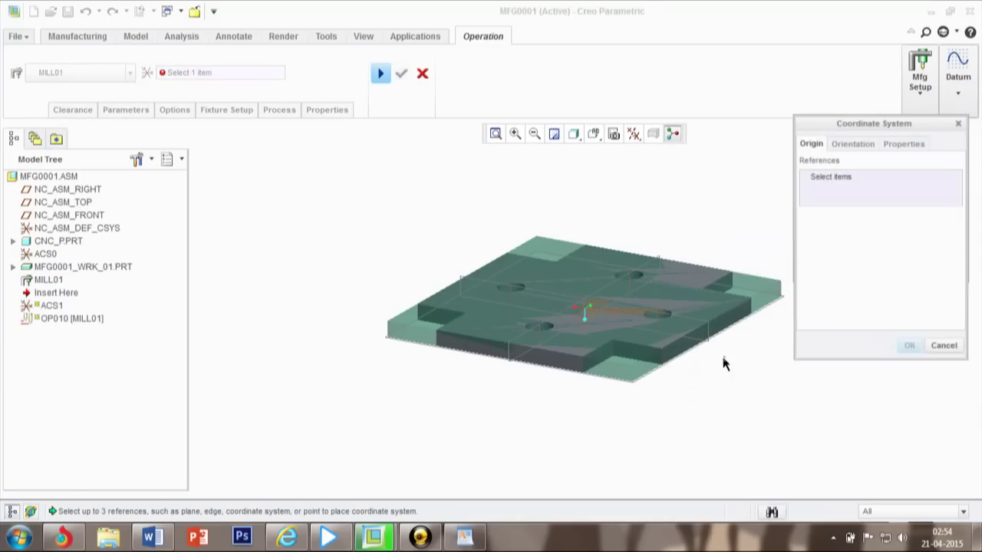
pyautogui.scroll(-2, 627, 326)
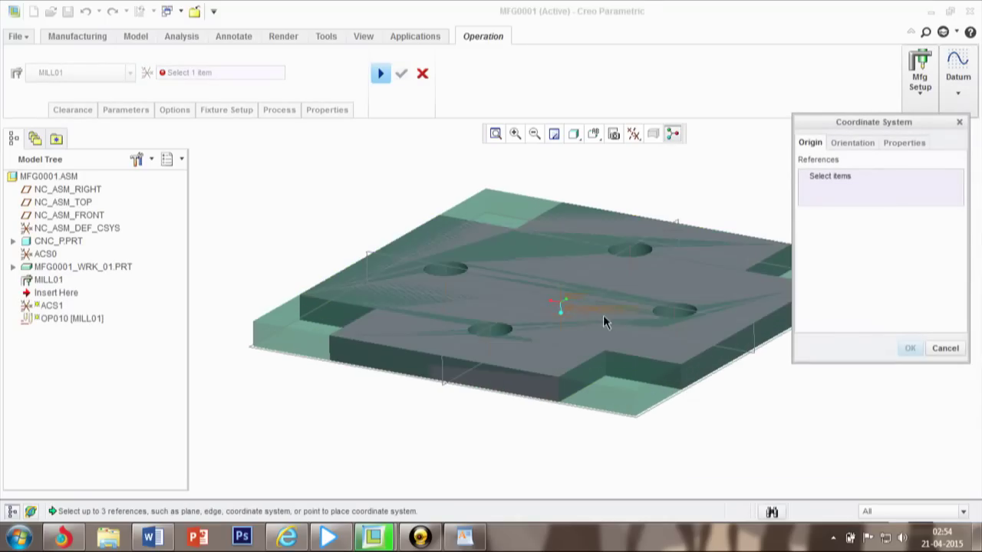
pyautogui.moveTo(619, 329); pyautogui.dragTo(655, 449, button='middle')
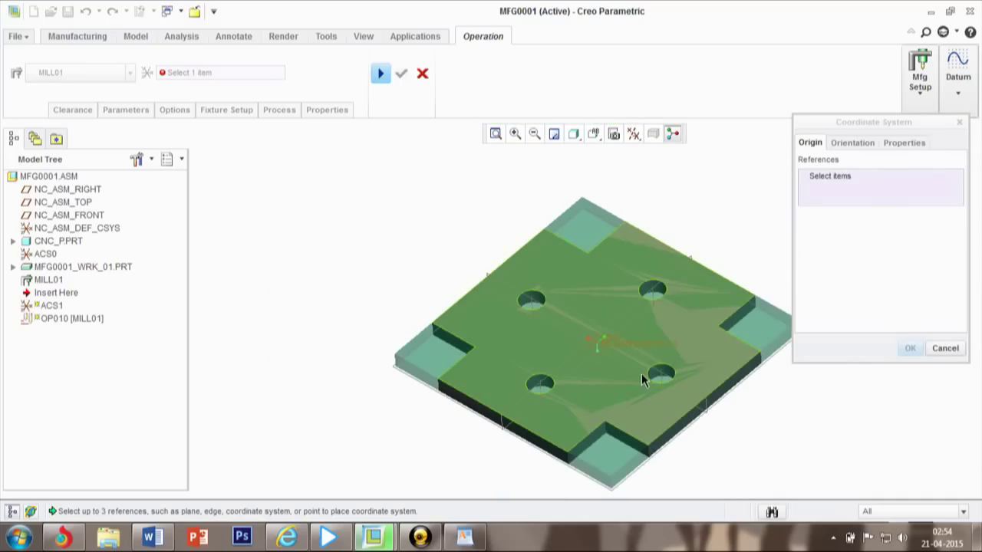
pyautogui.click(629, 394)
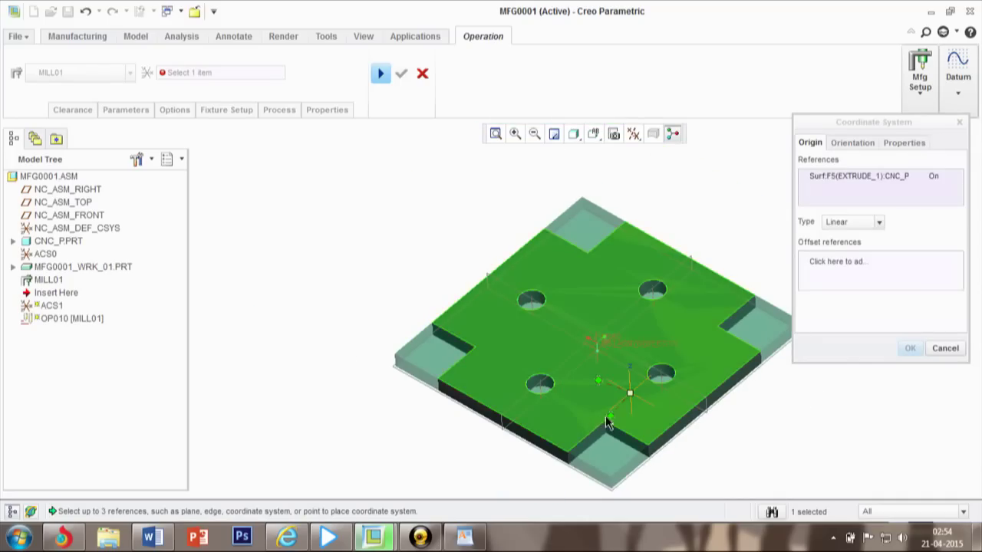
pyautogui.moveTo(610, 416); pyautogui.dragTo(676, 421)
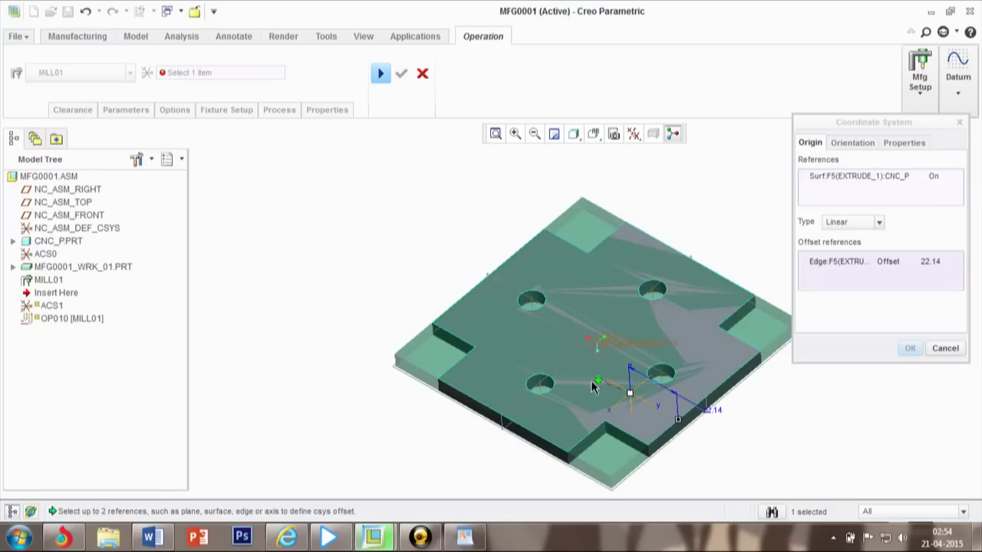
pyautogui.moveTo(532, 443); pyautogui.dragTo(562, 448)
# Step: Set both edge offsets of the coordinate system to 50
pyautogui.doubleClick(713, 414)
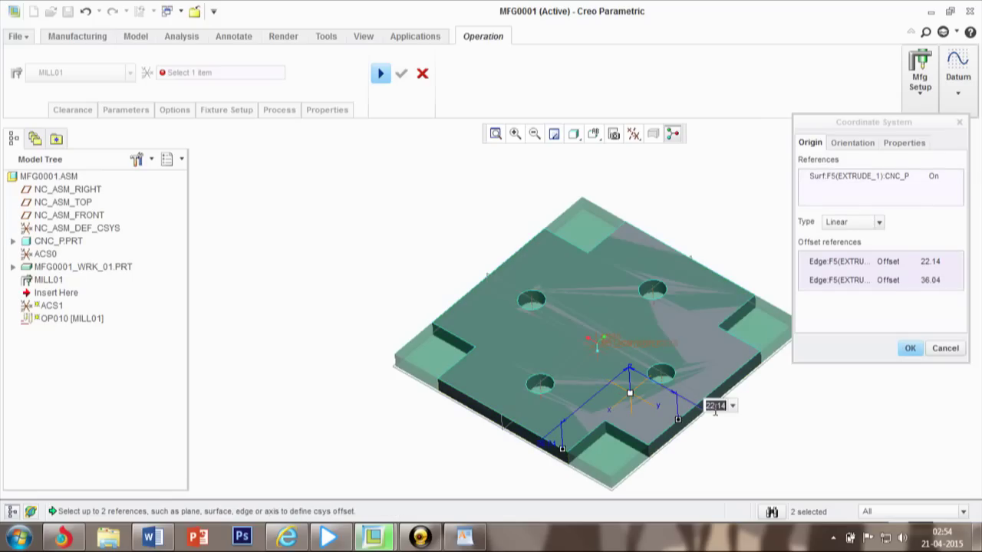
pyautogui.write('50')
pyautogui.press('Return')
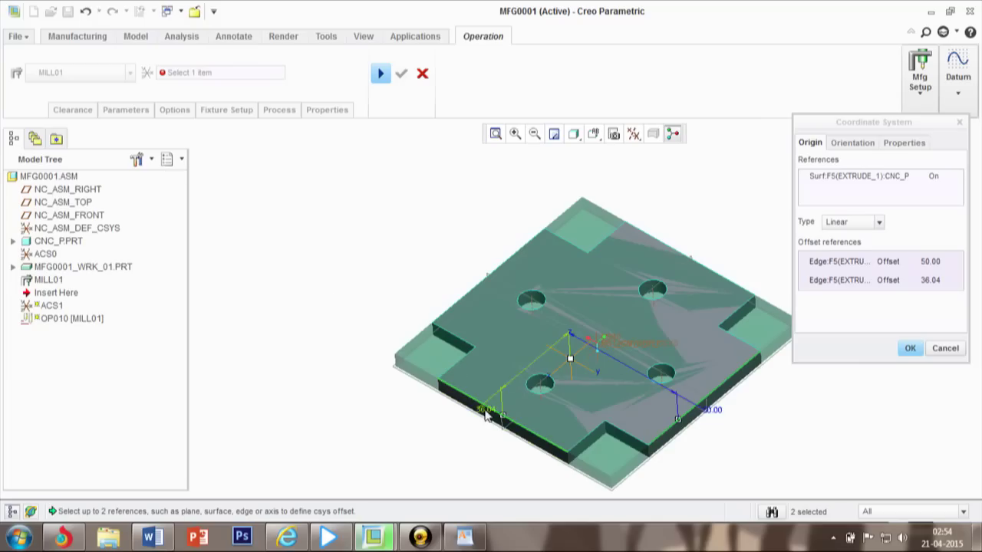
pyautogui.doubleClick(485, 412)
pyautogui.write('50')
pyautogui.press('Return')
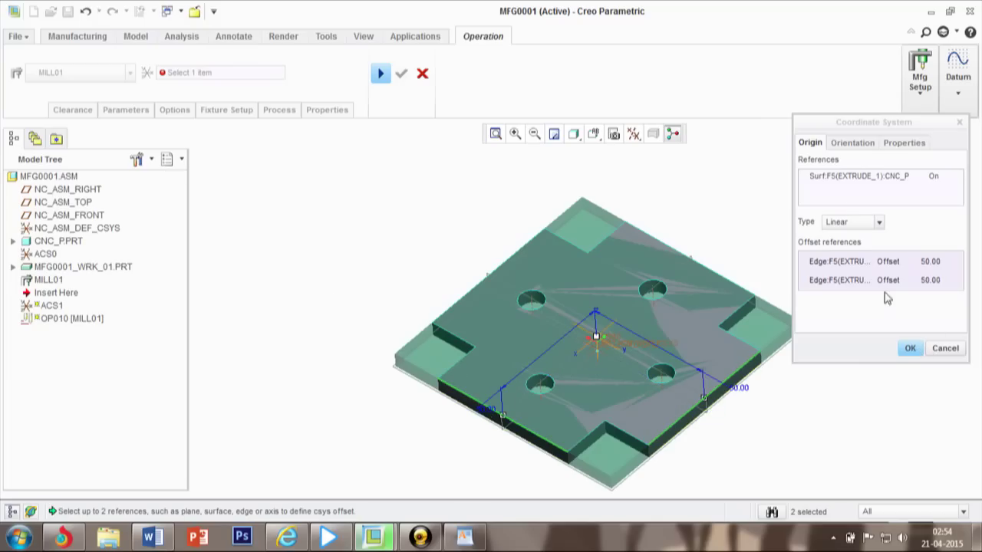
# Step: Keep X as the projected axis, finish ACS1 and resume OP010 with it as reference
pyautogui.click(847, 144)
pyautogui.click(907, 279)
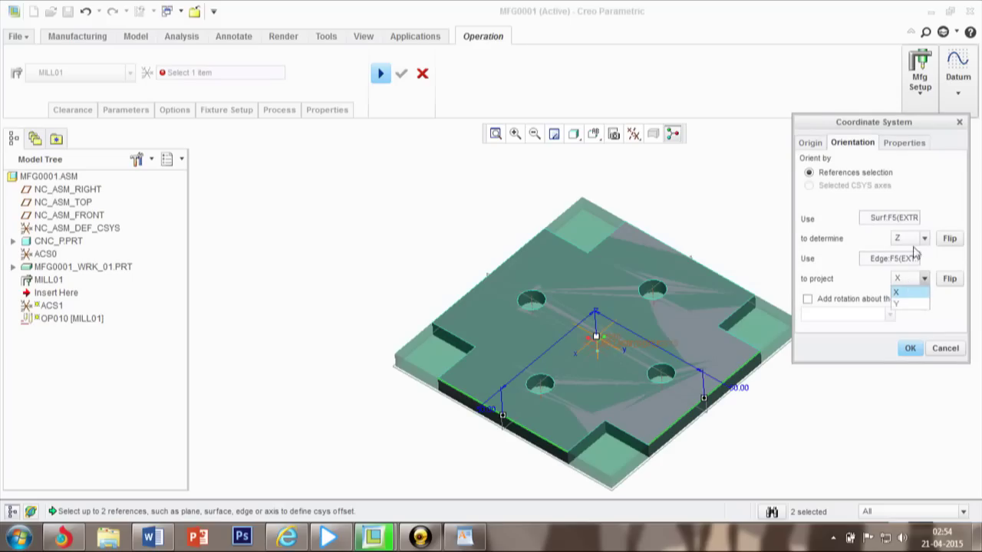
pyautogui.click(861, 255)
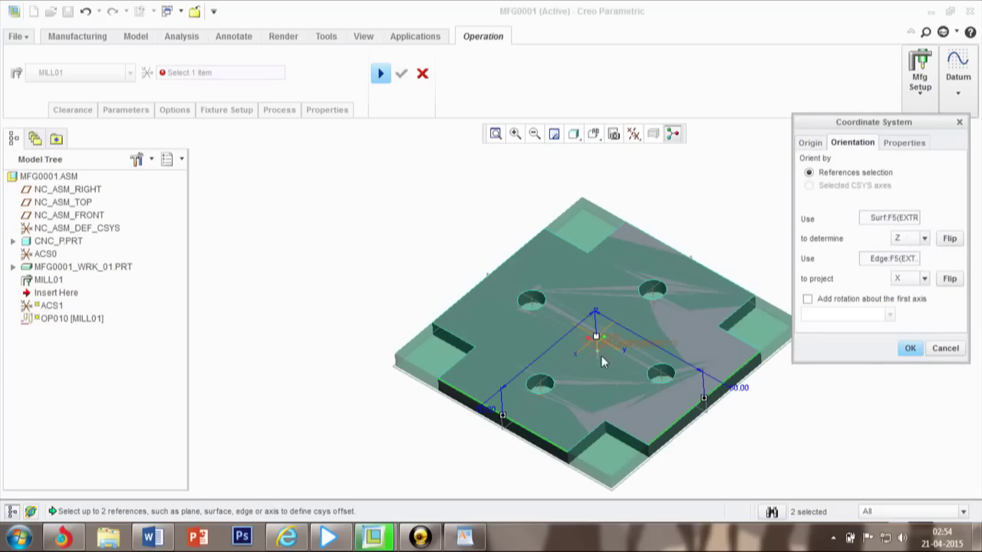
pyautogui.click(910, 352)
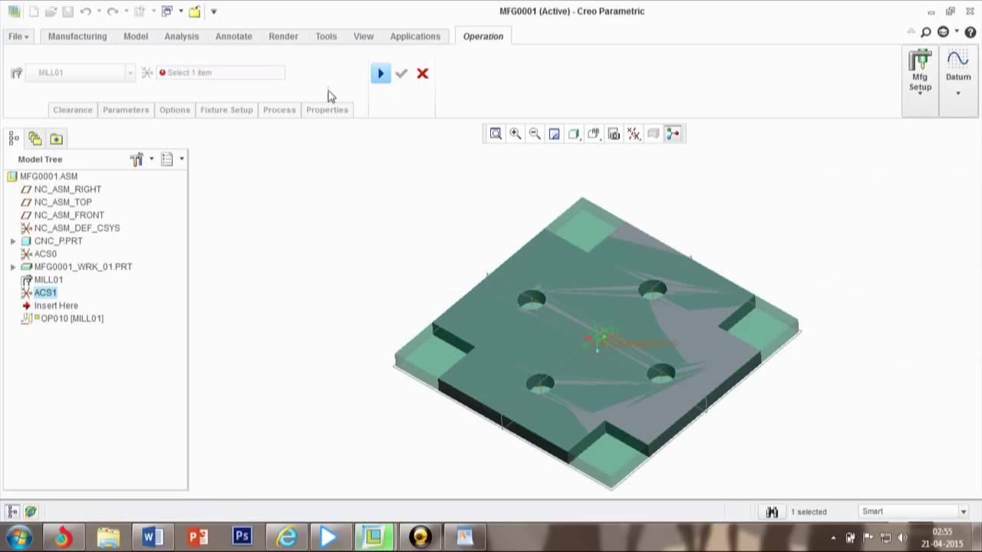
pyautogui.click(379, 75)
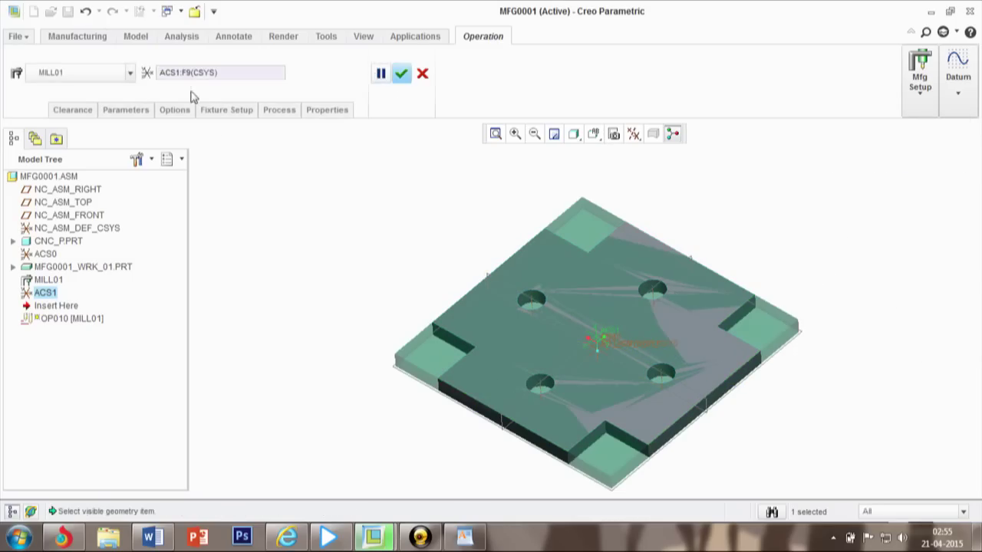
# Step: Confirm operation OP010 with its MILL01 work center and ACS1 coordinate system
pyautogui.click(403, 74)
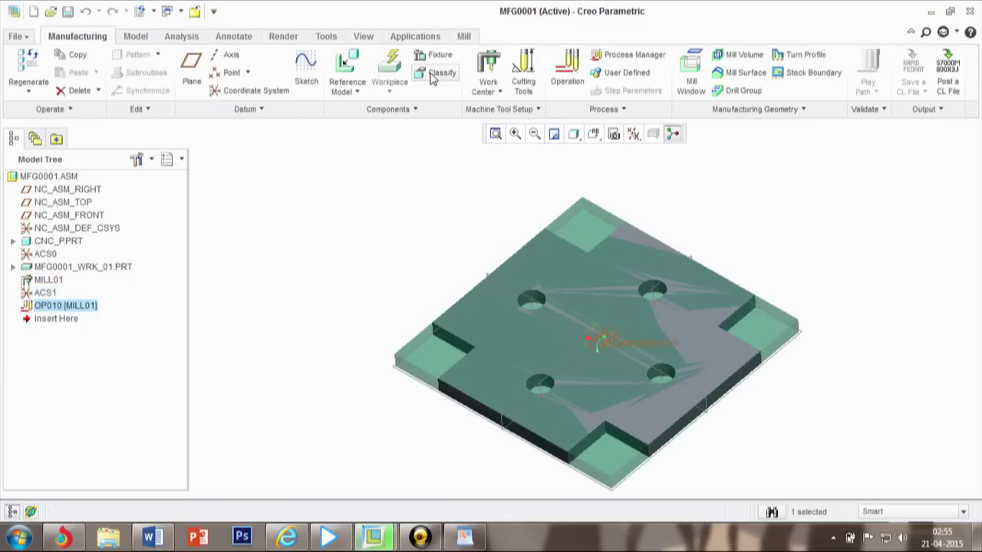
pyautogui.click(462, 36)
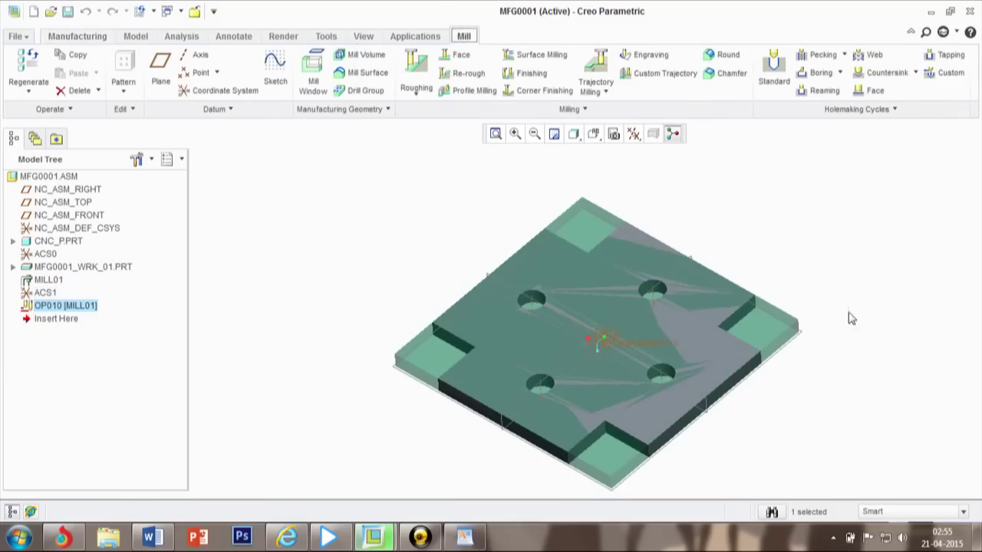
pyautogui.moveTo(859, 287); pyautogui.dragTo(763, 305, button='middle')
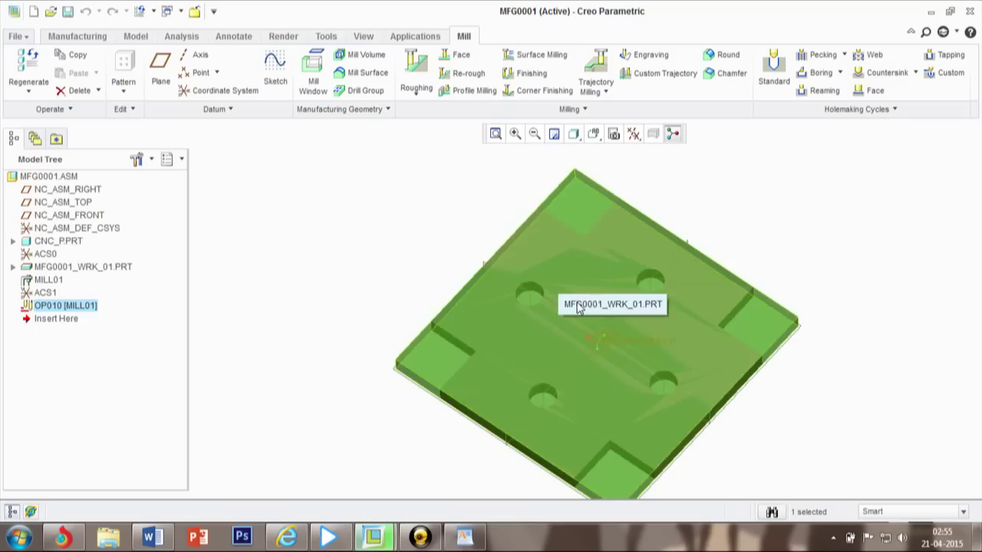
# Step: Start a new Roughing toolpath from the Mill tab's roughing list
pyautogui.click(416, 89)
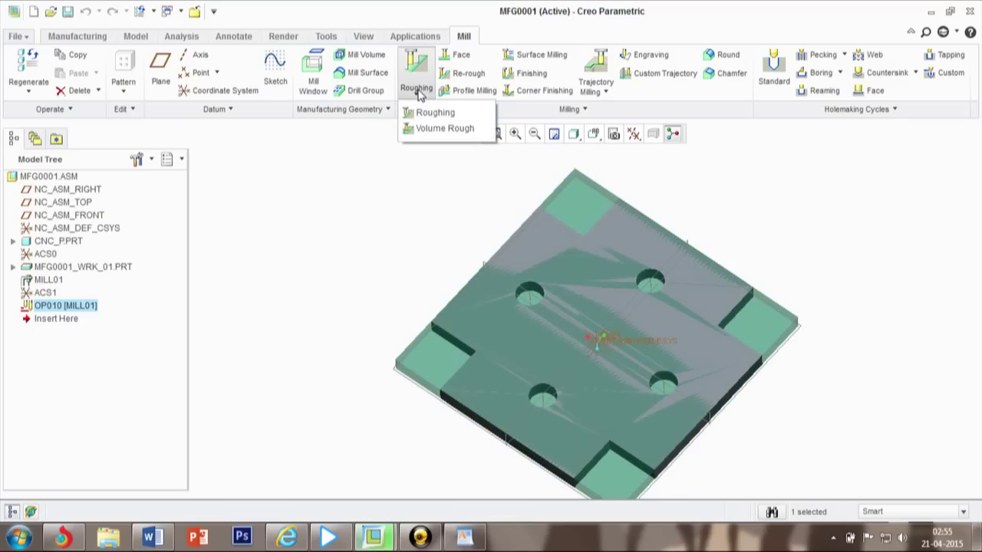
pyautogui.click(414, 68)
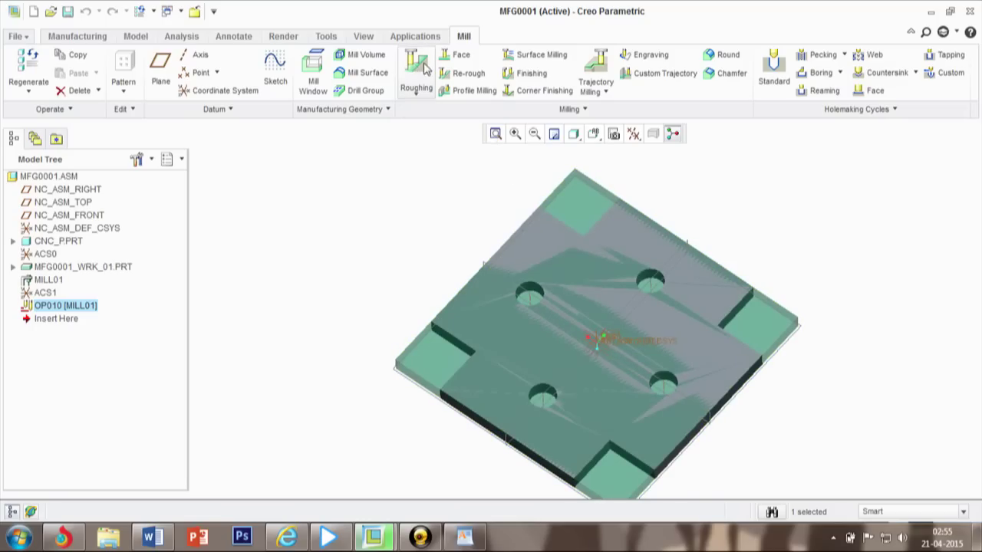
pyautogui.click(419, 68)
pyautogui.click(432, 112)
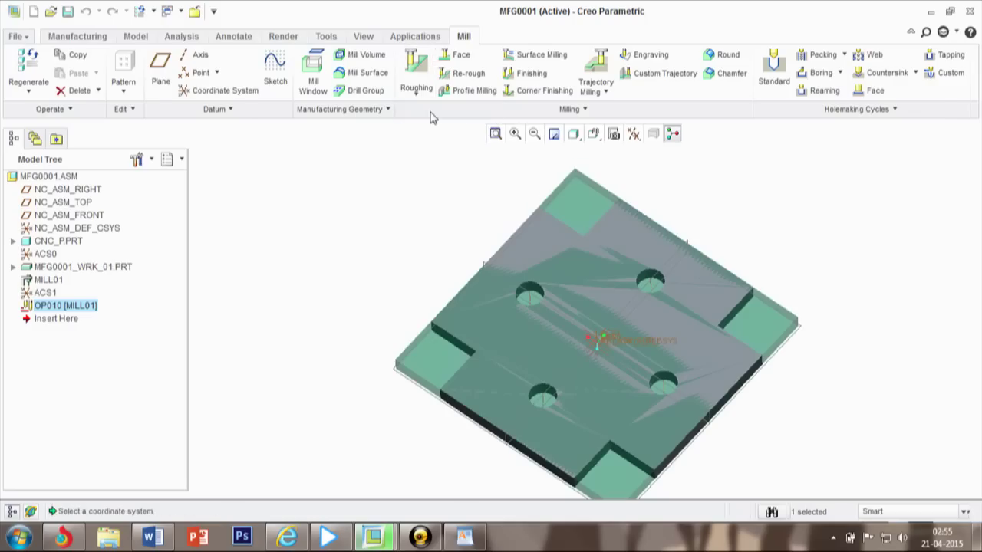
# Step: Define end mill T0001 with a new cutter diameter and assign it to Roughing 1
pyautogui.click(109, 73)
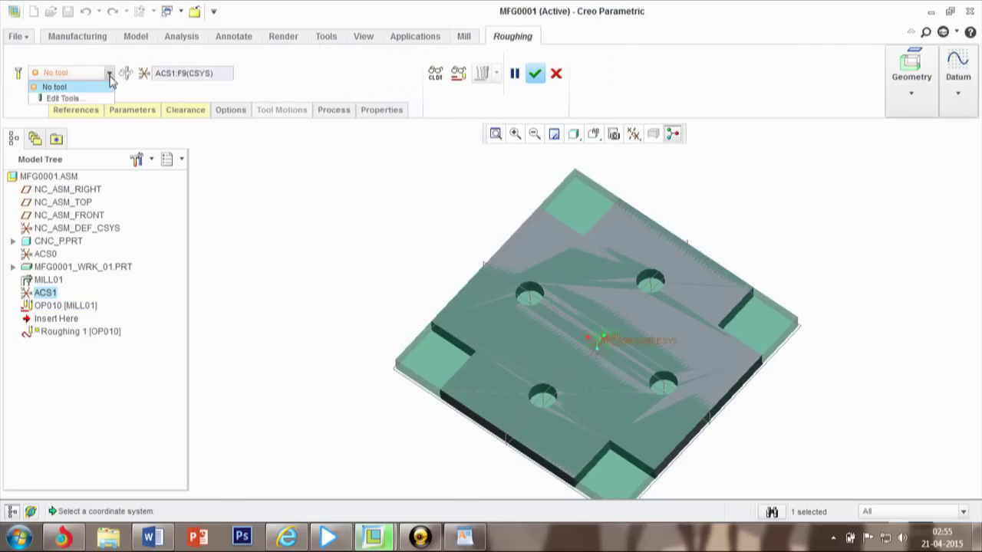
pyautogui.click(95, 98)
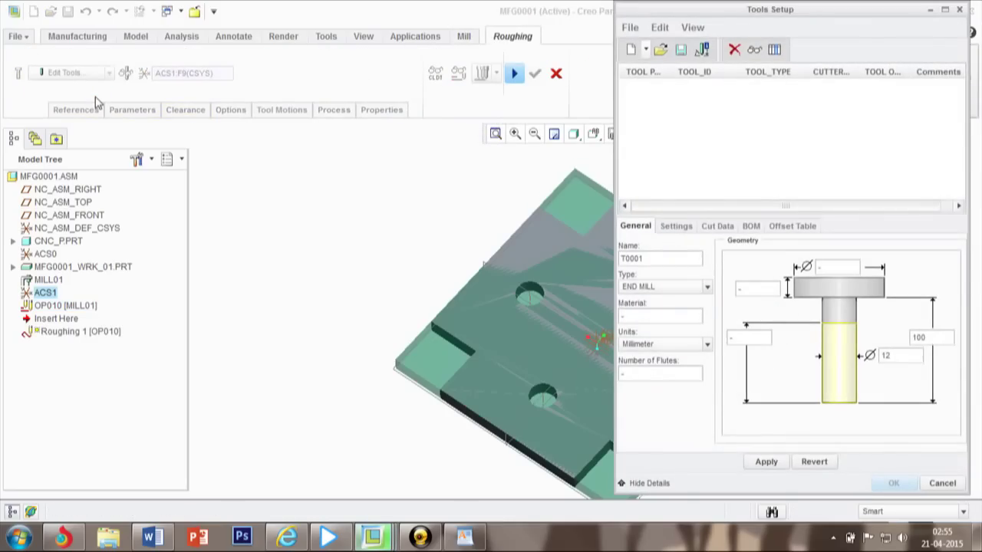
pyautogui.click(906, 356)
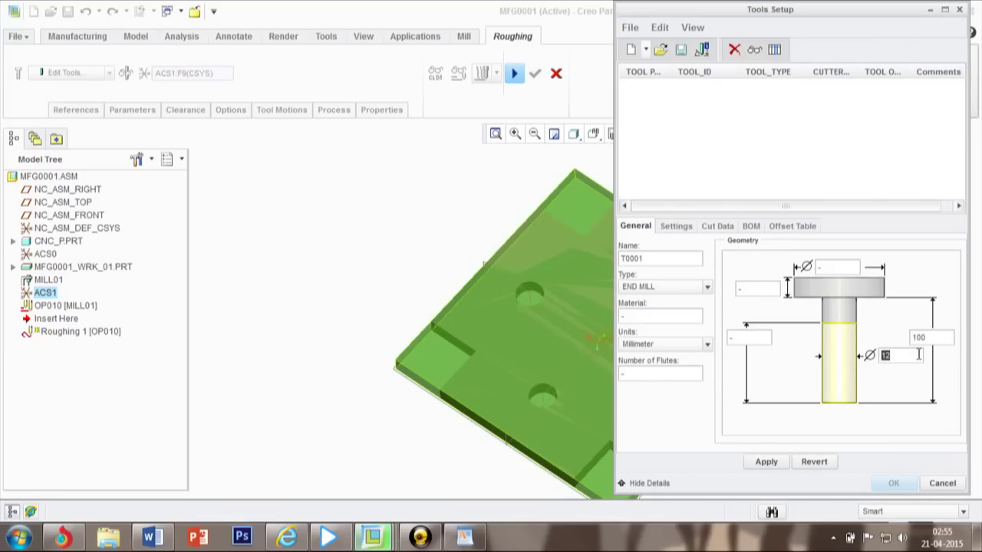
pyautogui.write('8')
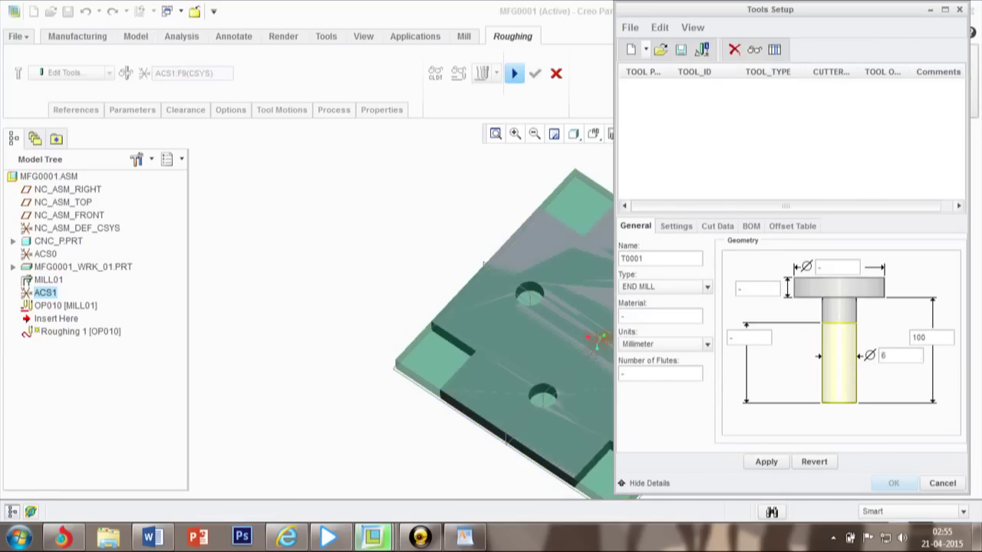
pyautogui.click(764, 462)
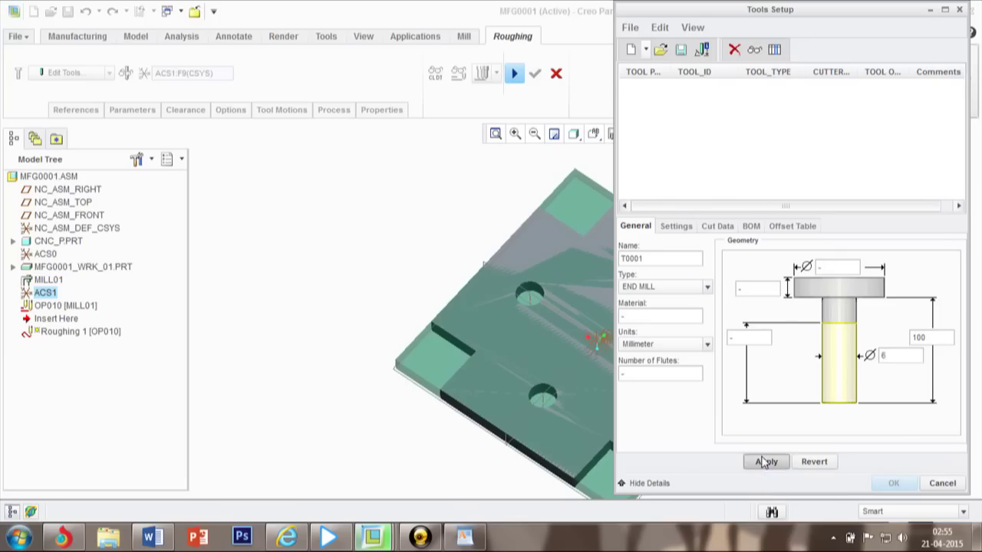
pyautogui.click(894, 483)
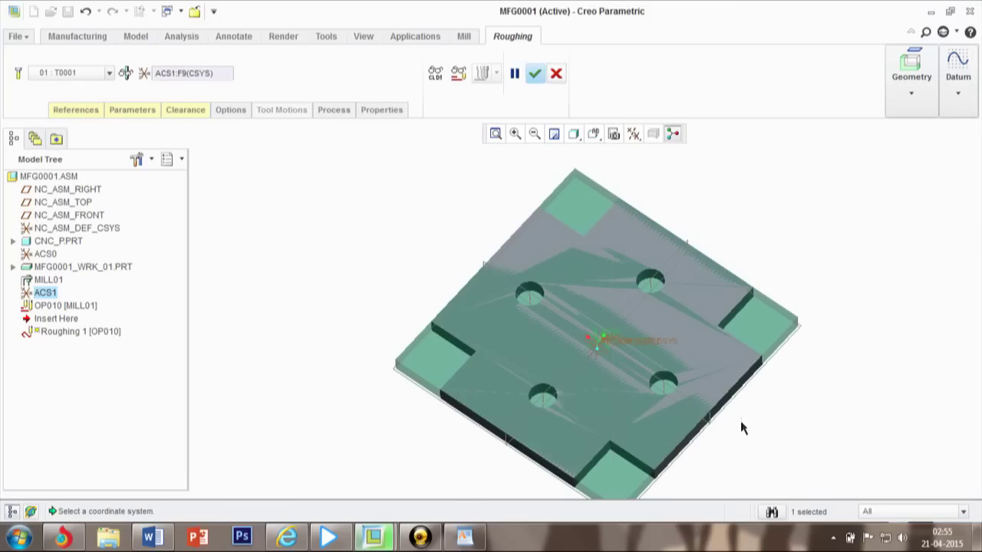
# Step: Create Mill Window 1 on the plate's top surface, then resume the paused roughing setup
pyautogui.click(94, 112)
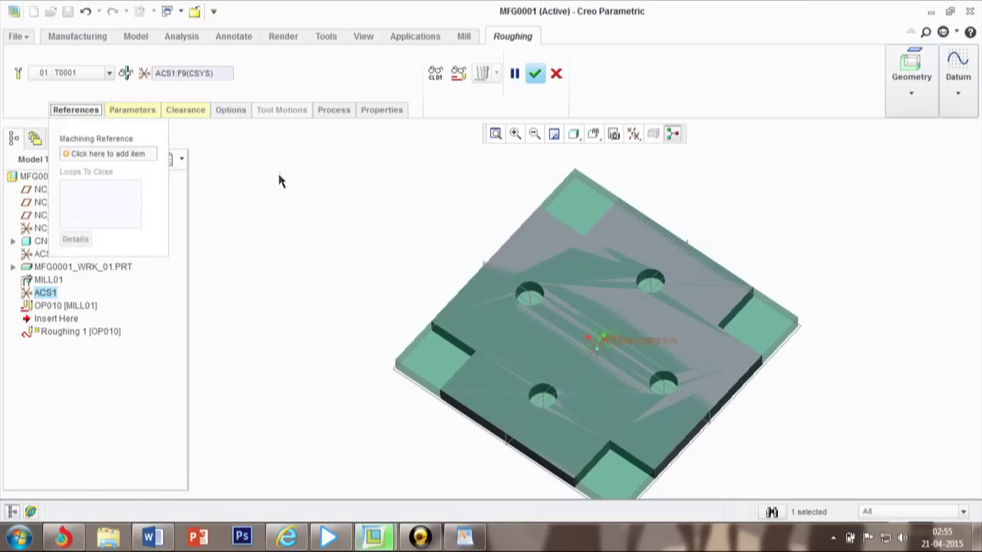
pyautogui.click(911, 93)
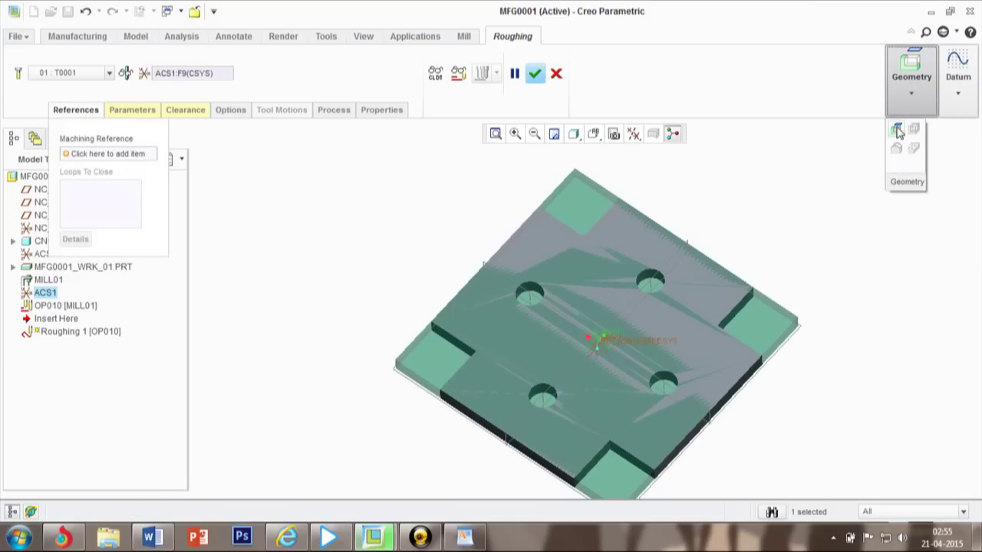
pyautogui.click(906, 76)
pyautogui.click(904, 98)
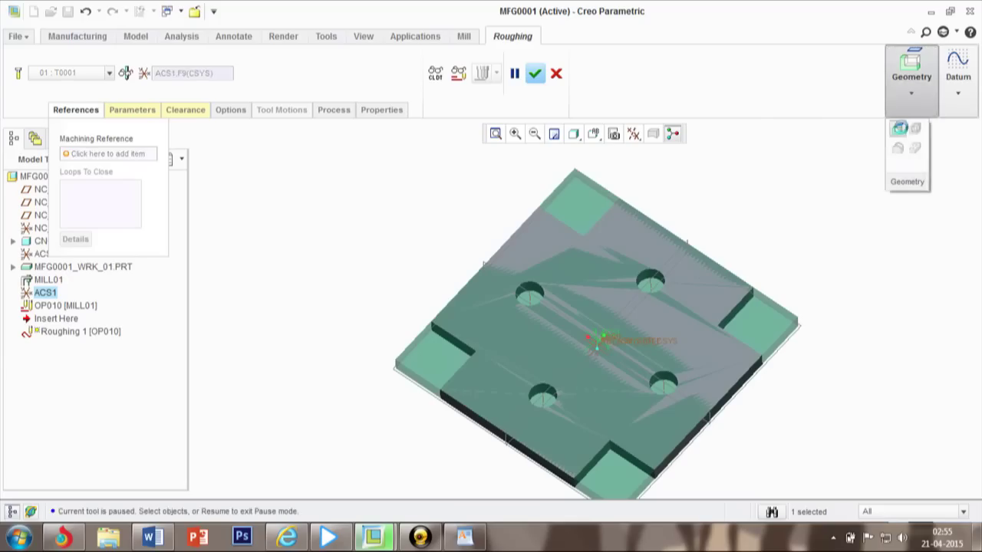
pyautogui.click(898, 129)
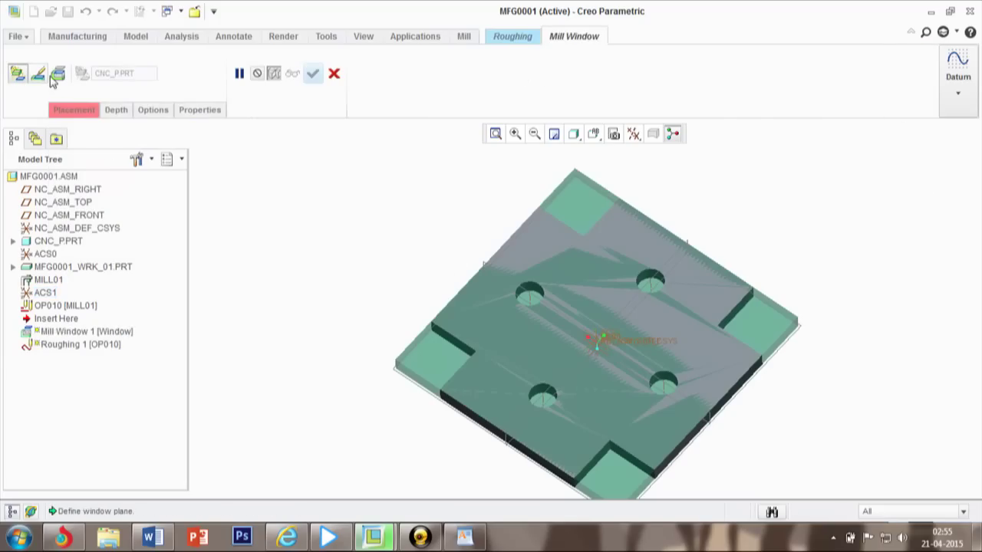
pyautogui.click(85, 111)
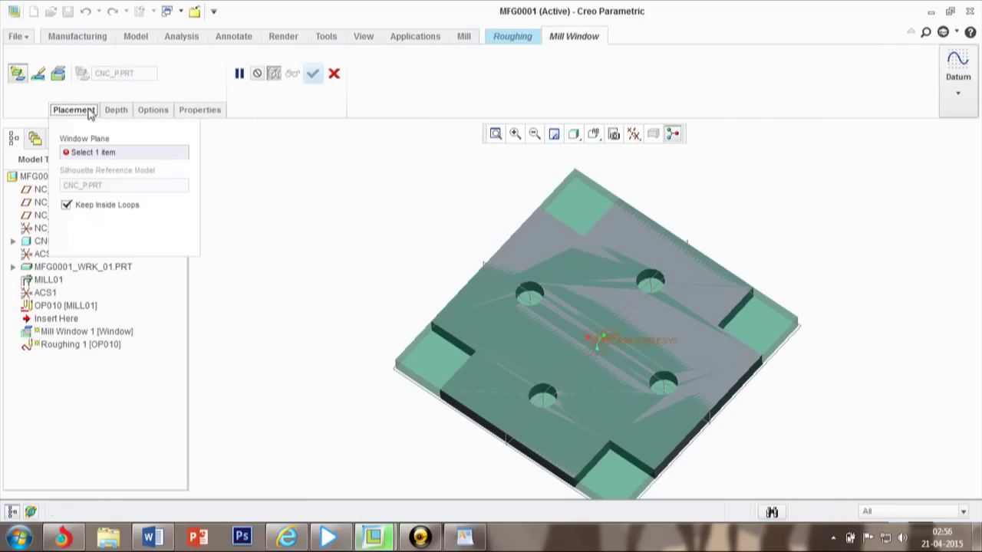
pyautogui.click(559, 329)
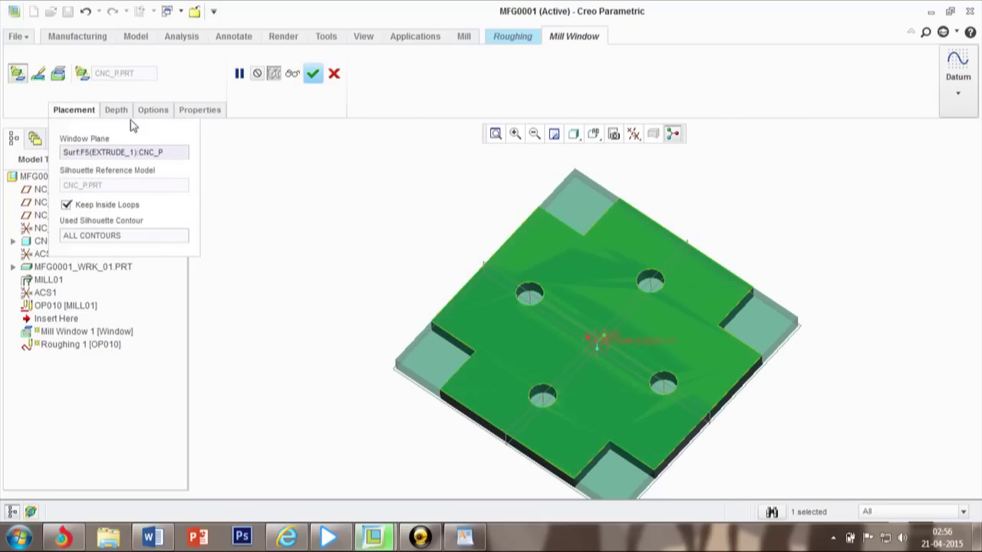
pyautogui.click(314, 73)
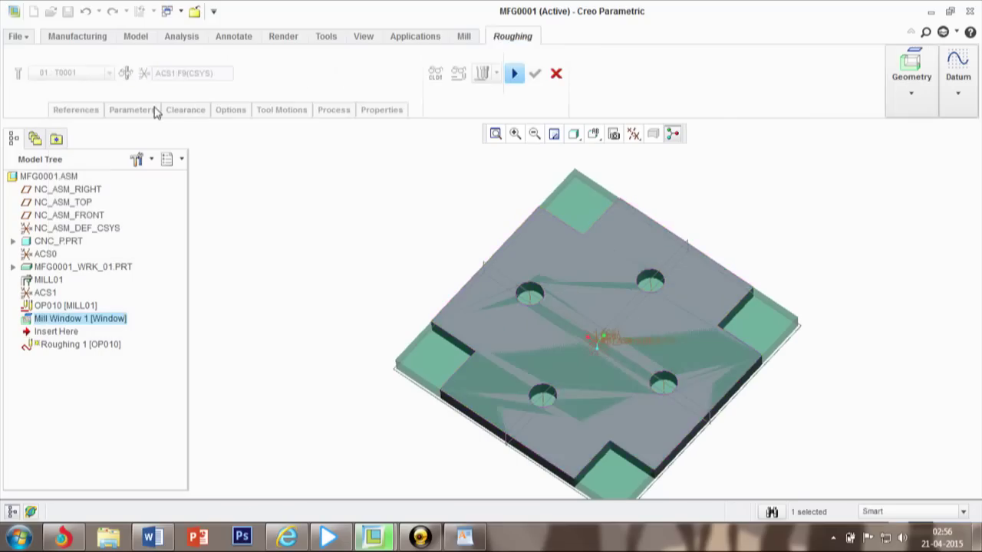
pyautogui.click(519, 80)
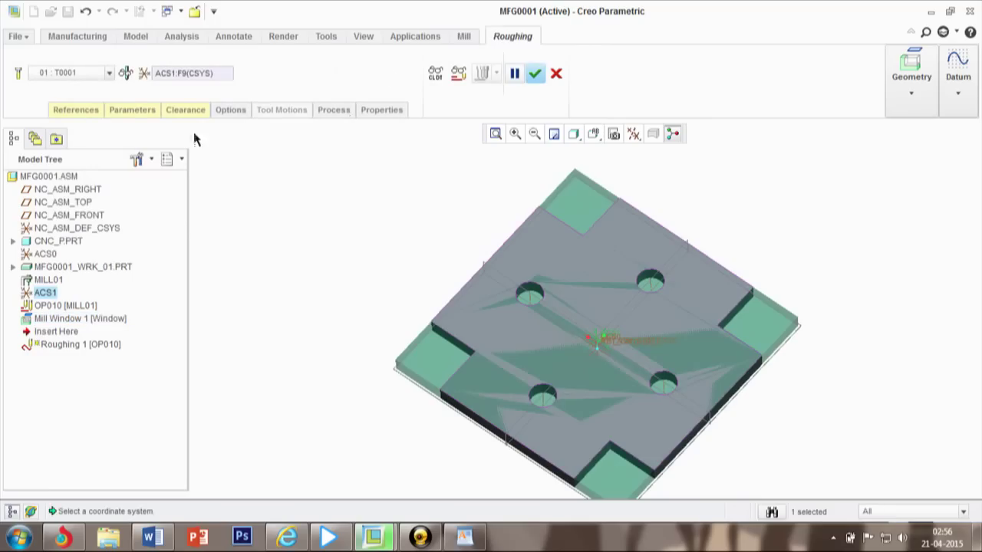
# Step: Use Mill Window 1 as the roughing machining reference
pyautogui.click(81, 110)
pyautogui.click(115, 154)
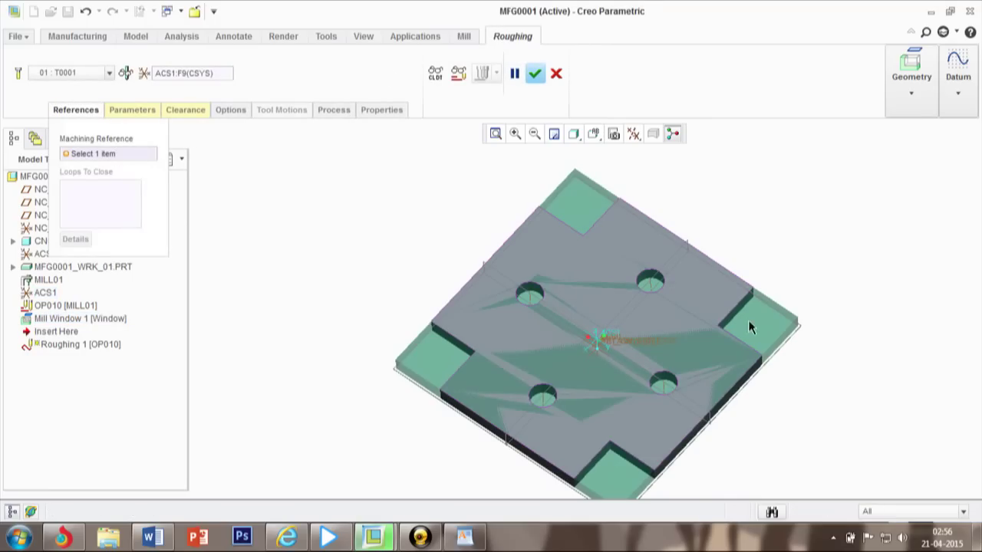
pyautogui.click(680, 380)
# Step: Set roughing parameters CUT_FEED 300, STEP_OVER 1, MAX_STEP_DEPTH 15 and CLEAR_DIST 5
pyautogui.click(153, 112)
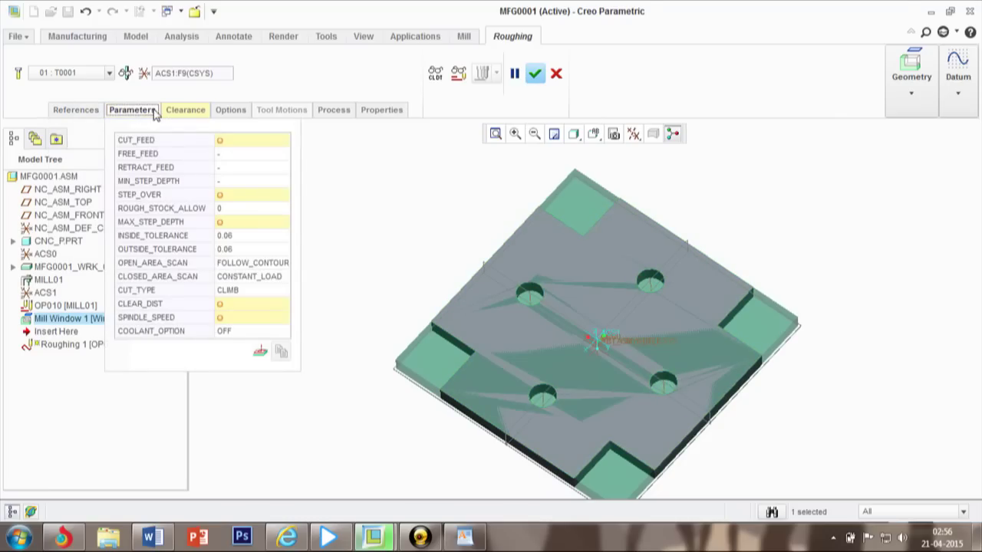
pyautogui.click(235, 140)
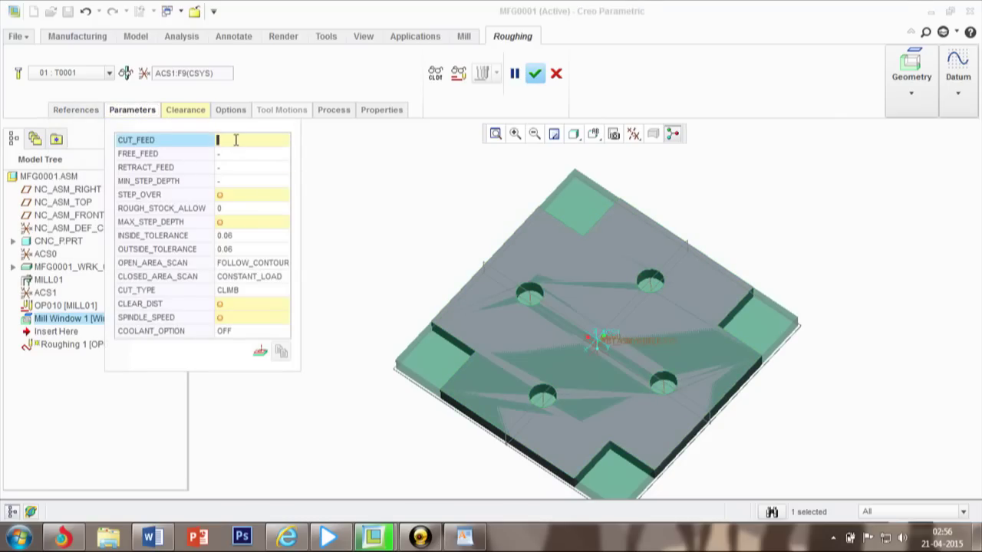
pyautogui.write('3')
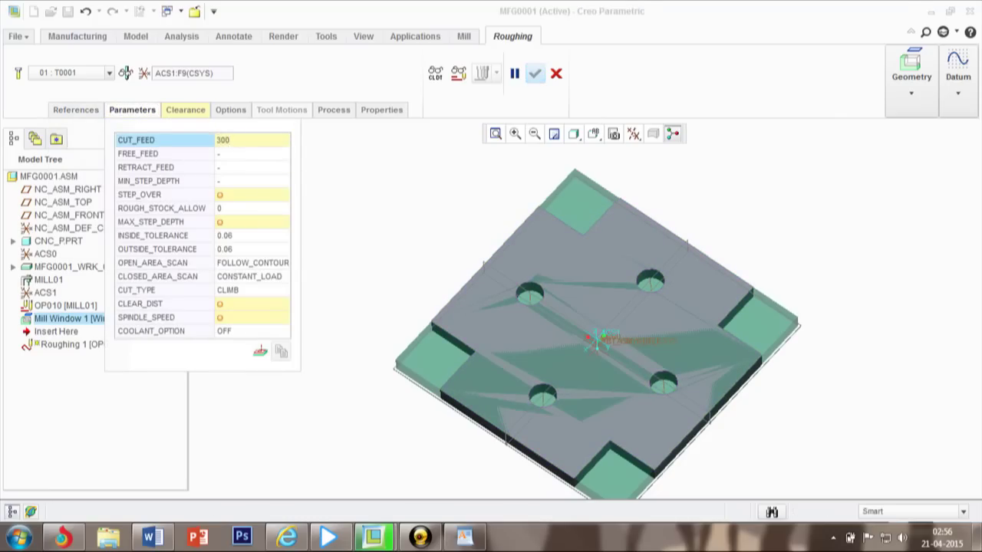
pyautogui.write('00')
pyautogui.press('Return')
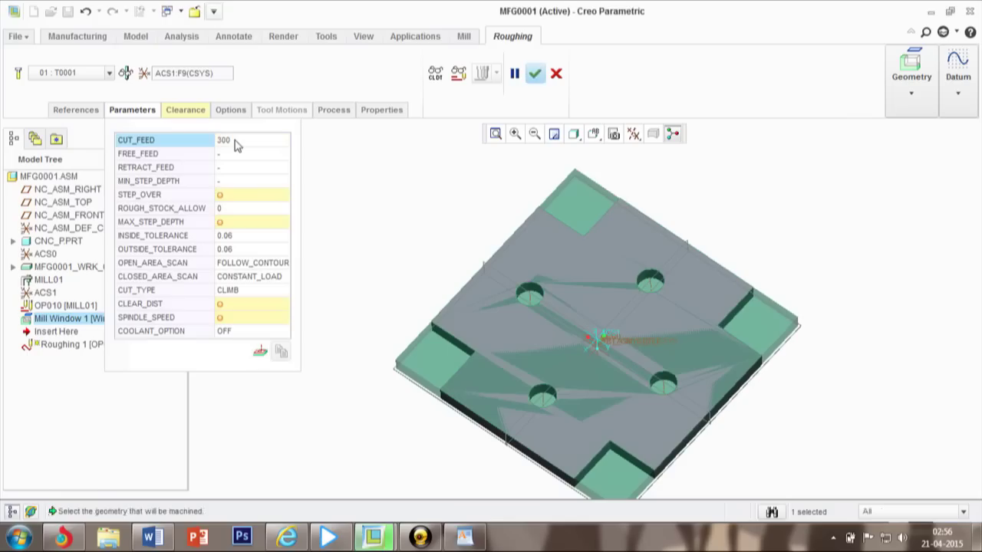
pyautogui.click(237, 194)
pyautogui.write('1')
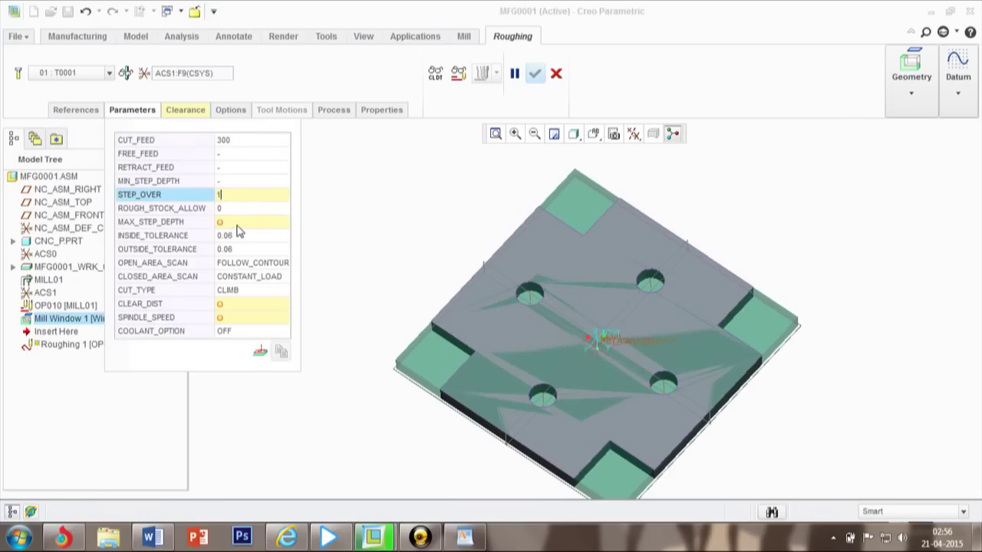
pyautogui.click(239, 222)
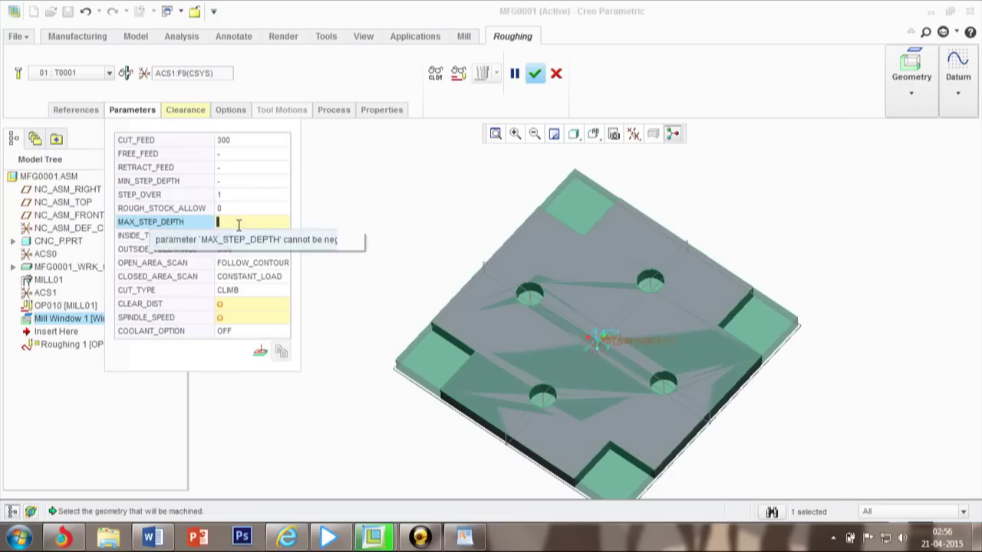
pyautogui.write('15')
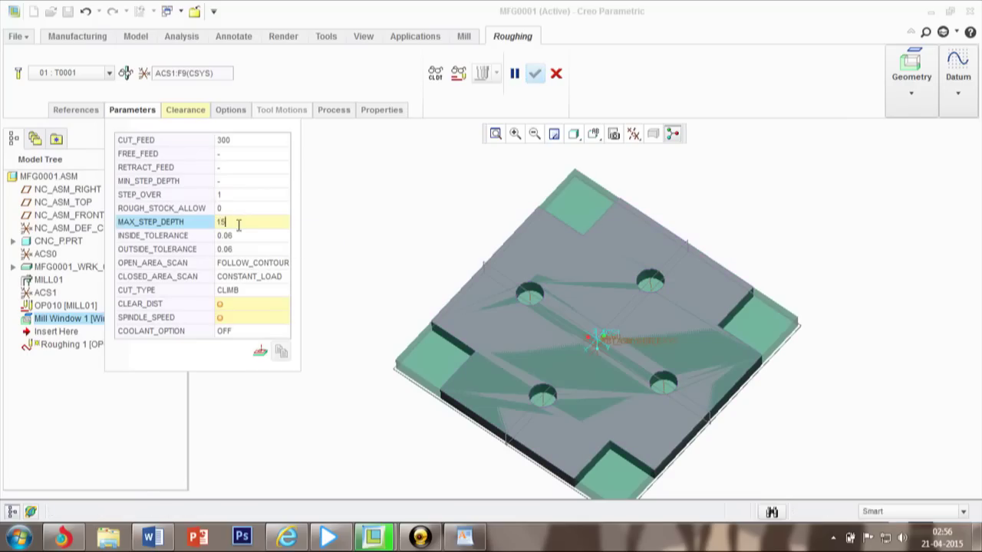
pyautogui.click(240, 304)
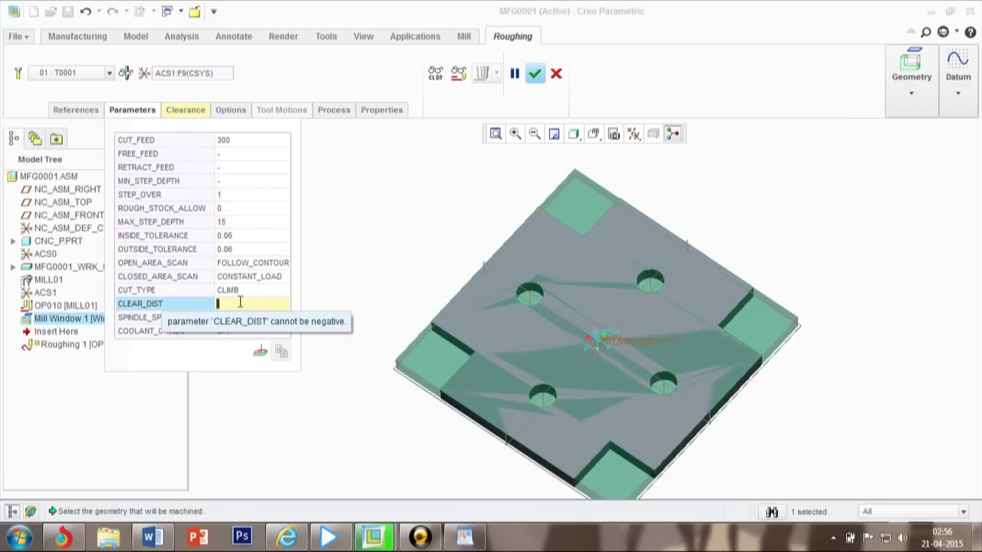
pyautogui.write('5')
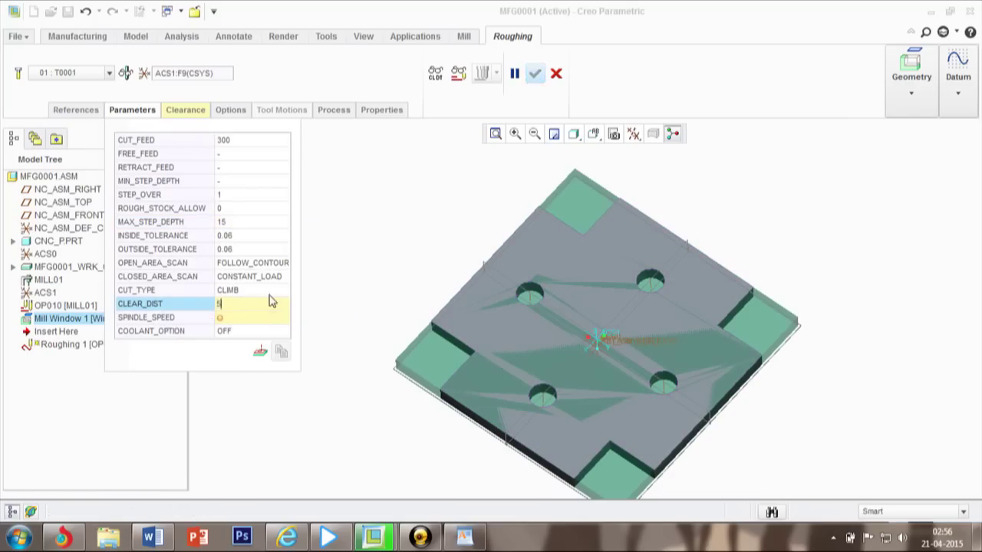
# Step: Set SPINDLE_SPEED to 1000 and COOLANT_OPTION to ON
pyautogui.click(255, 318)
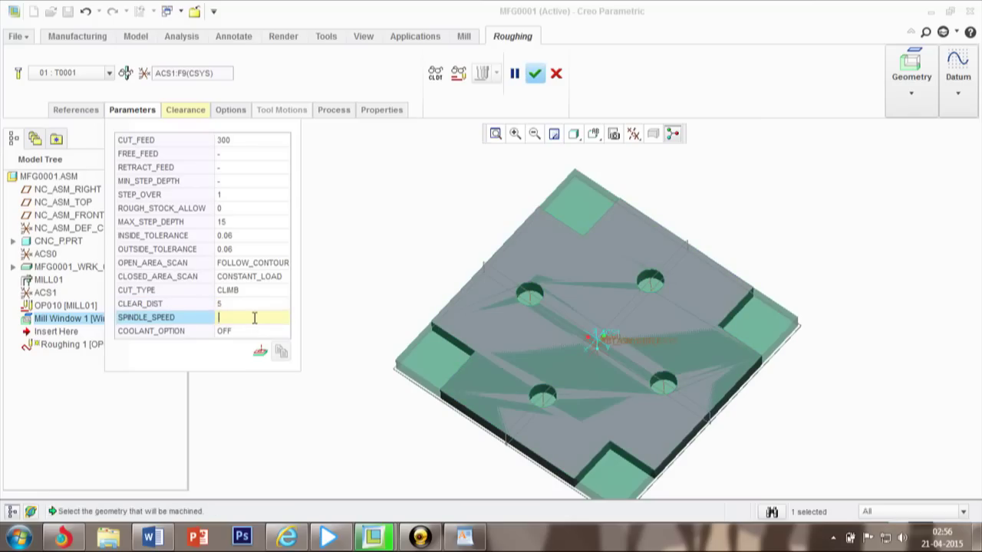
pyautogui.write('1000')
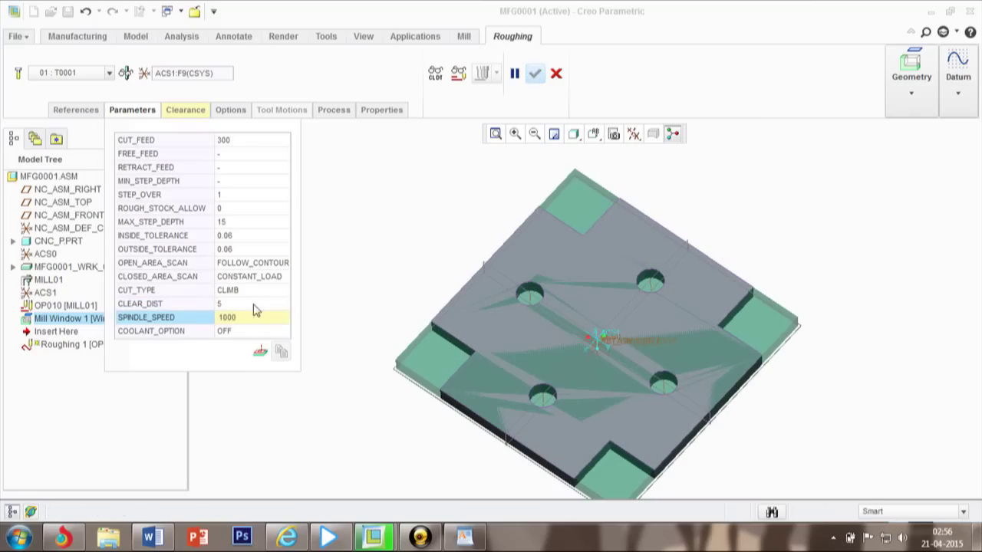
pyautogui.click(238, 330)
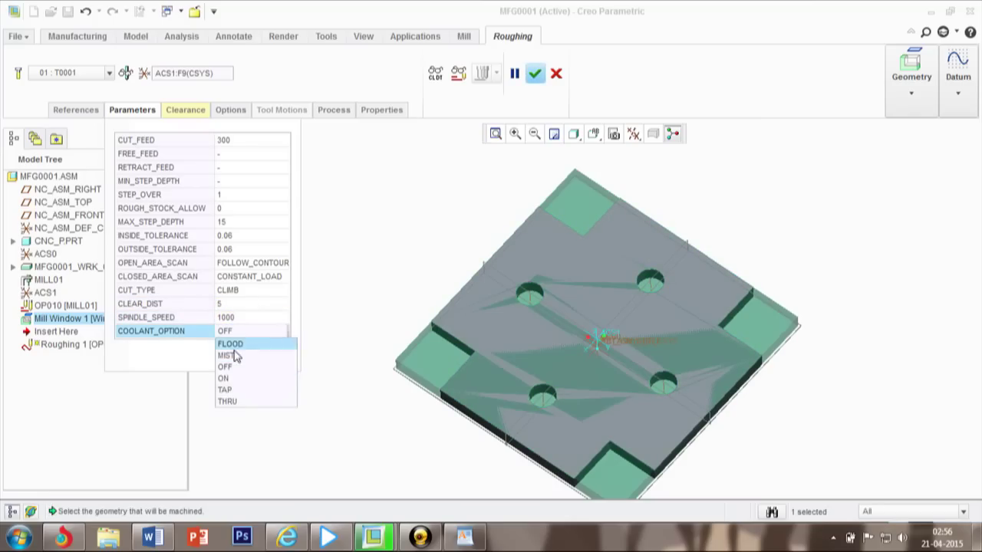
pyautogui.click(224, 378)
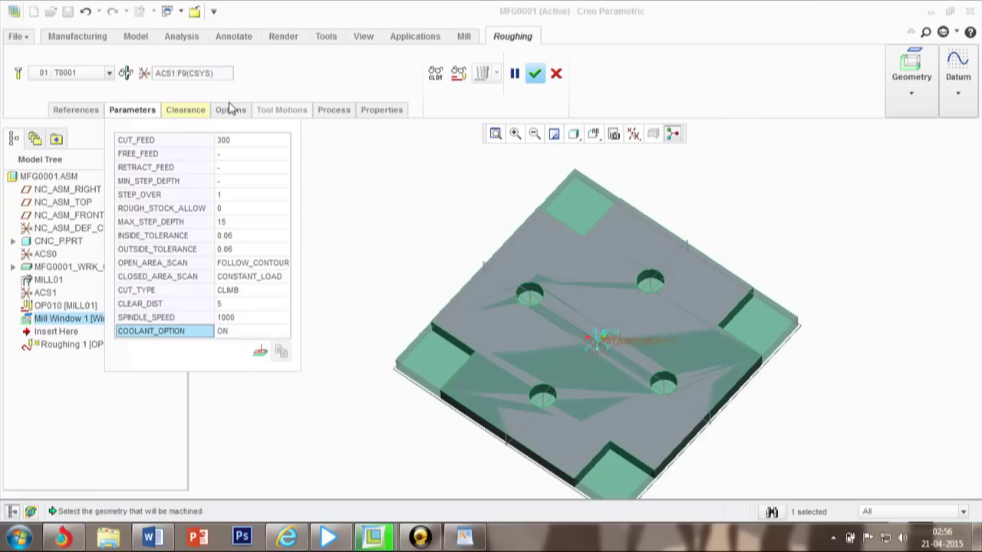
pyautogui.click(187, 111)
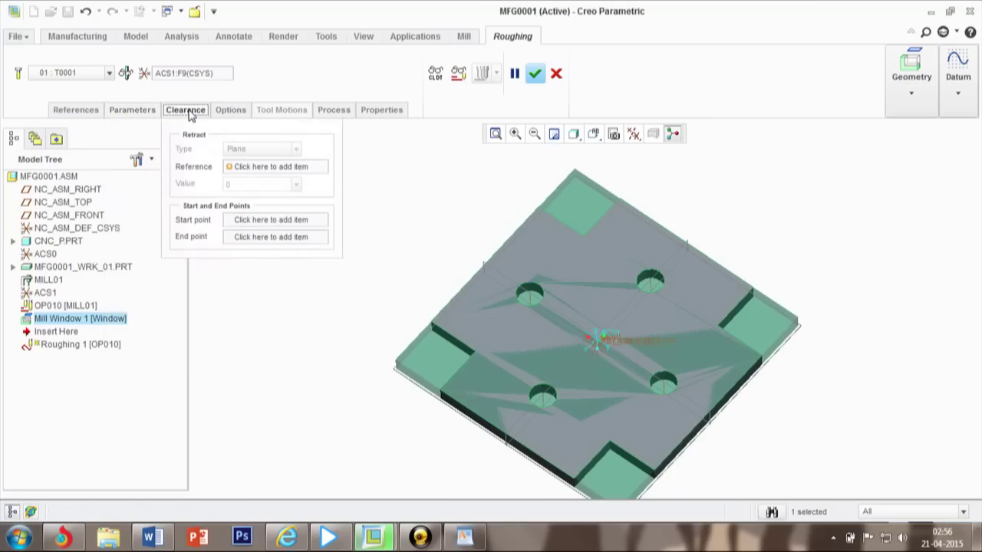
# Step: Make the retract plane reference the plate's top surface with a value of 5
pyautogui.click(240, 167)
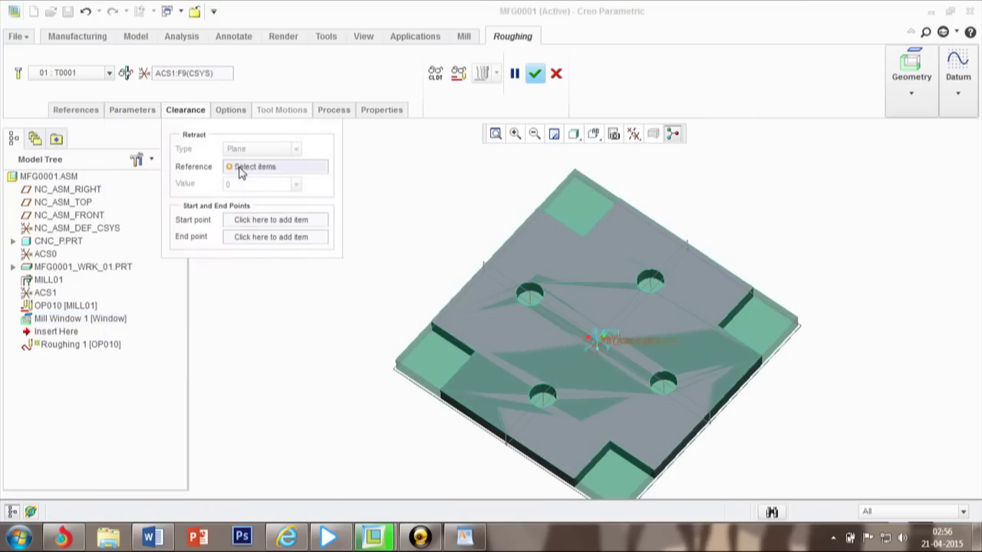
pyautogui.click(558, 292)
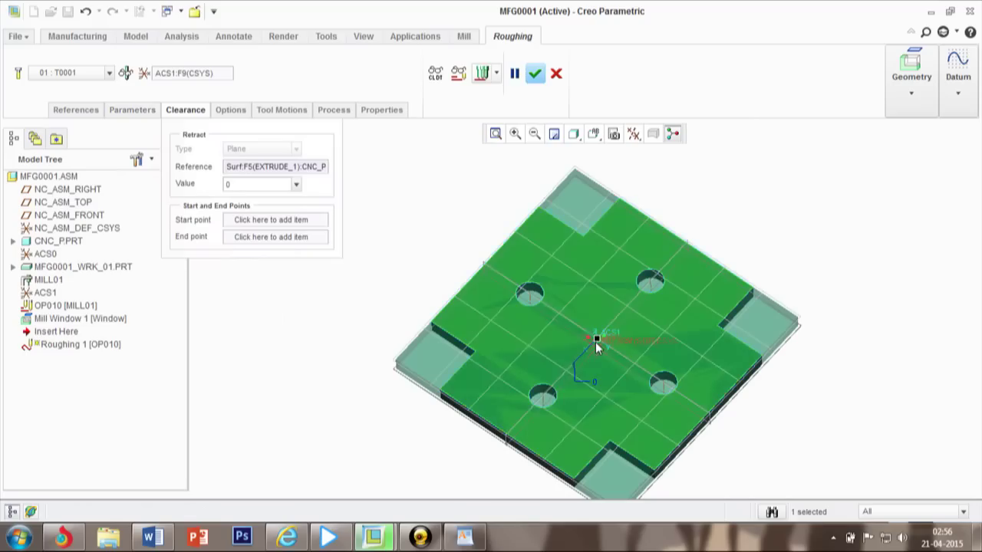
pyautogui.click(230, 185)
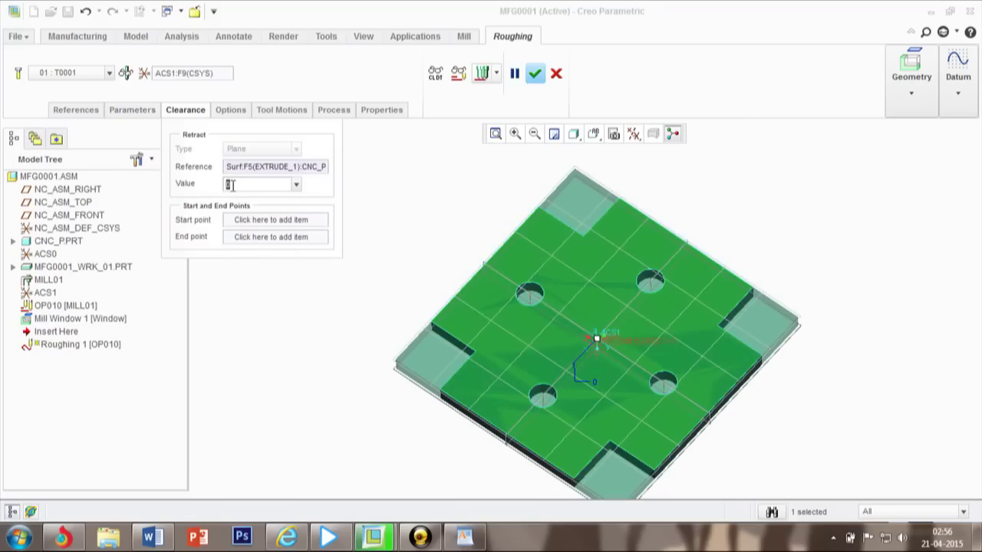
pyautogui.write('5')
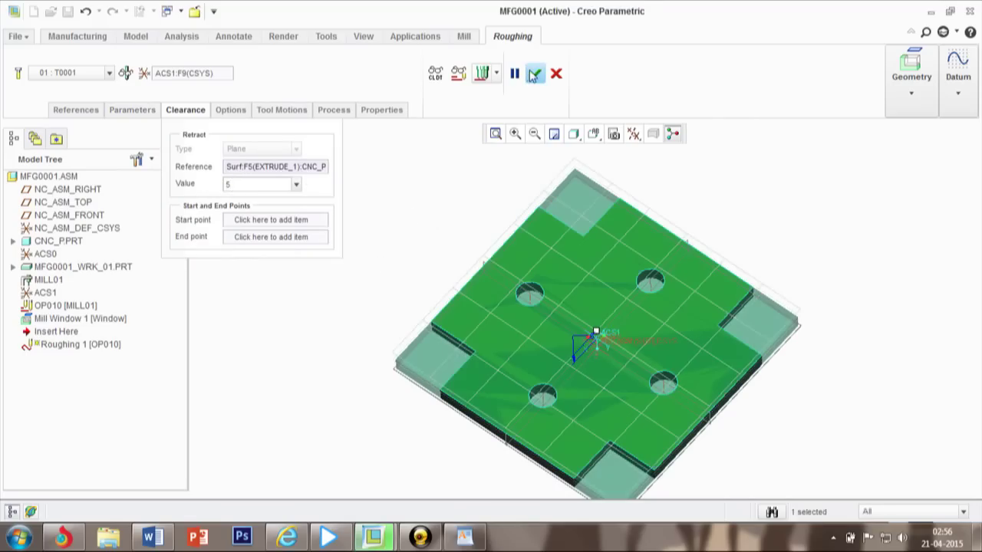
# Step: Play back the Roughing 1 toolpath at reduced display speed around the cross-shaped plate
pyautogui.click(482, 74)
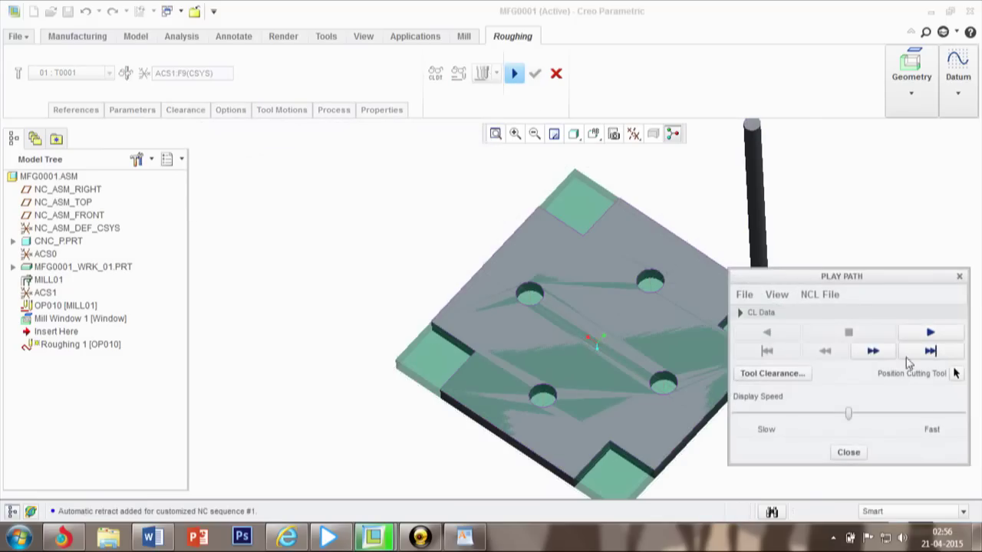
pyautogui.moveTo(842, 277)
pyautogui.mouseDown()
pyautogui.moveTo(909, 222)
pyautogui.moveTo(875, 273)
pyautogui.mouseUp()
pyautogui.click(960, 330)
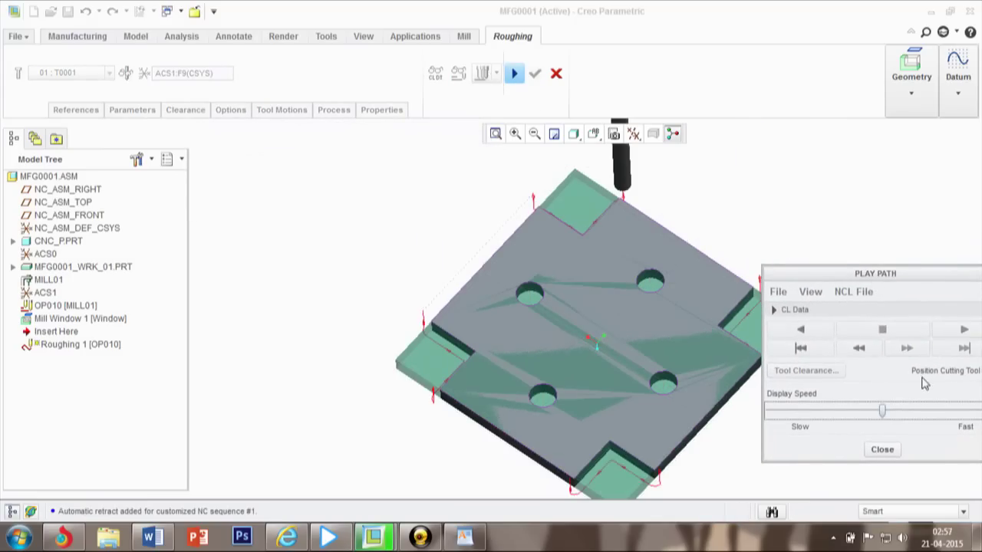
pyautogui.moveTo(882, 412); pyautogui.dragTo(809, 429)
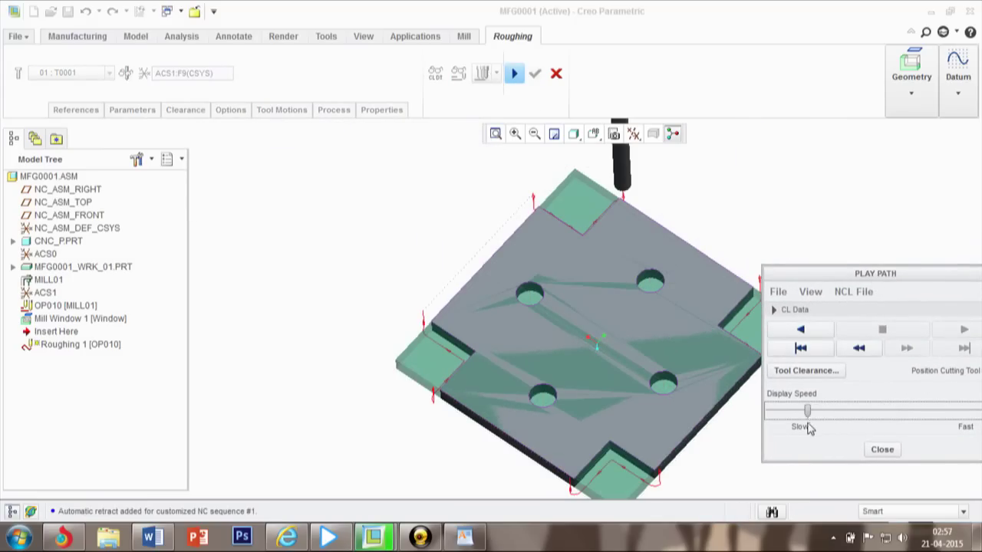
pyautogui.click(804, 330)
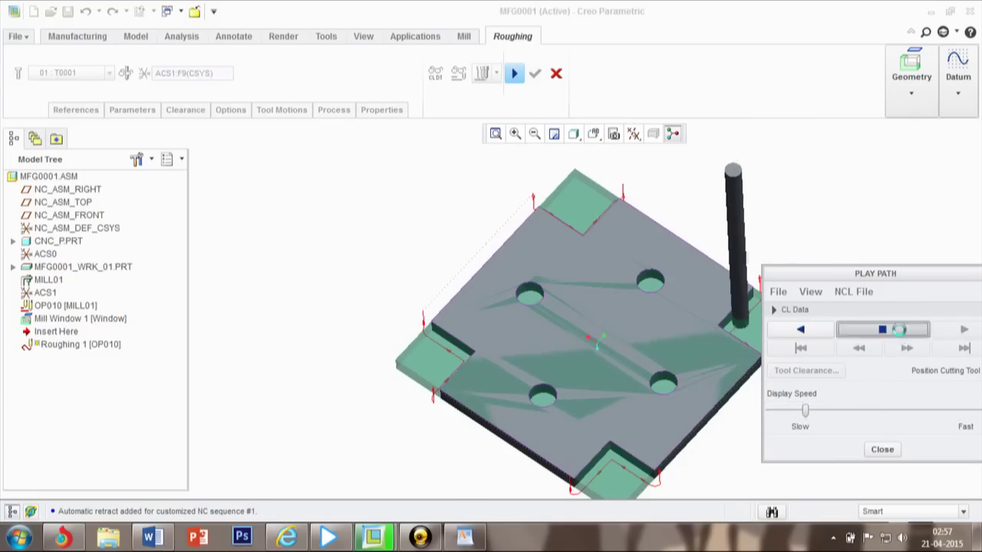
pyautogui.click(899, 330)
pyautogui.click(882, 449)
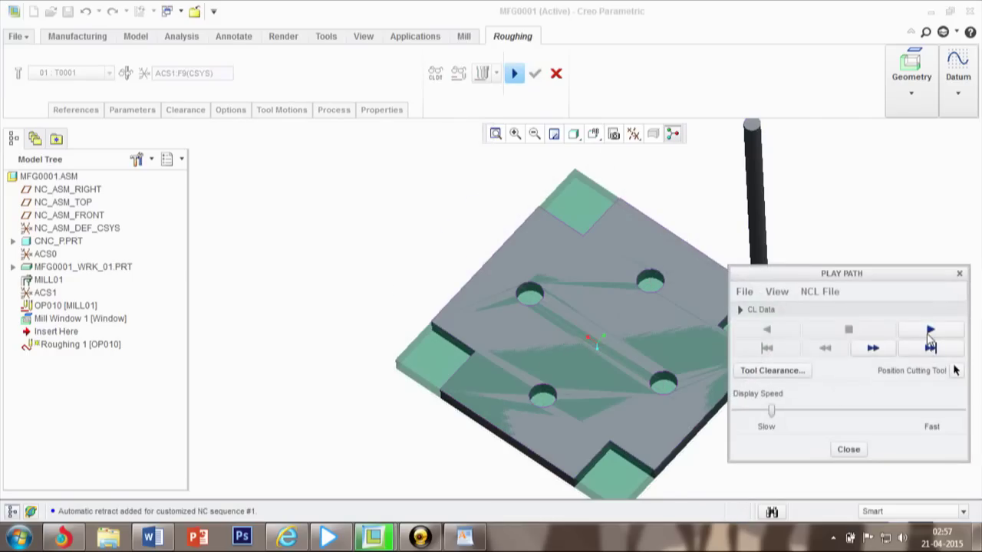
pyautogui.moveTo(878, 274); pyautogui.dragTo(928, 313)
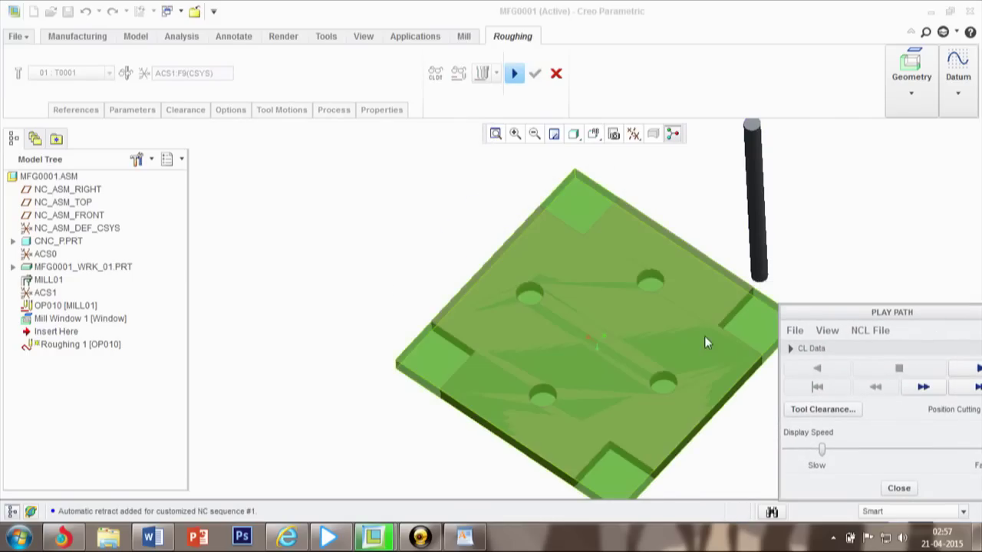
pyautogui.keyDown('shift'); pyautogui.moveTo(706, 334); pyautogui.dragTo(560, 315, button='middle'); pyautogui.keyUp('shift')
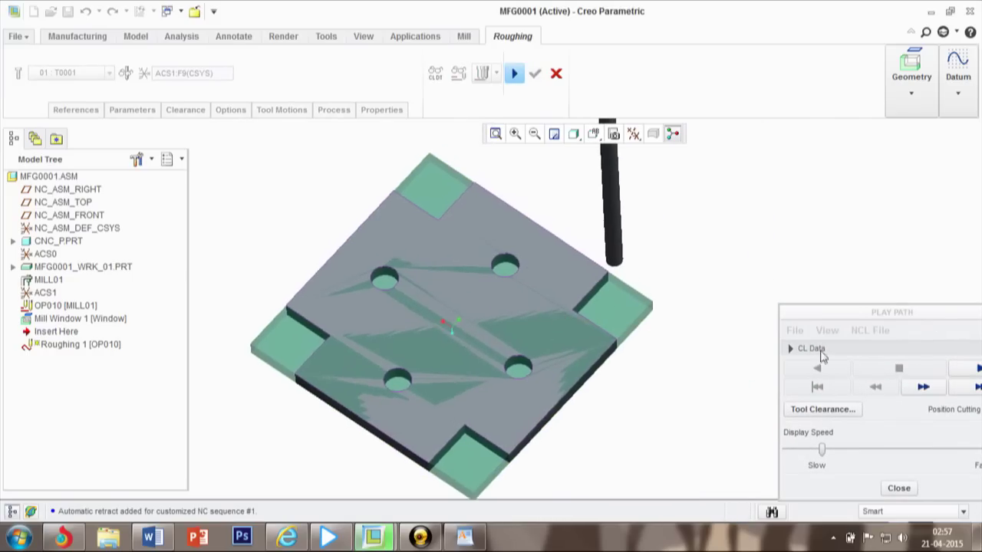
pyautogui.moveTo(834, 315); pyautogui.dragTo(781, 303)
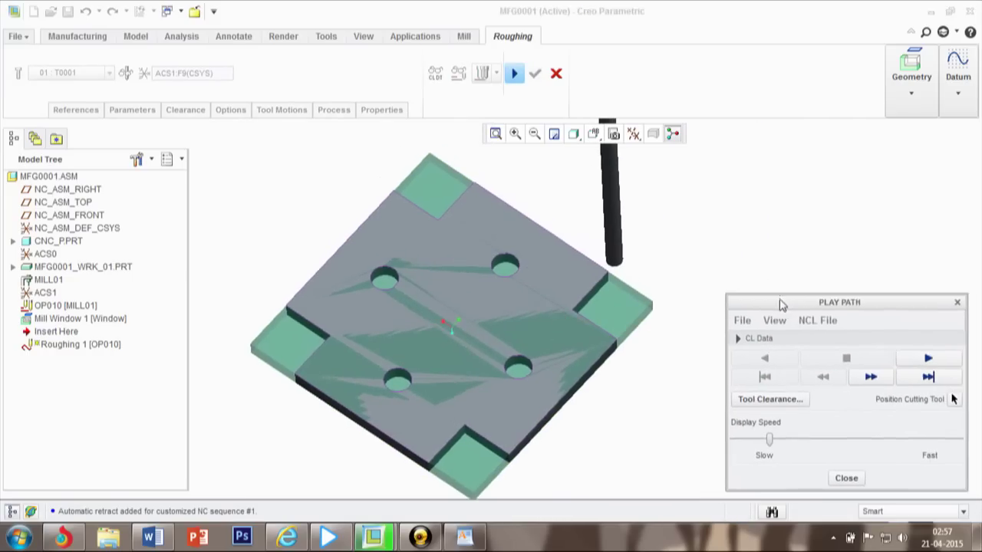
pyautogui.click(925, 359)
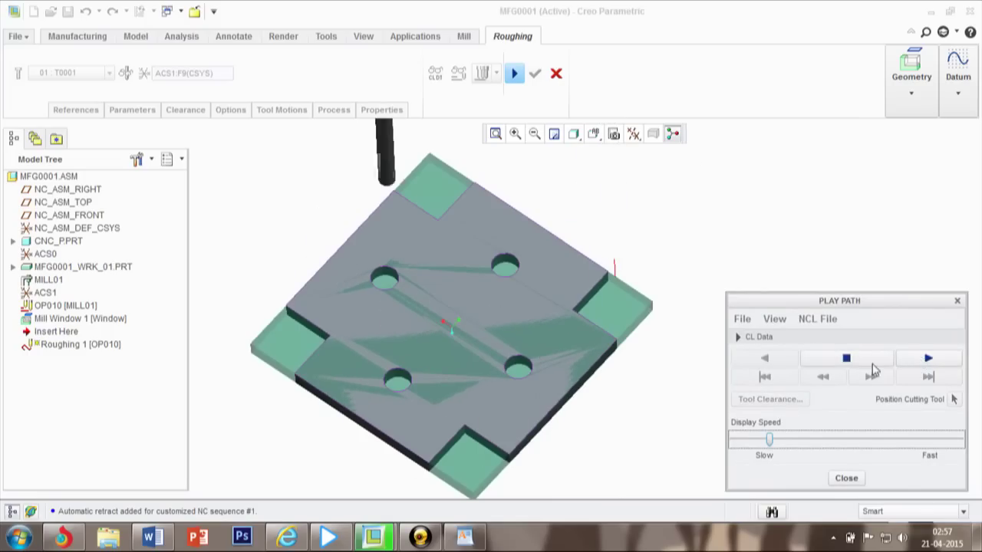
pyautogui.moveTo(704, 337); pyautogui.dragTo(699, 277, button='middle')
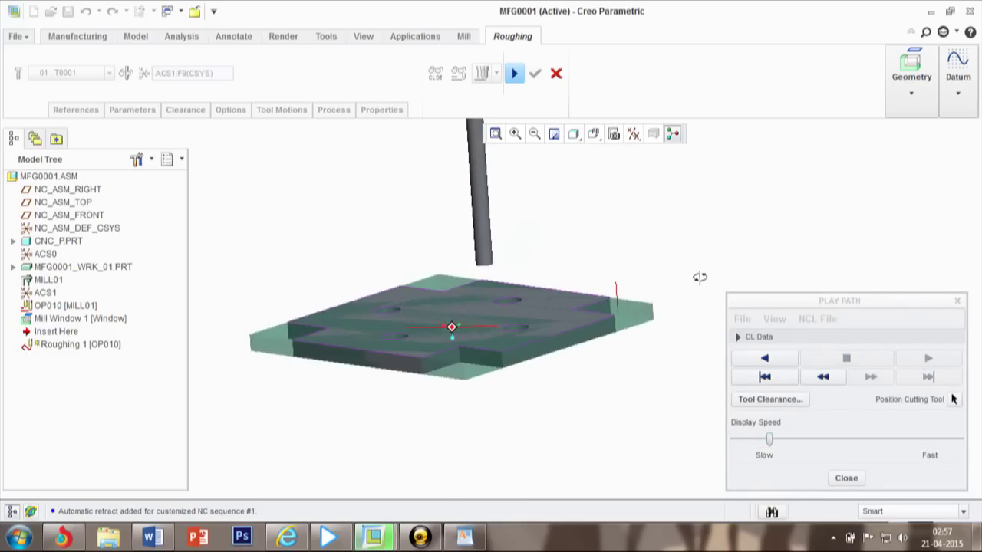
# Step: Close the playback and accept Roughing 1 as step 1 under OP010
pyautogui.click(847, 478)
pyautogui.click(535, 73)
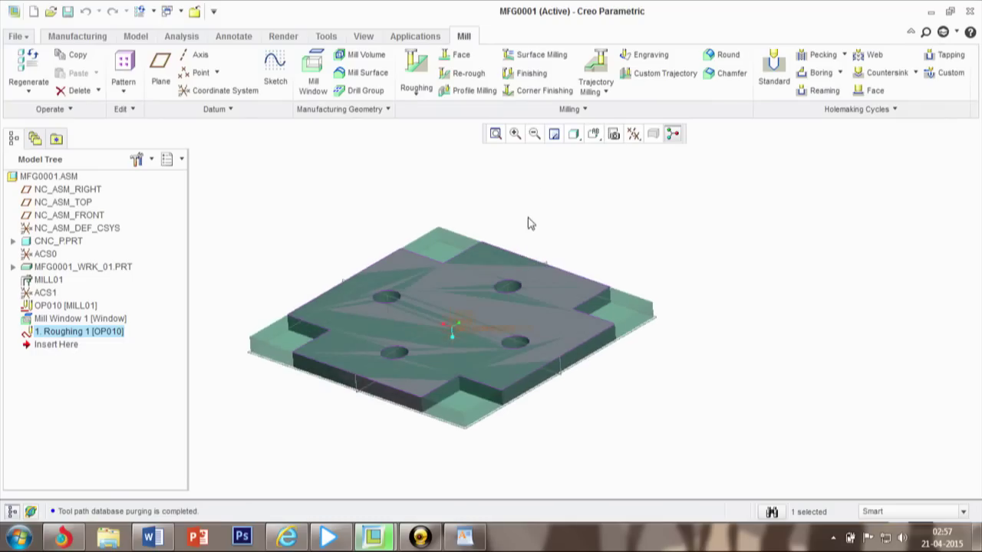
# Step: Build DRILL_GROUP_1 from the diameter-10 holes on the plate's top surface plus axis A_1
pyautogui.click(357, 91)
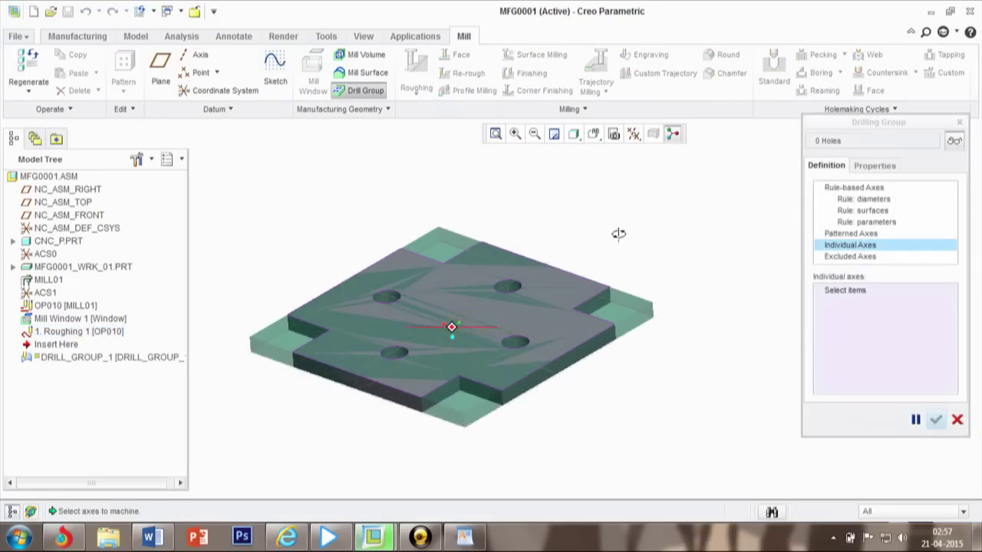
pyautogui.moveTo(621, 233); pyautogui.dragTo(503, 292, button='middle')
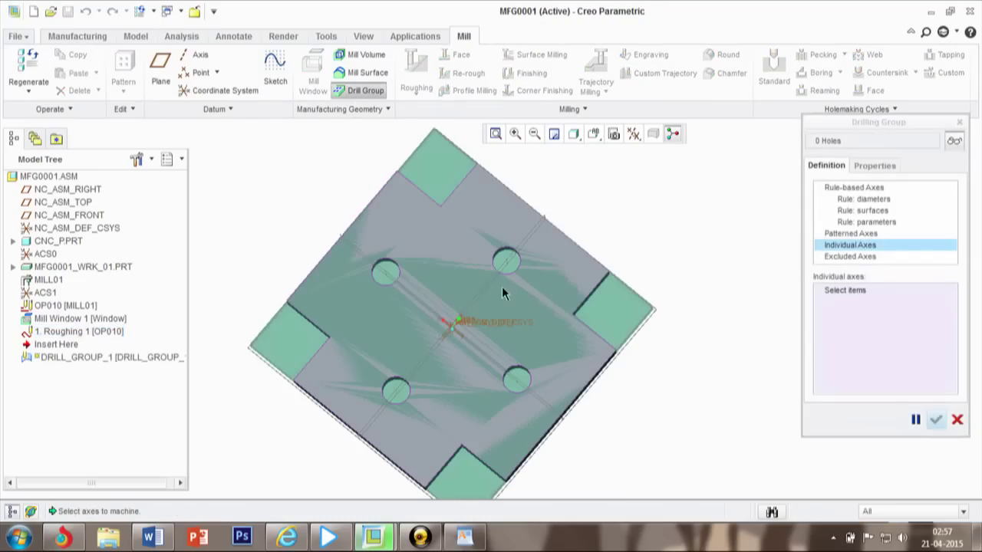
pyautogui.click(864, 200)
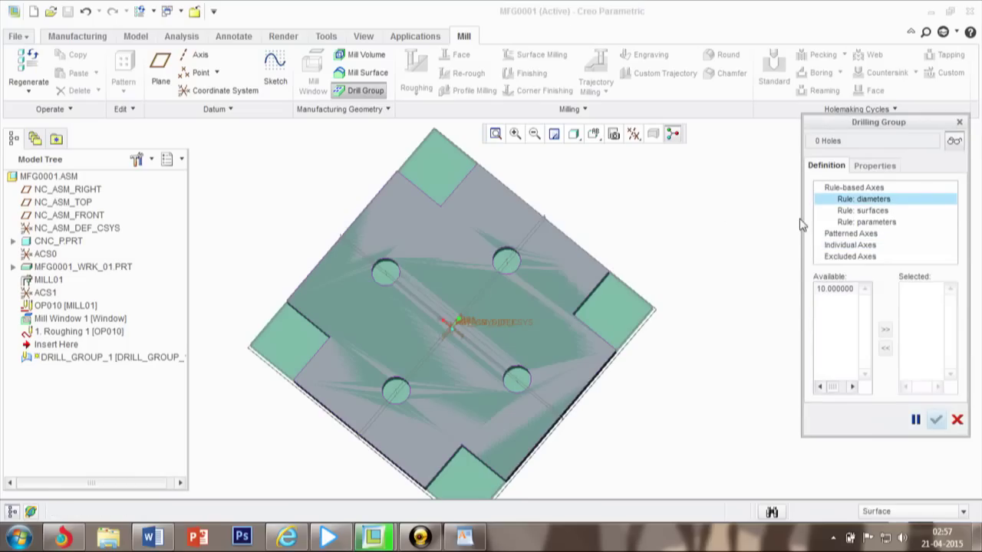
pyautogui.click(505, 275)
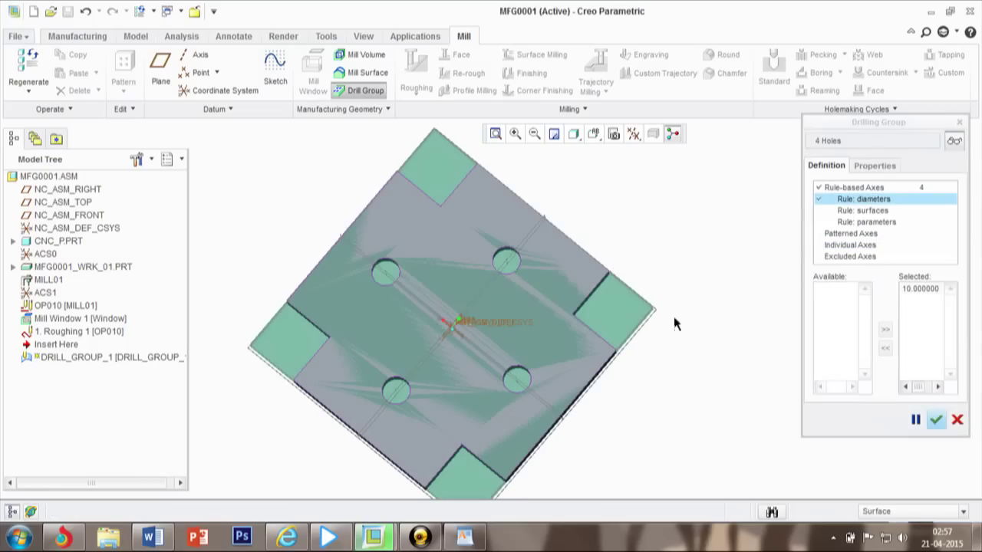
pyautogui.click(862, 210)
pyautogui.click(527, 333)
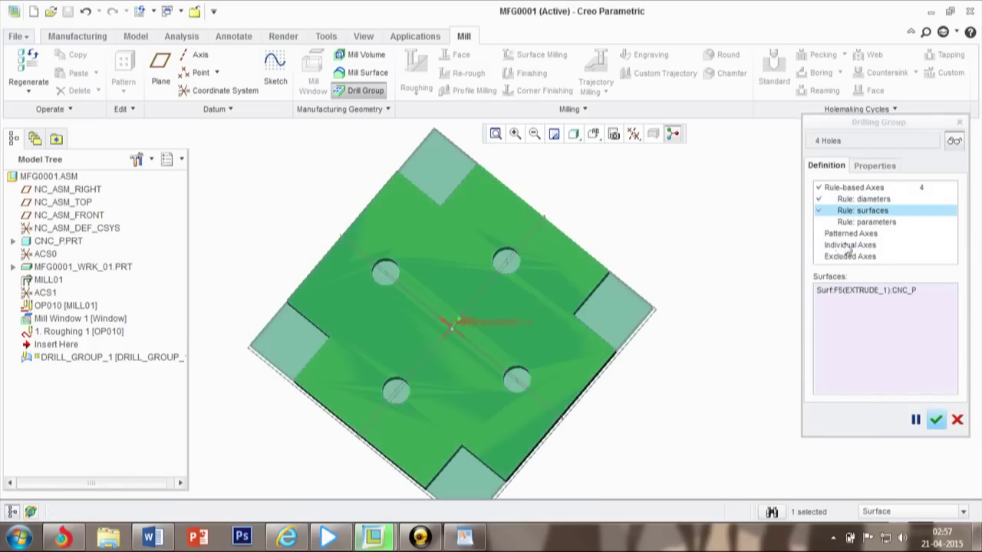
pyautogui.click(846, 245)
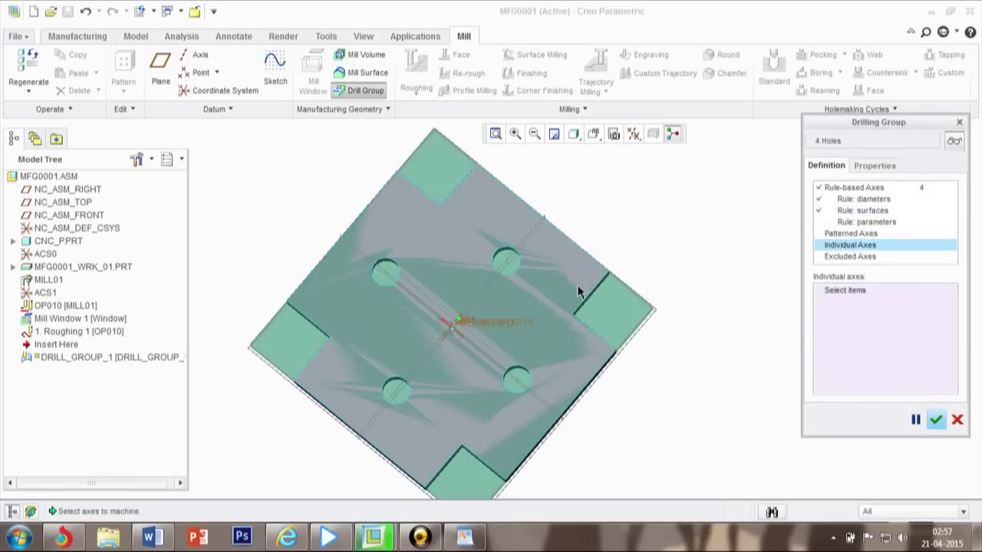
pyautogui.click(511, 272)
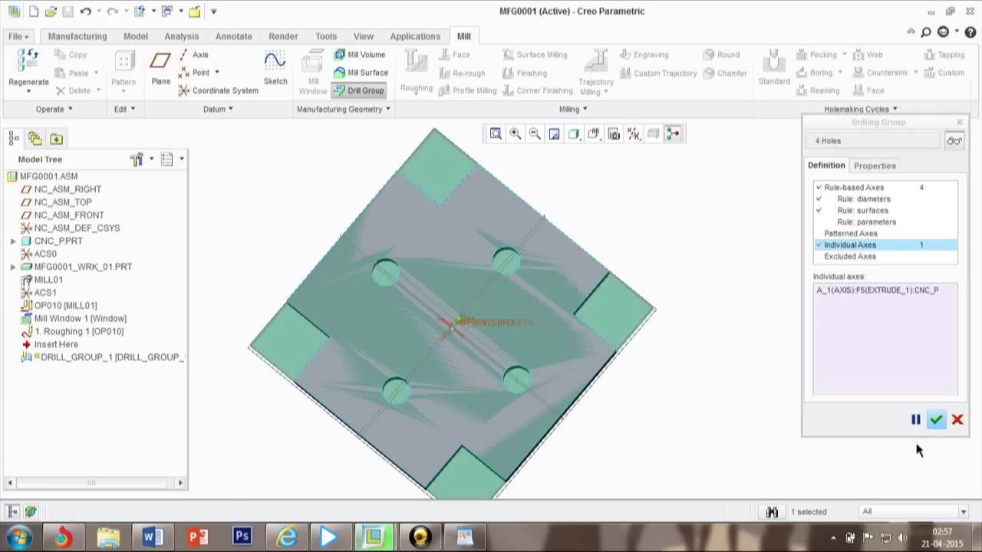
pyautogui.click(935, 419)
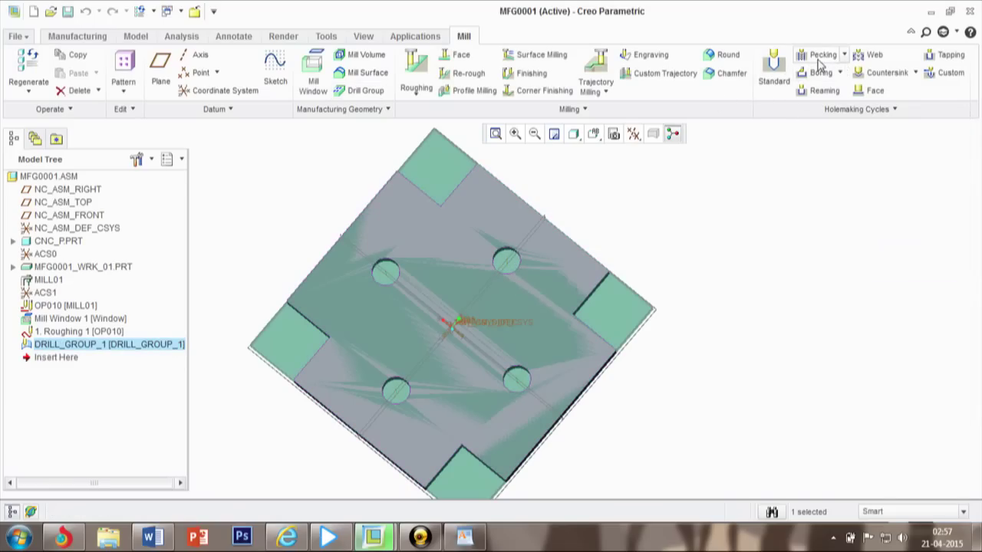
# Step: Create a peck drilling sequence with CUT_FEED 300, PECK_DEPTH 1, CLEAR_DIST 5 and SPINDLE_SPEED 1000
pyautogui.click(823, 56)
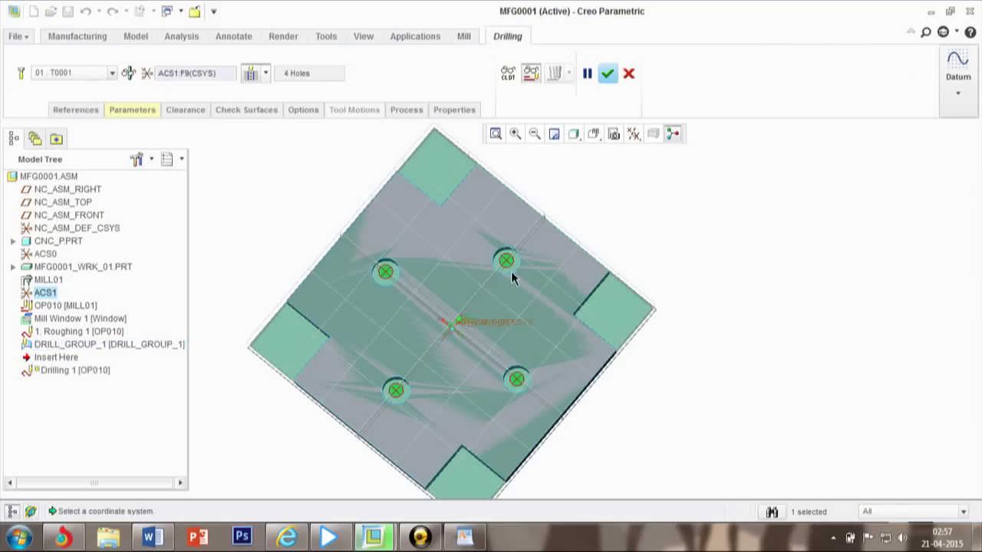
pyautogui.click(115, 106)
pyautogui.click(230, 164)
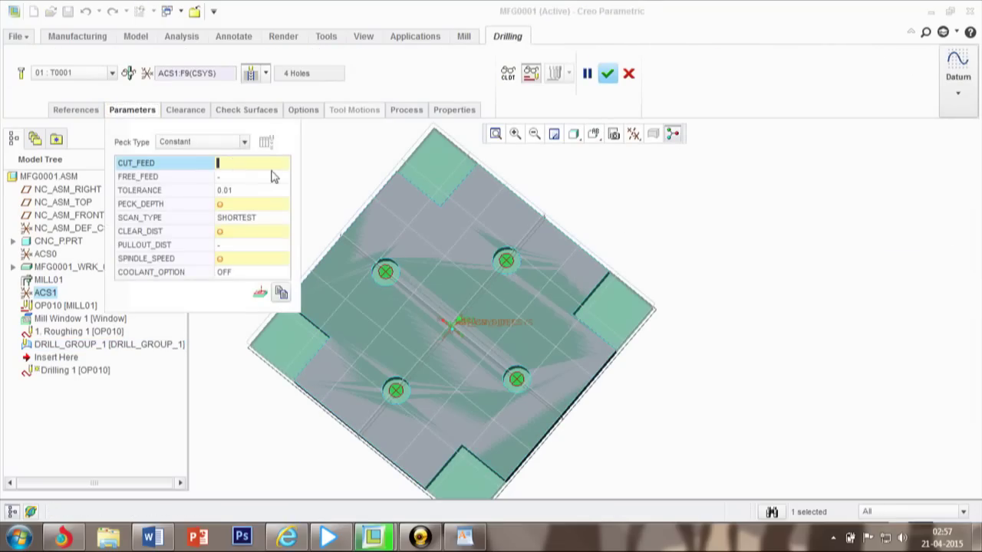
pyautogui.write('300')
pyautogui.click(251, 206)
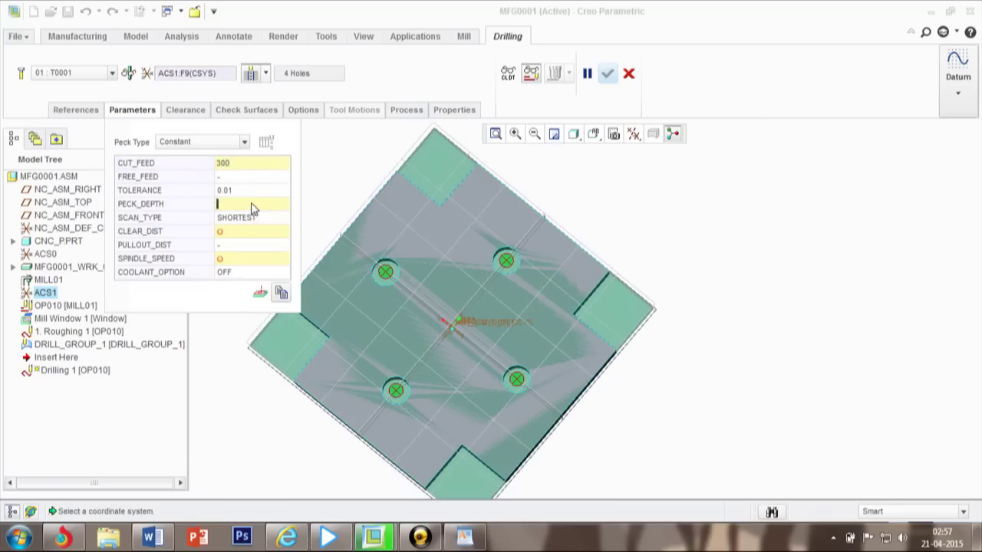
pyautogui.write('1')
pyautogui.click(231, 231)
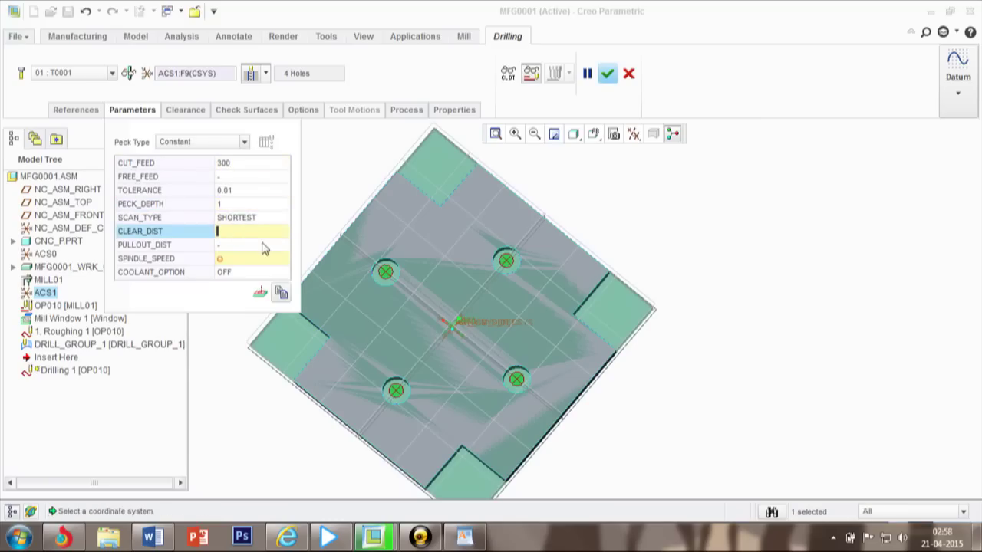
pyautogui.write('5')
pyautogui.click(236, 260)
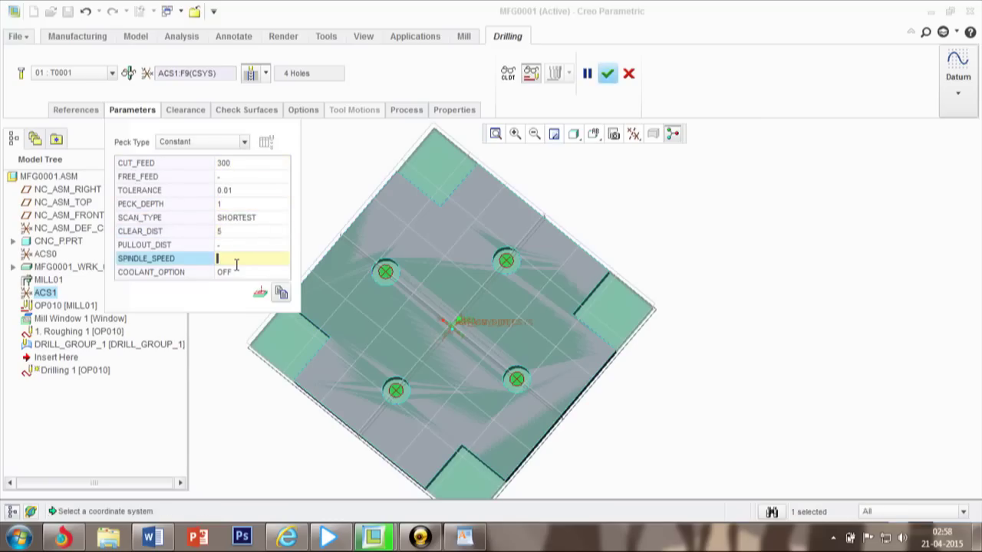
pyautogui.write('1000')
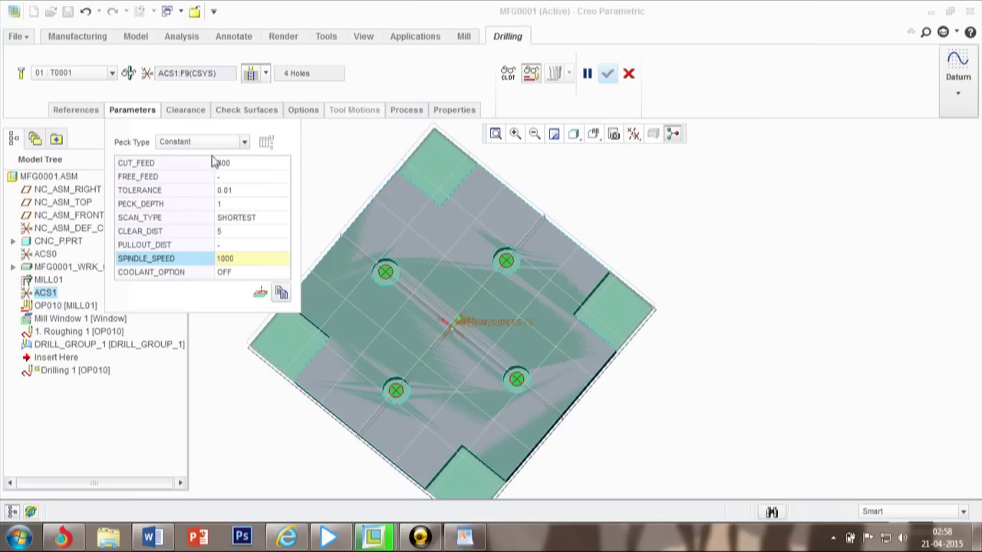
pyautogui.click(142, 114)
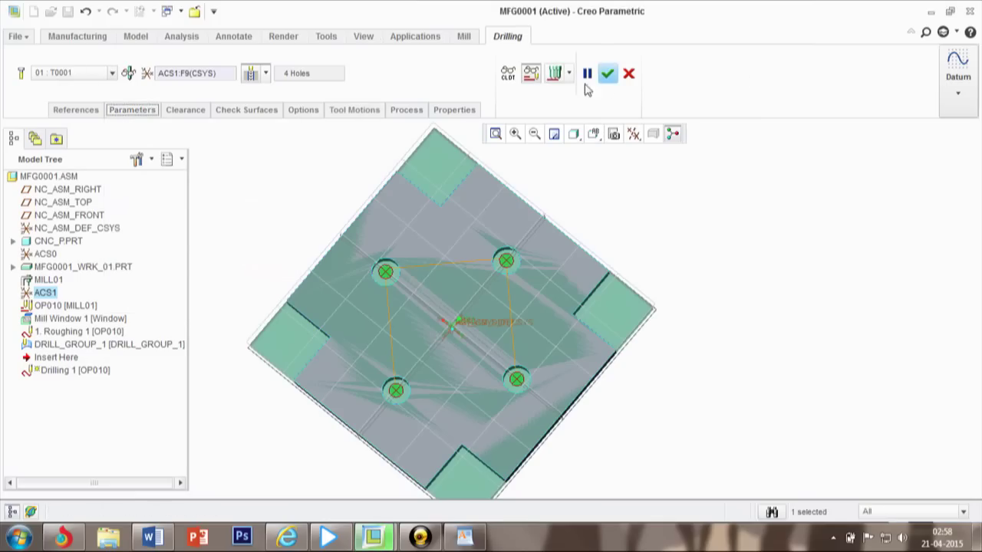
pyautogui.click(609, 75)
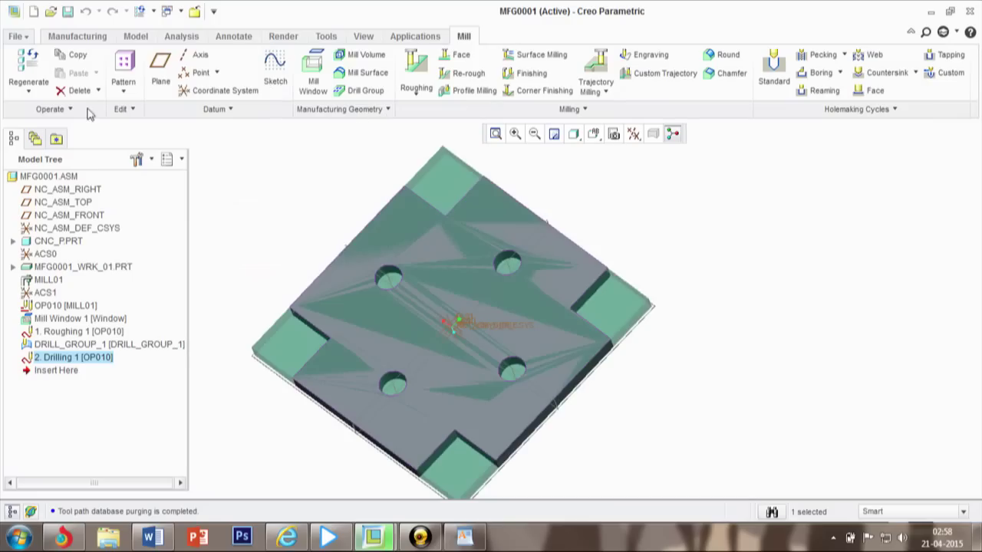
pyautogui.rightClick(59, 364)
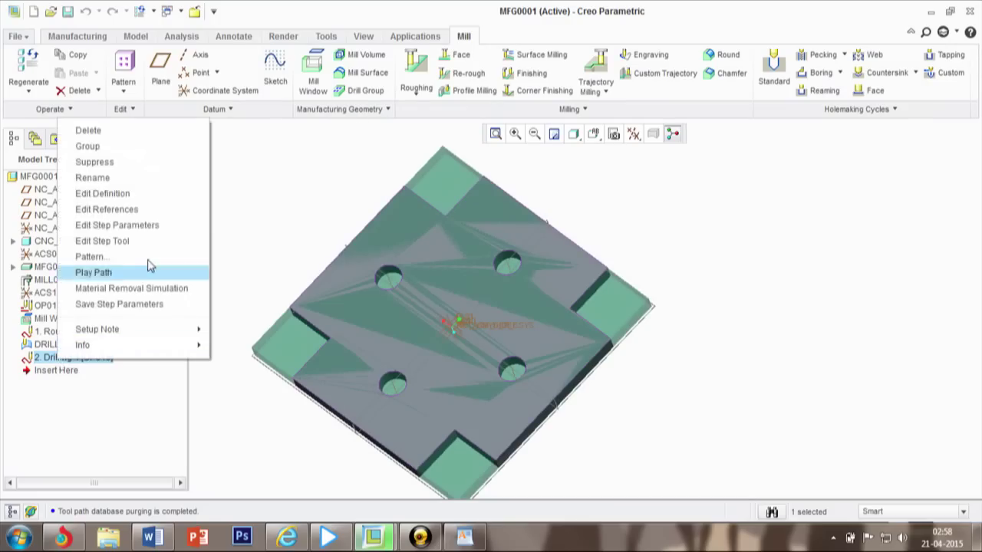
pyautogui.click(107, 273)
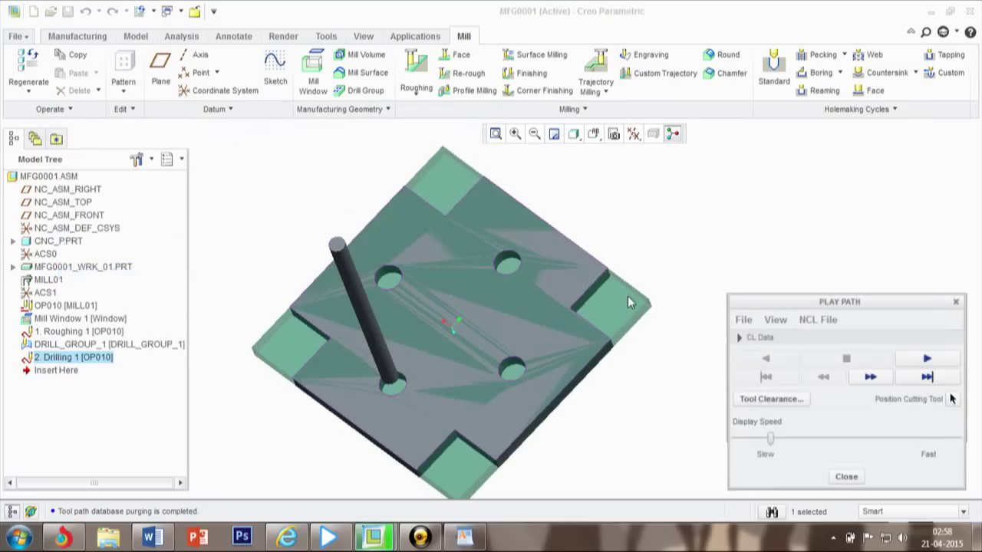
pyautogui.click(924, 359)
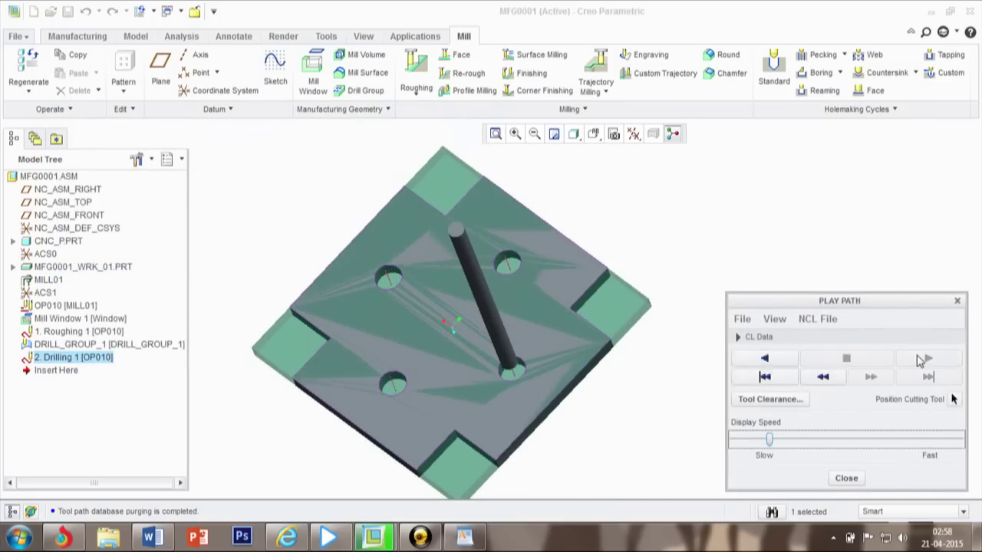
pyautogui.click(846, 478)
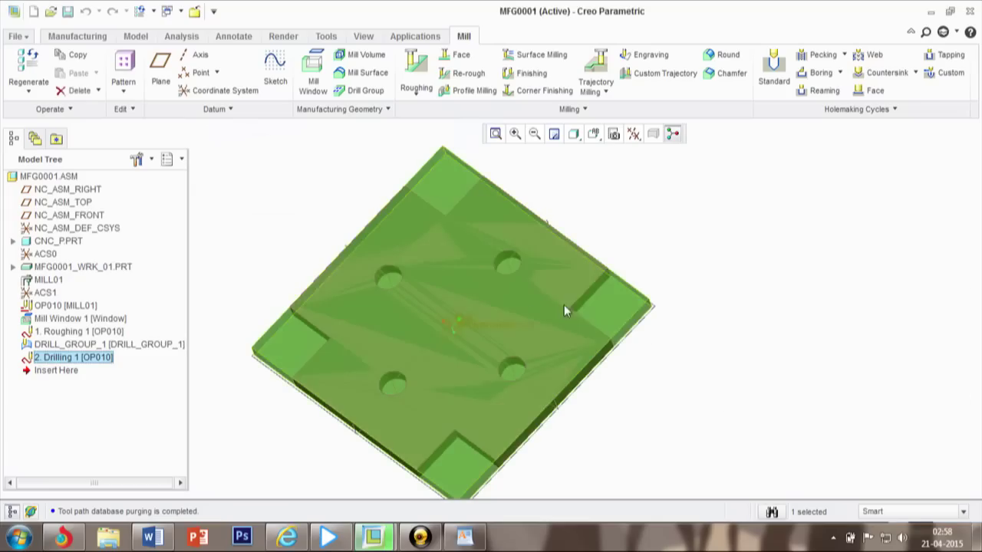
# Step: Choose NC sequence Roughing 1 for CL file output, with an MCD file as well
pyautogui.click(78, 36)
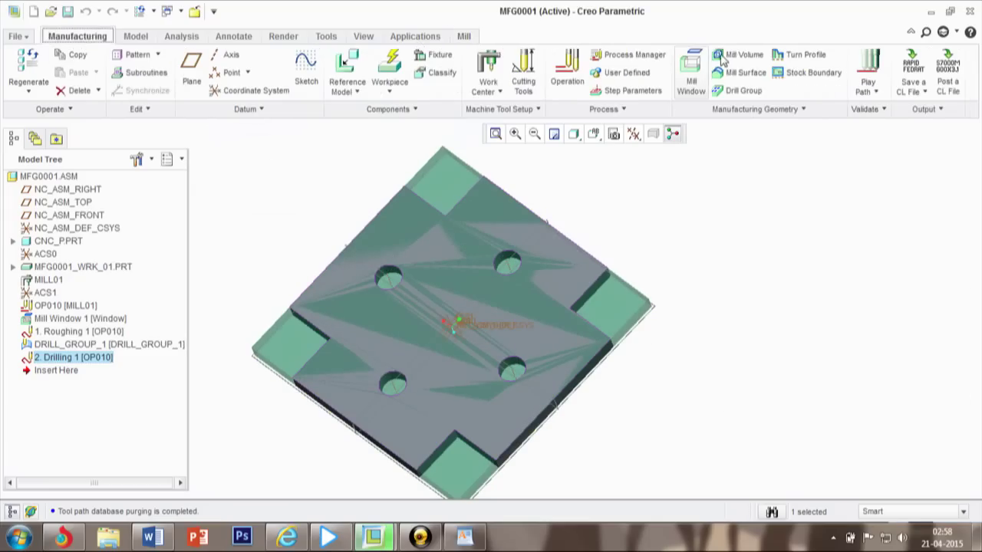
pyautogui.click(917, 92)
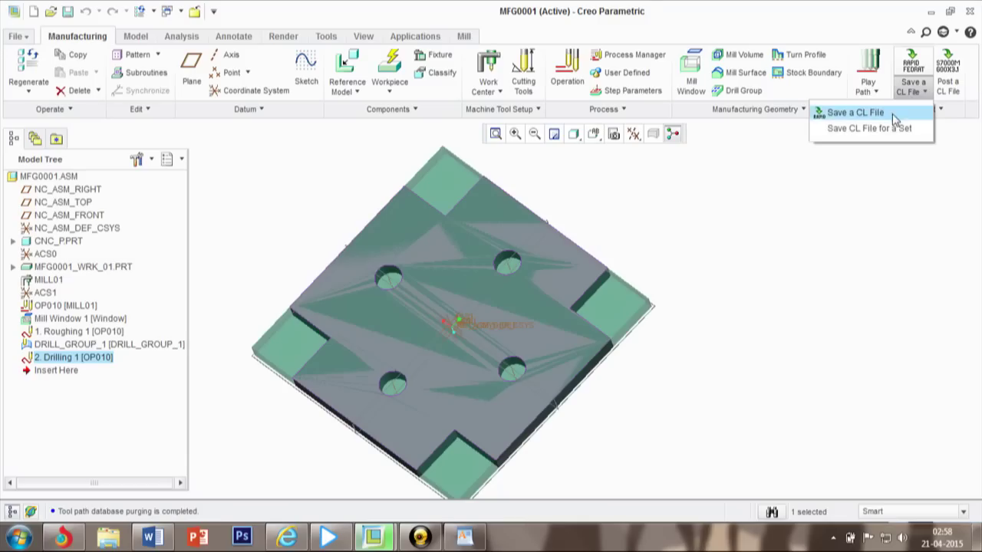
pyautogui.click(894, 113)
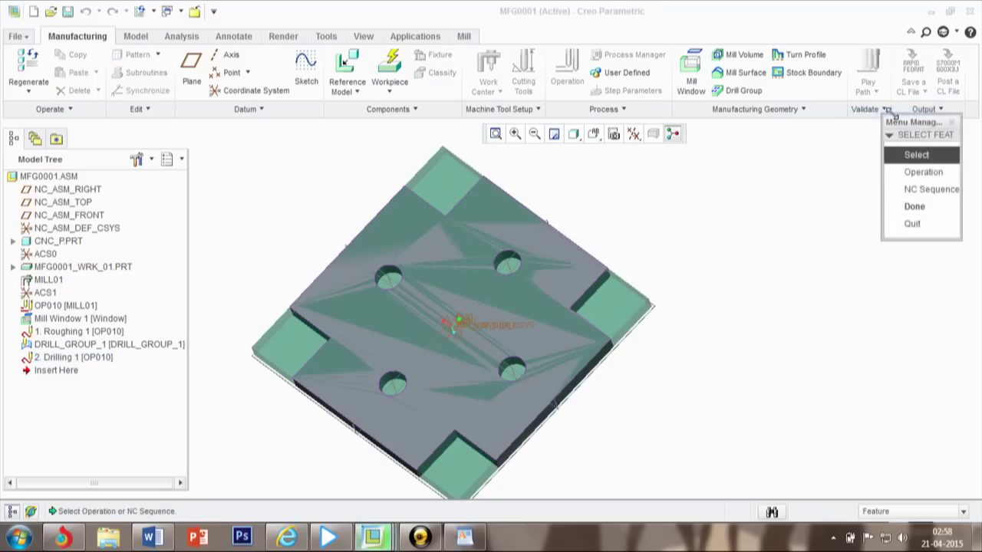
pyautogui.click(923, 189)
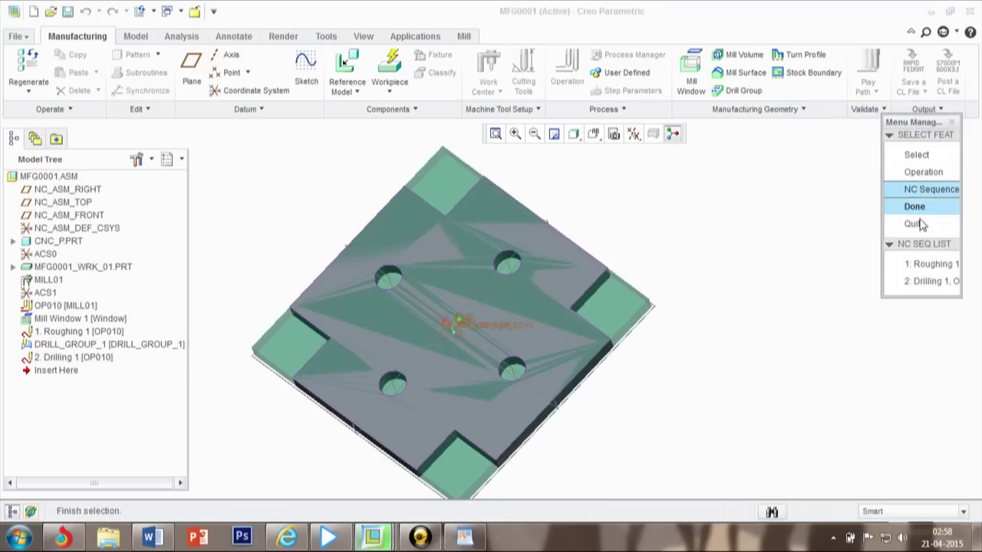
pyautogui.click(922, 270)
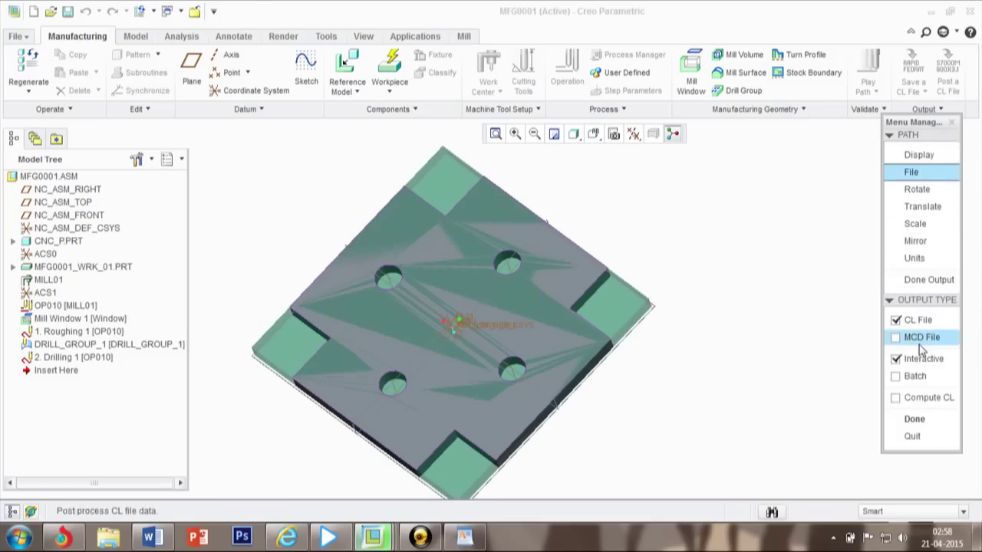
pyautogui.click(917, 338)
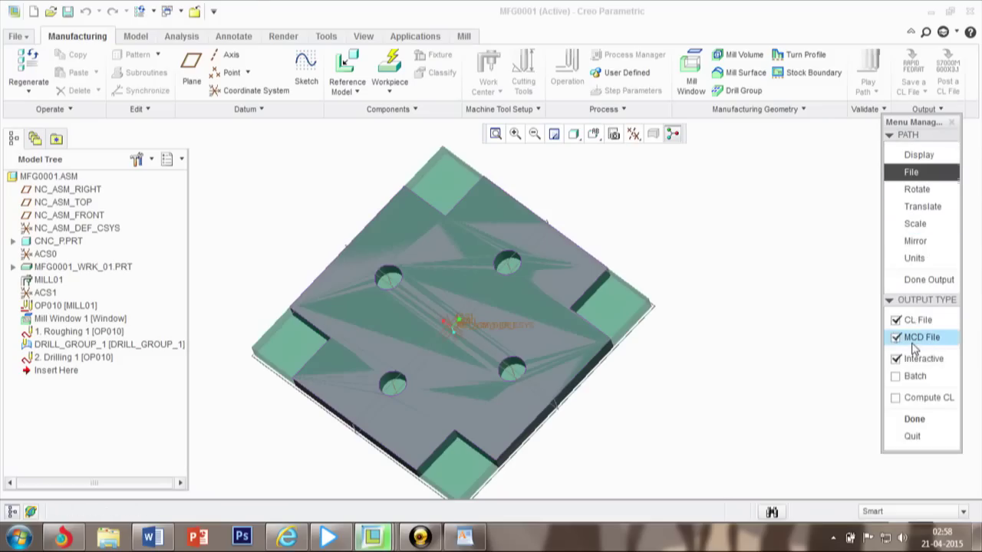
pyautogui.click(920, 422)
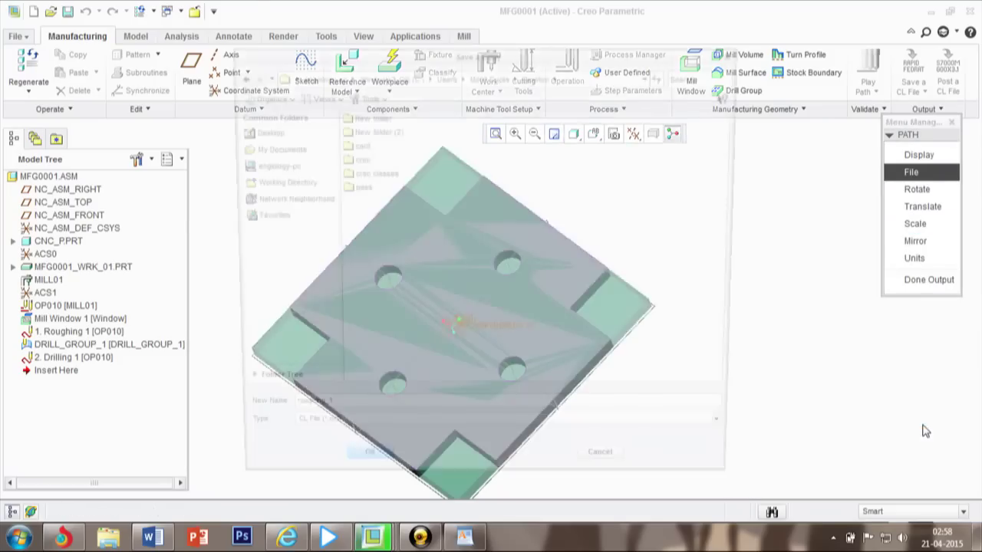
# Step: Create a Code folder and save the roughing_1 CL file in it
pyautogui.rightClick(428, 253)
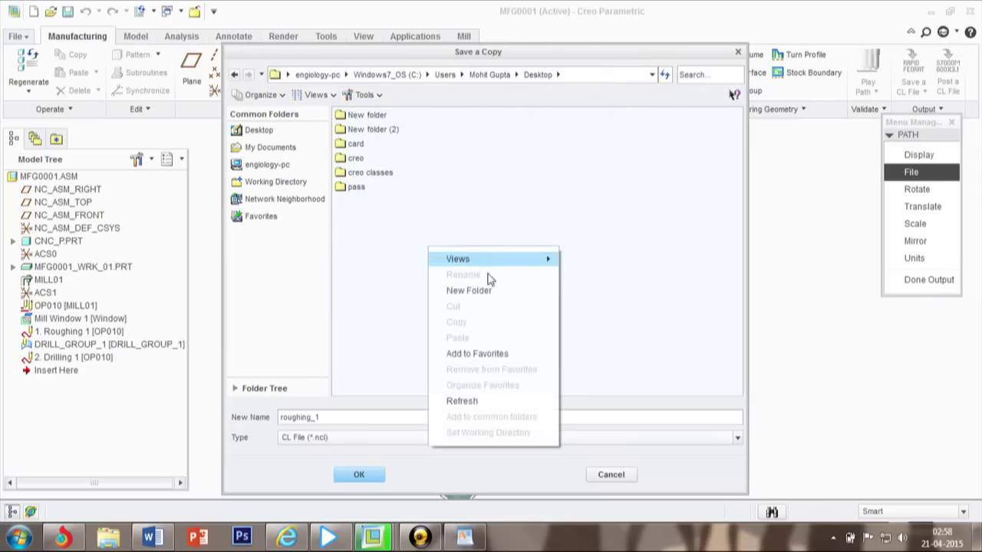
pyautogui.click(508, 291)
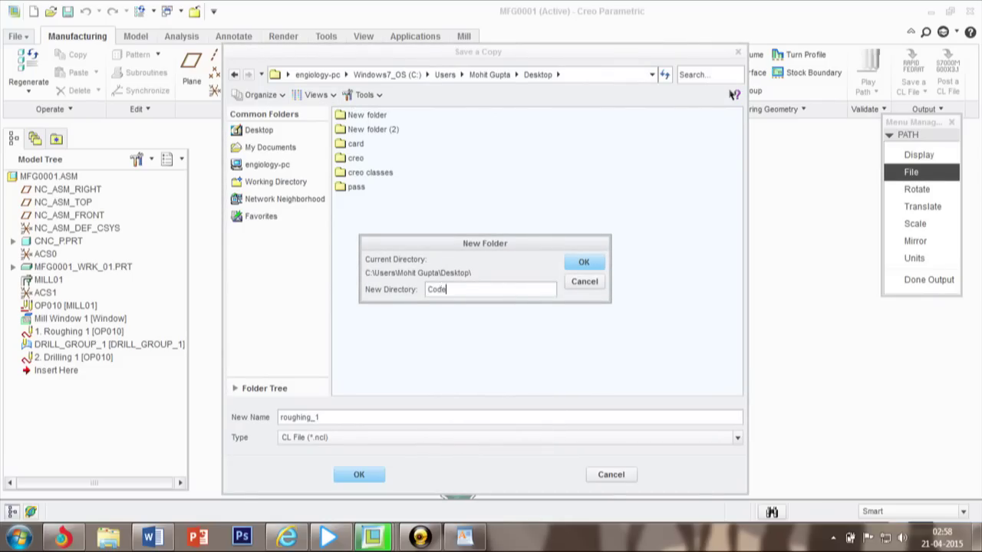
pyautogui.click(602, 262)
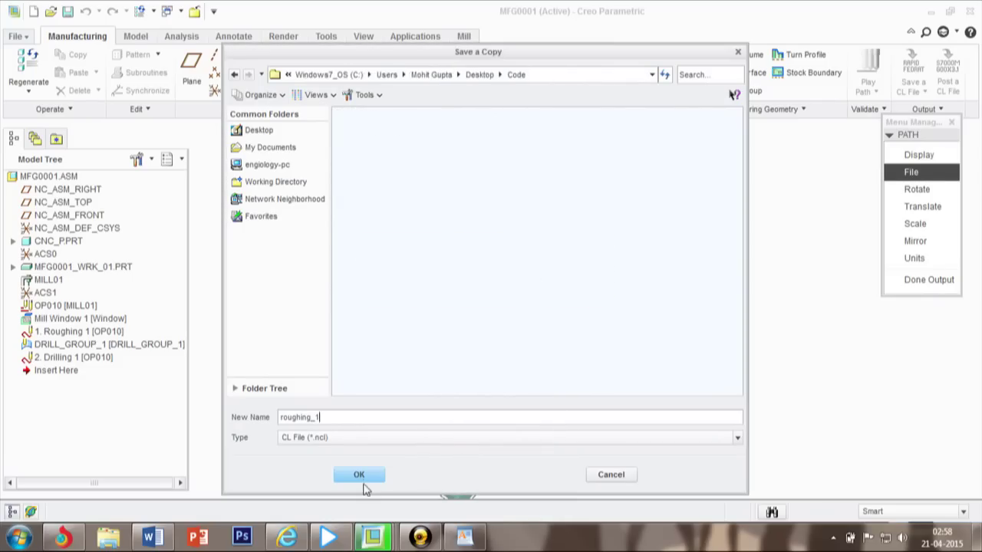
pyautogui.click(358, 476)
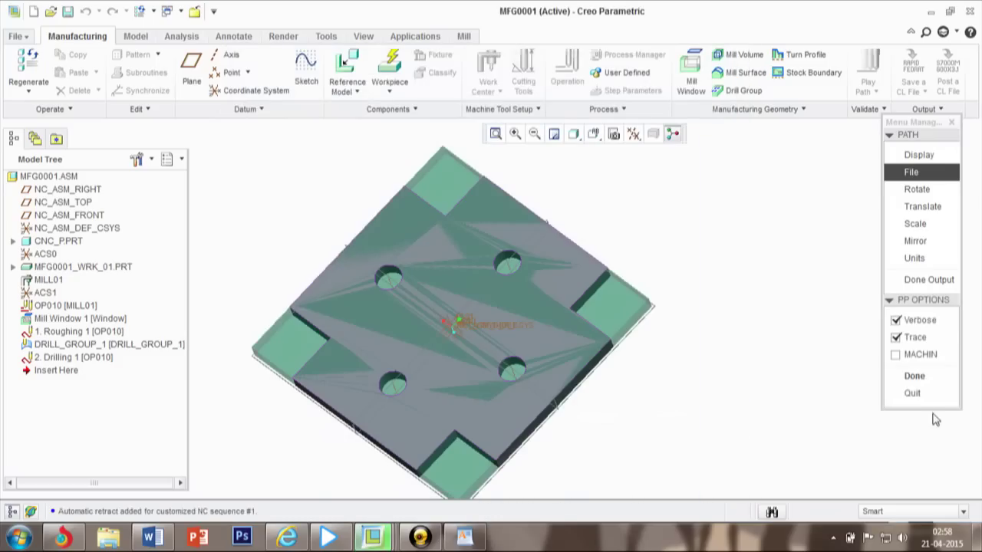
# Step: Post-process roughing_1 with the UNCX01.P12 post-processor and close the log
pyautogui.click(925, 376)
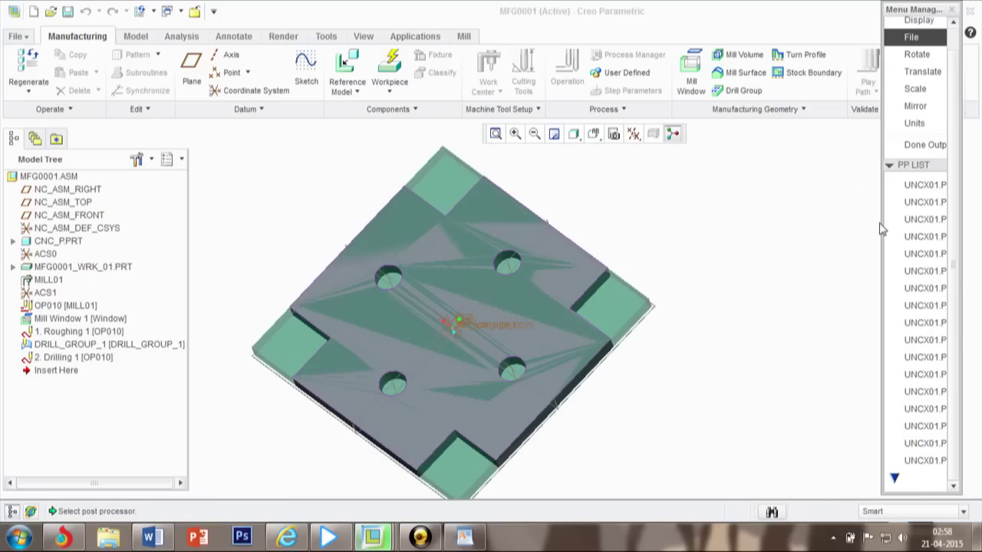
pyautogui.moveTo(882, 232); pyautogui.dragTo(819, 222)
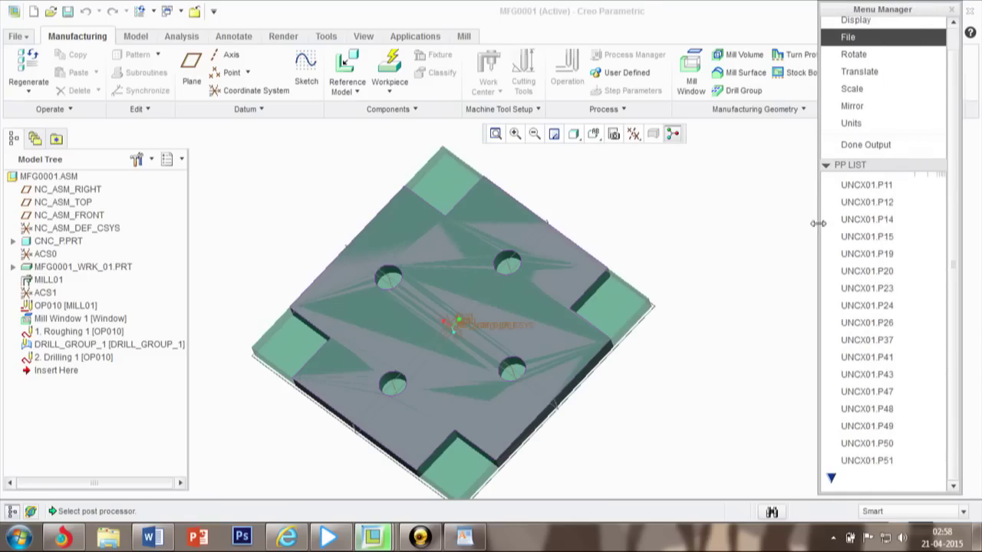
pyautogui.click(847, 203)
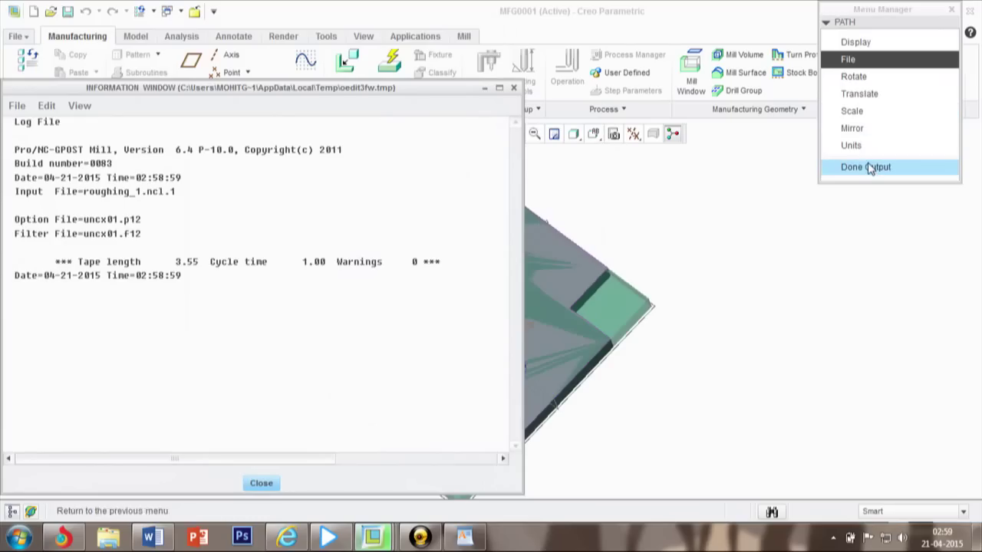
pyautogui.click(868, 167)
pyautogui.click(270, 482)
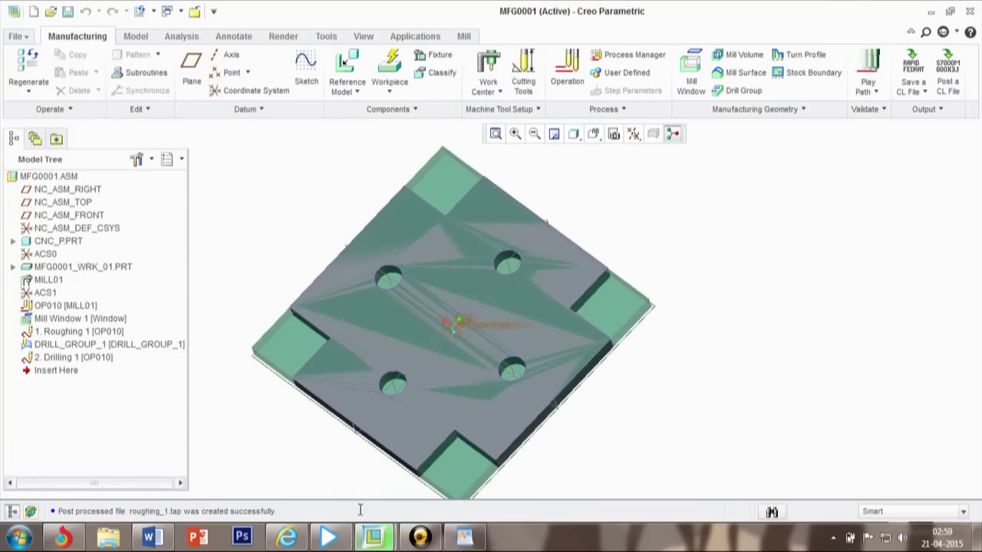
# Step: Open roughing_1 TAP from the Desktop Code folder in Notepad, scroll through the G-code, then close it
pyautogui.click(928, 11)
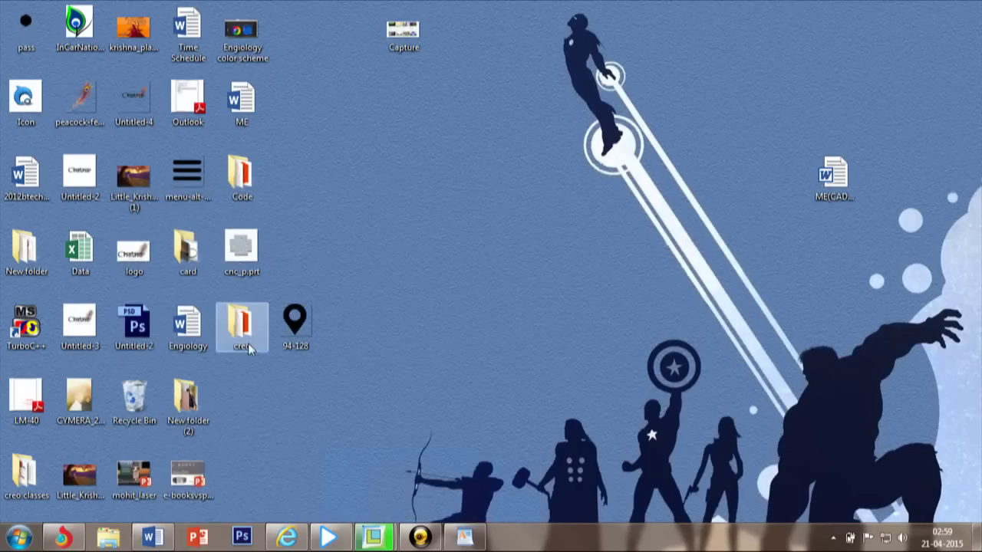
pyautogui.doubleClick(239, 181)
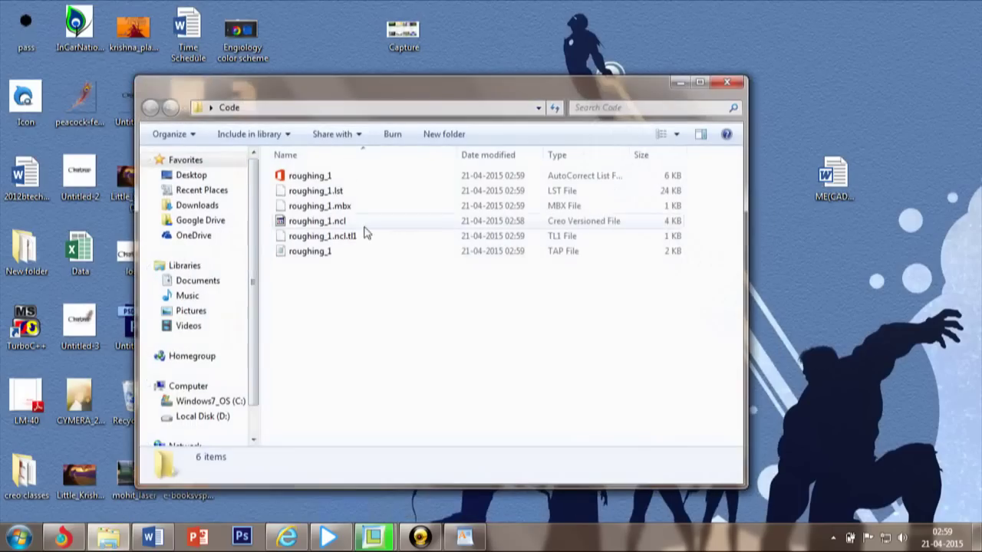
pyautogui.doubleClick(354, 253)
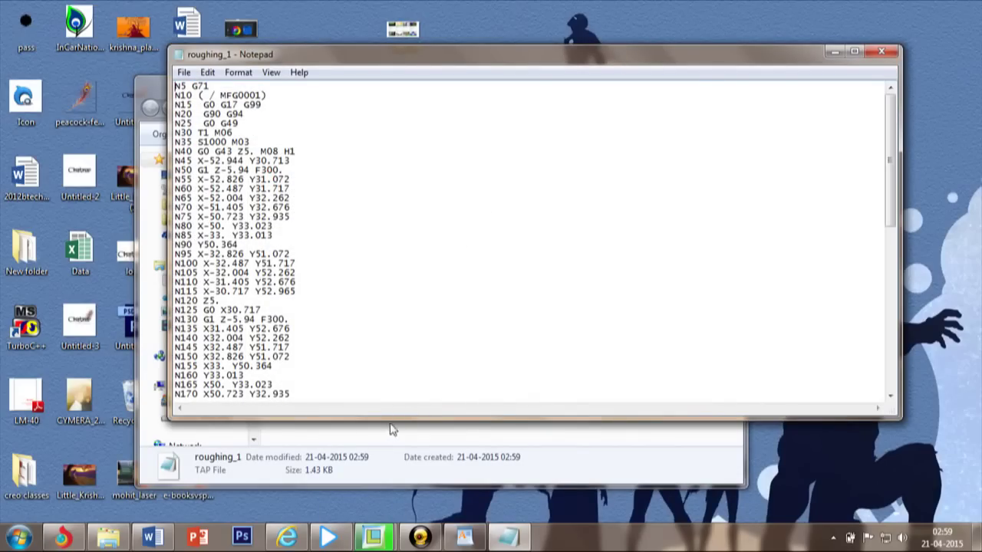
pyautogui.moveTo(399, 417); pyautogui.dragTo(383, 480)
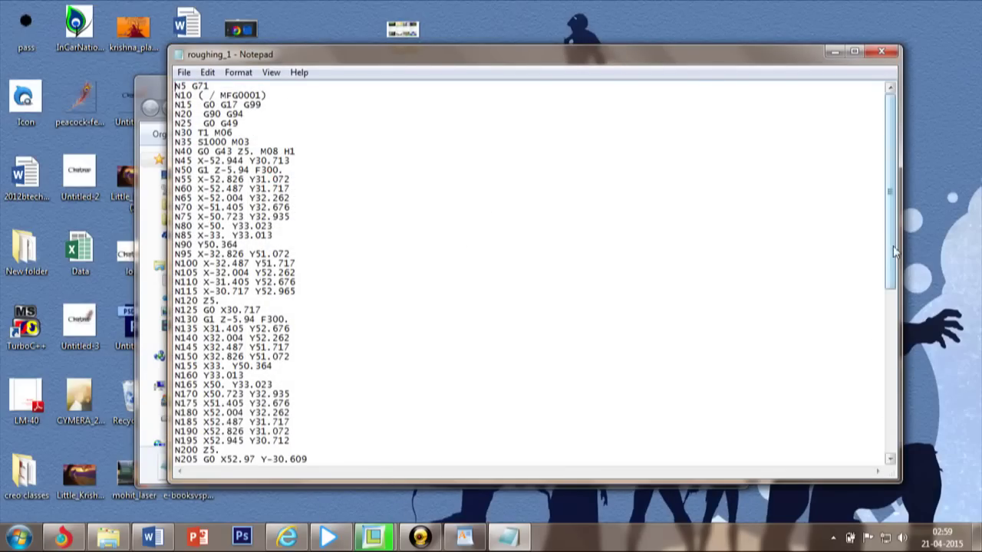
pyautogui.moveTo(895, 251); pyautogui.dragTo(865, 187)
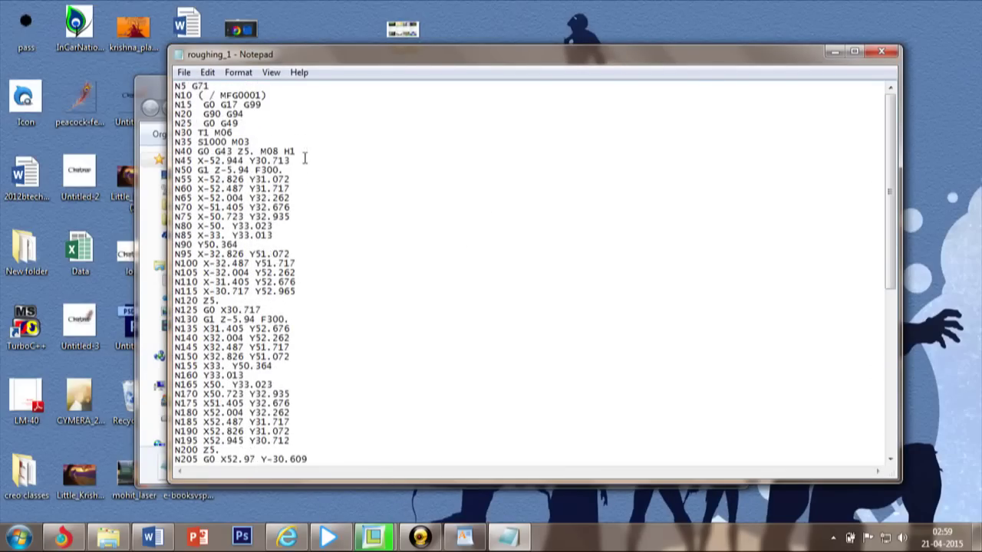
pyautogui.moveTo(294, 159); pyautogui.dragTo(214, 151)
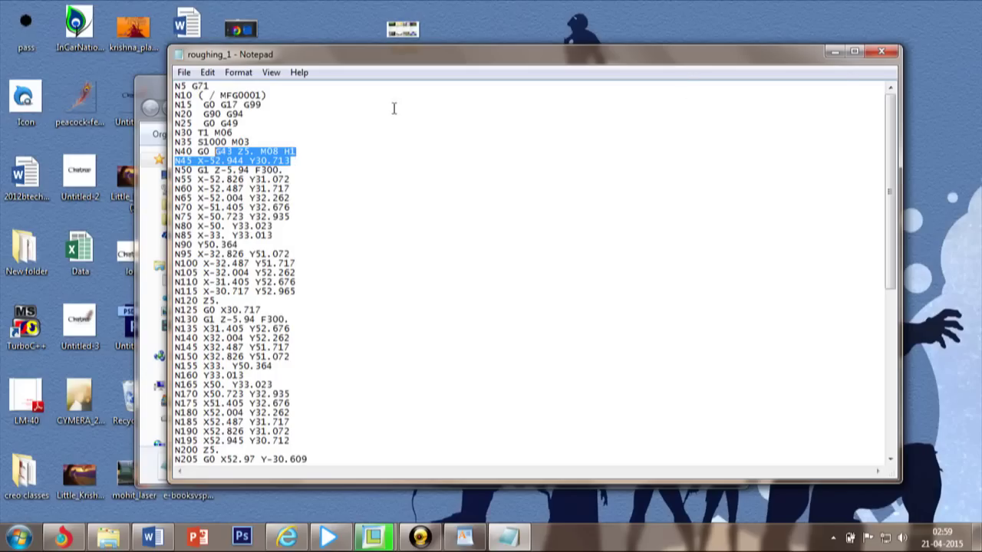
pyautogui.click(881, 52)
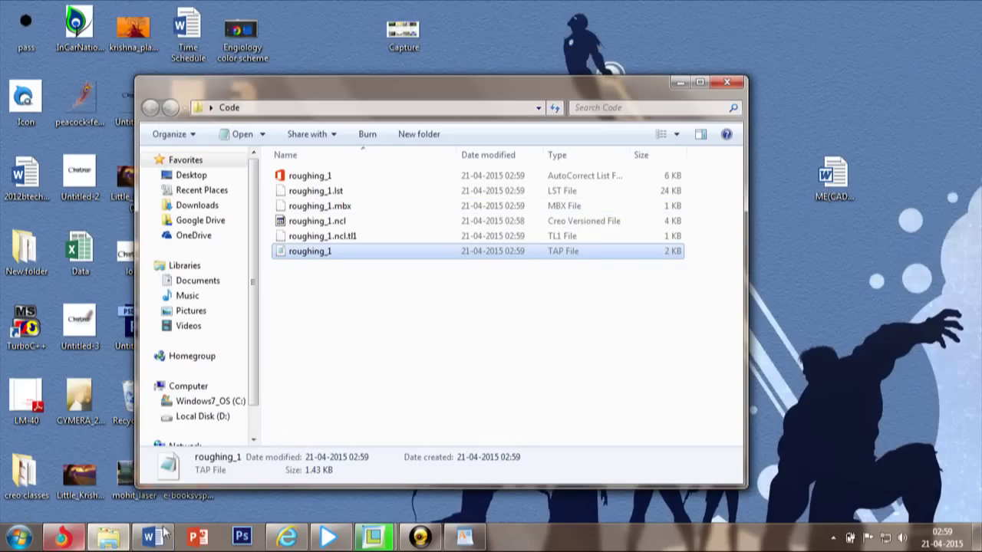
# Step: Minimize the PotPlayer tutorial video and bring the Creo MFG0001 model back to front
pyautogui.click(294, 543)
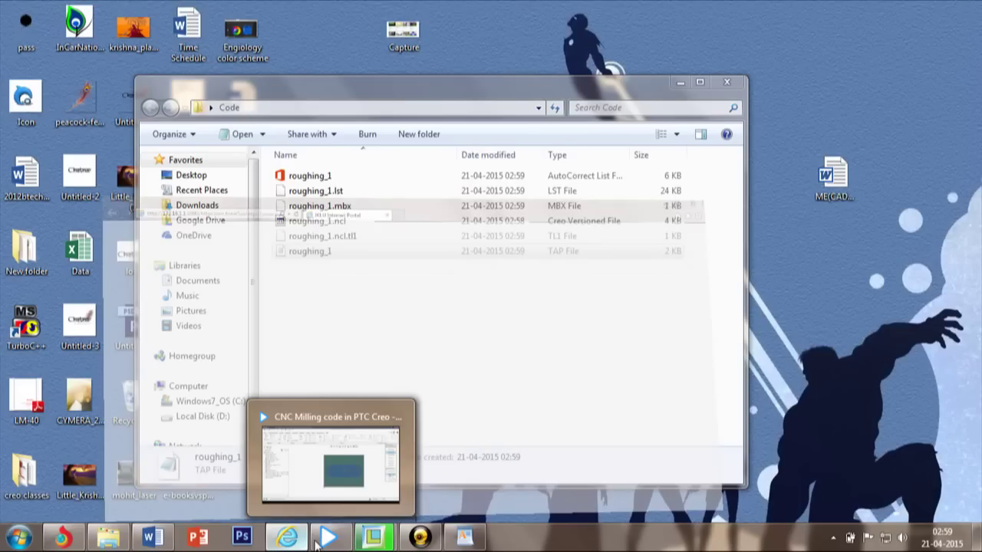
pyautogui.click(355, 452)
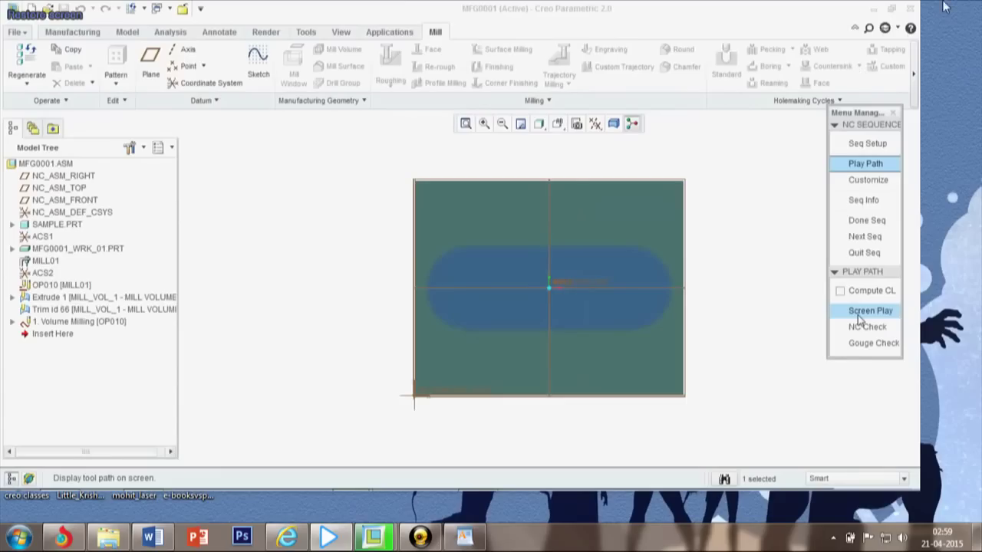
pyautogui.moveTo(876, 9)
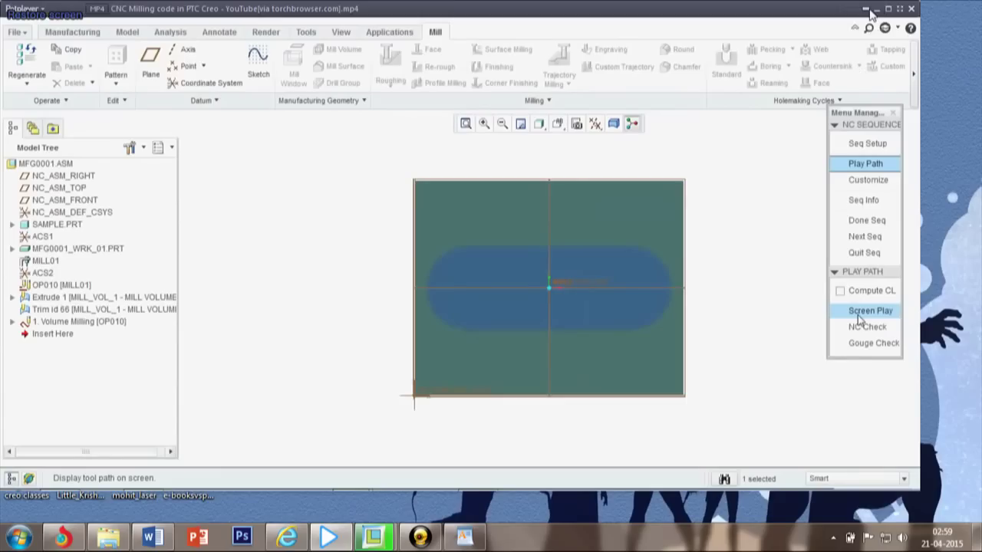
pyautogui.click(866, 10)
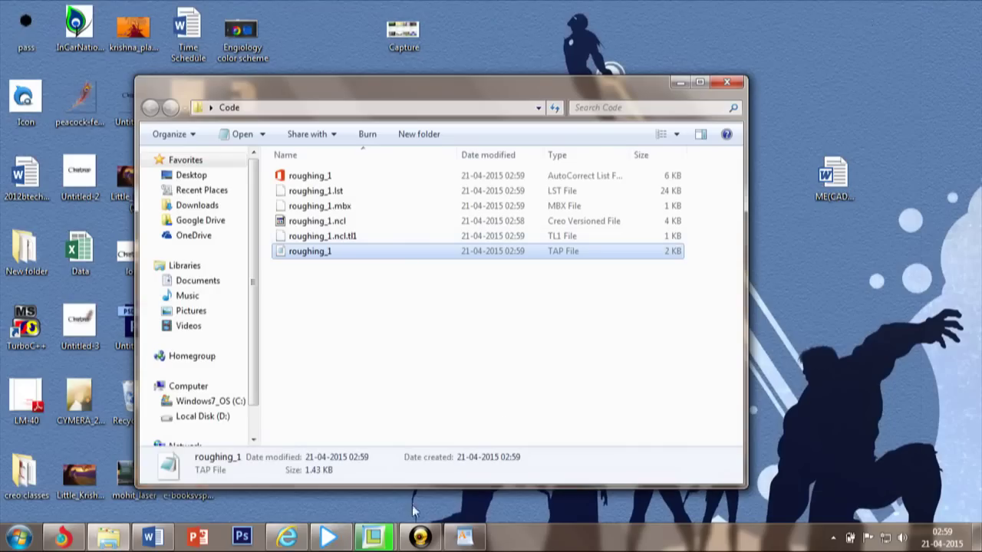
pyautogui.moveTo(373, 537)
pyautogui.click(460, 466)
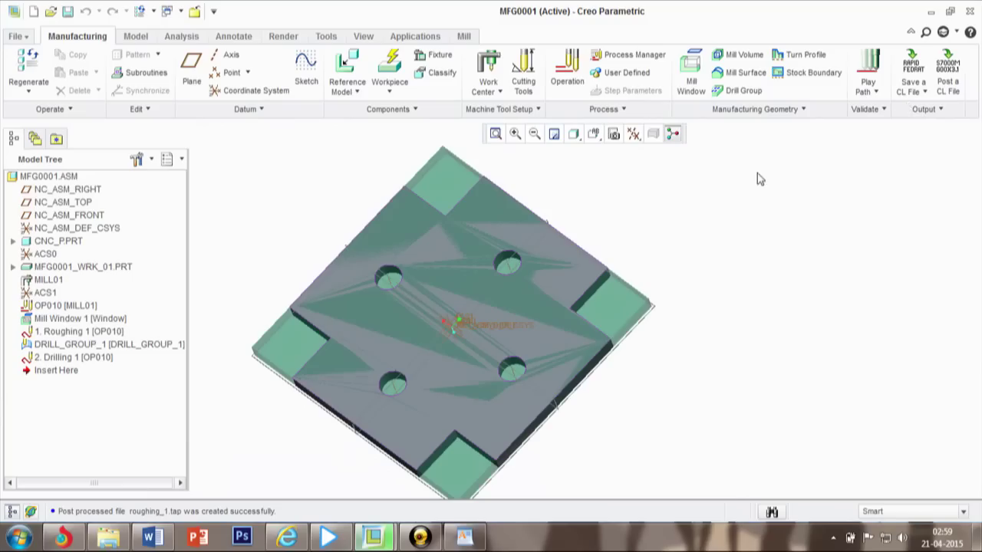
# Step: Choose NC sequence Drilling 1 for CL file output, with an MCD file as well
pyautogui.click(917, 90)
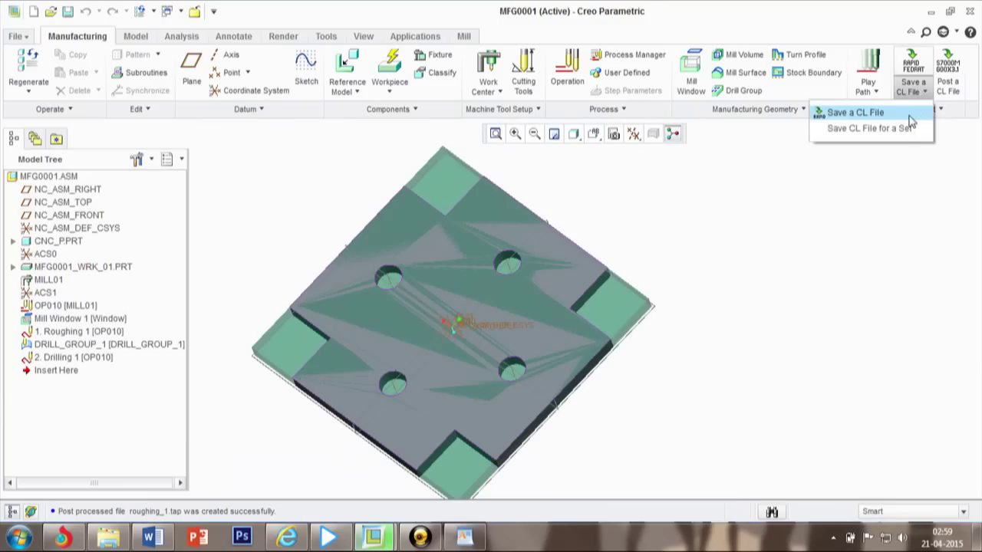
pyautogui.click(855, 112)
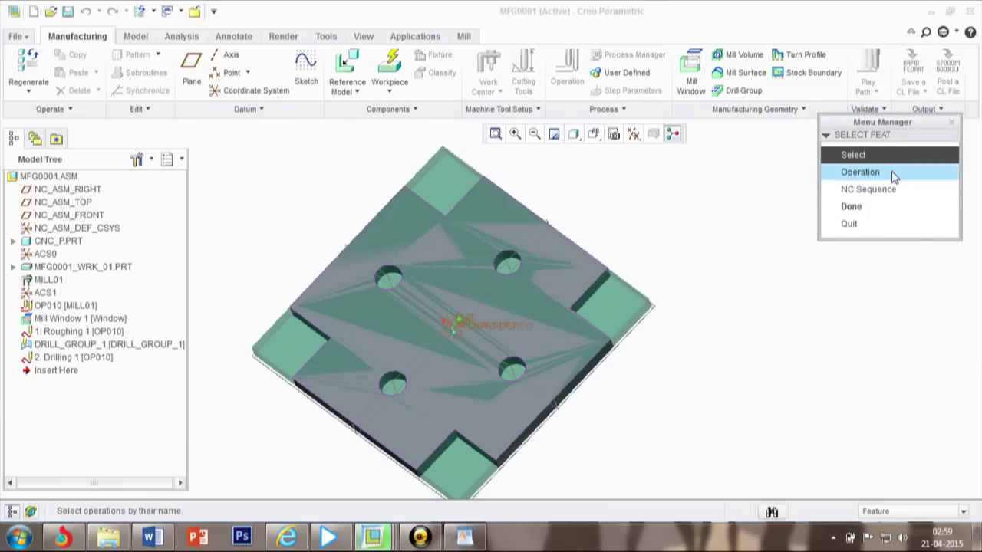
pyautogui.click(894, 176)
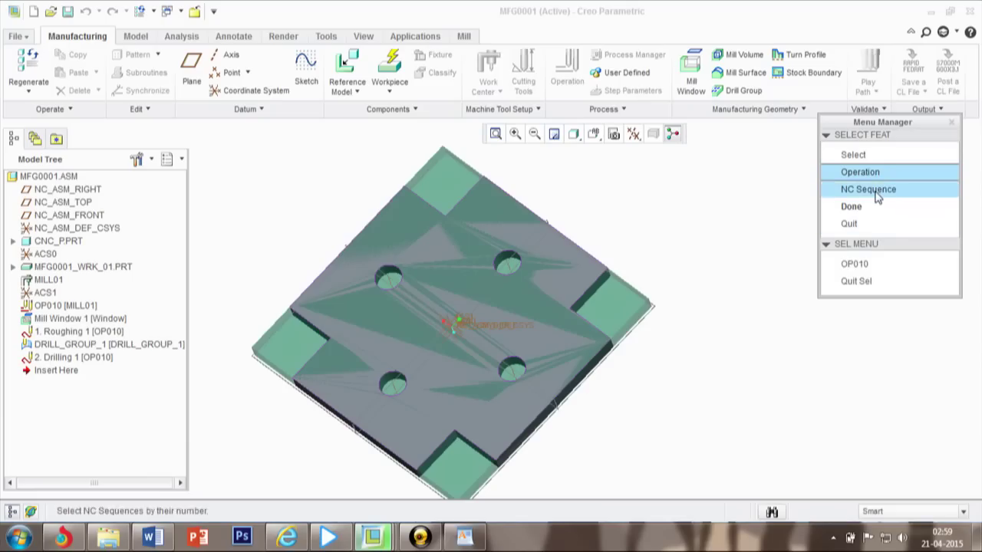
pyautogui.click(873, 189)
pyautogui.click(883, 284)
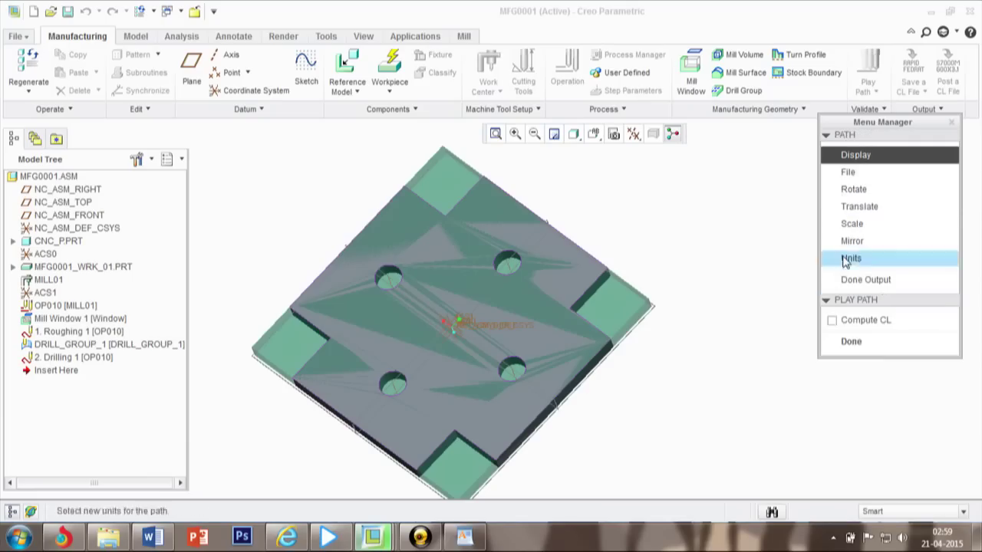
pyautogui.click(881, 173)
pyautogui.click(859, 338)
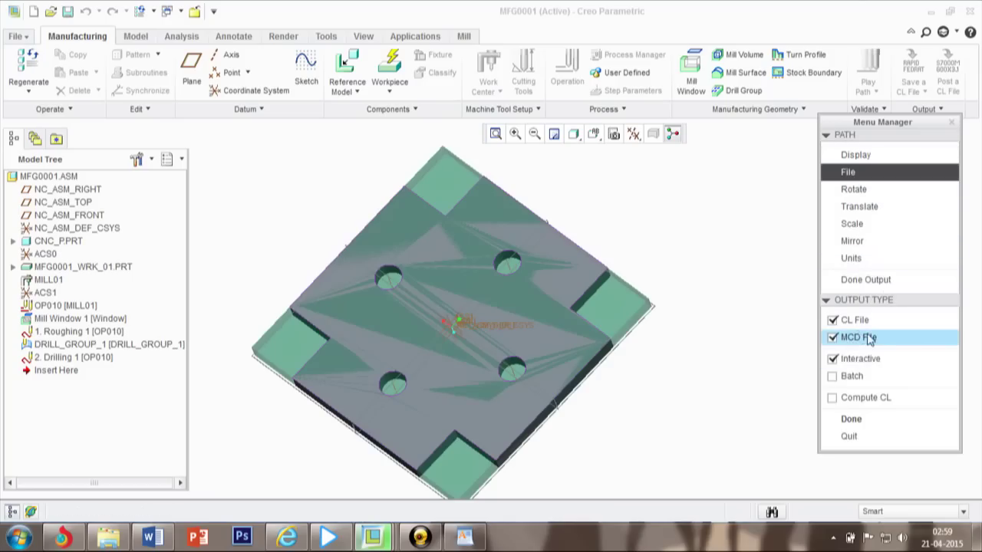
pyautogui.click(853, 419)
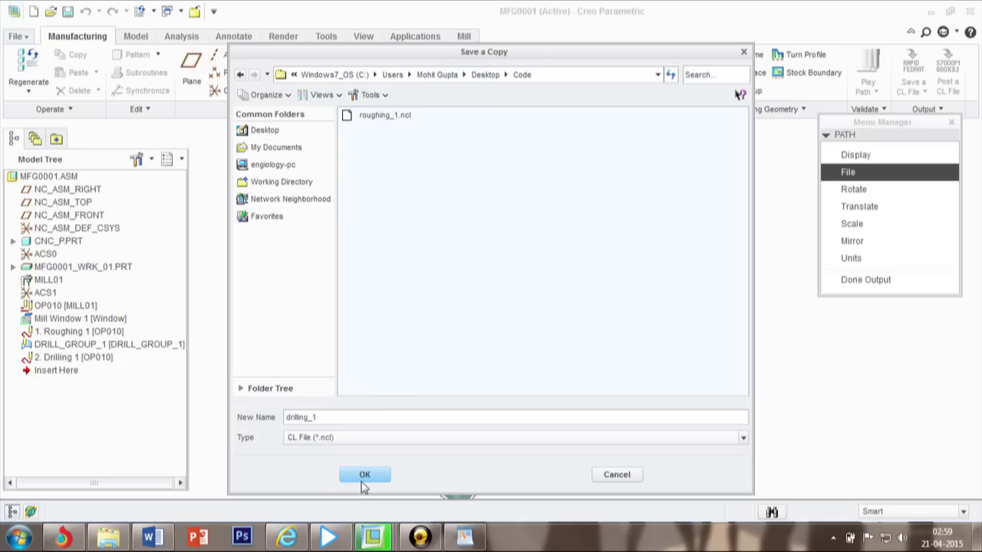
# Step: Save the CL file as drilling_1, post-process it with UNCX01.P12, and close the log
pyautogui.click(365, 479)
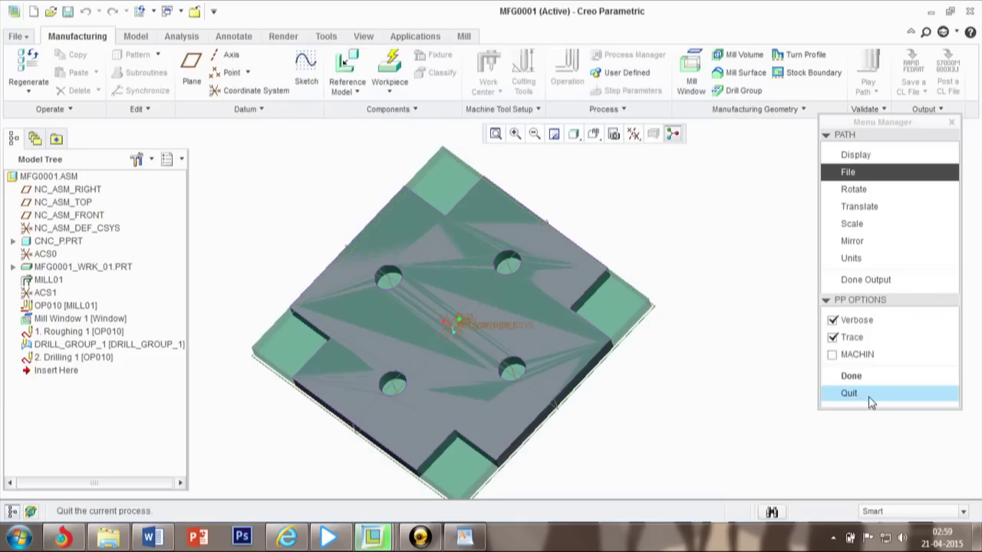
pyautogui.click(850, 375)
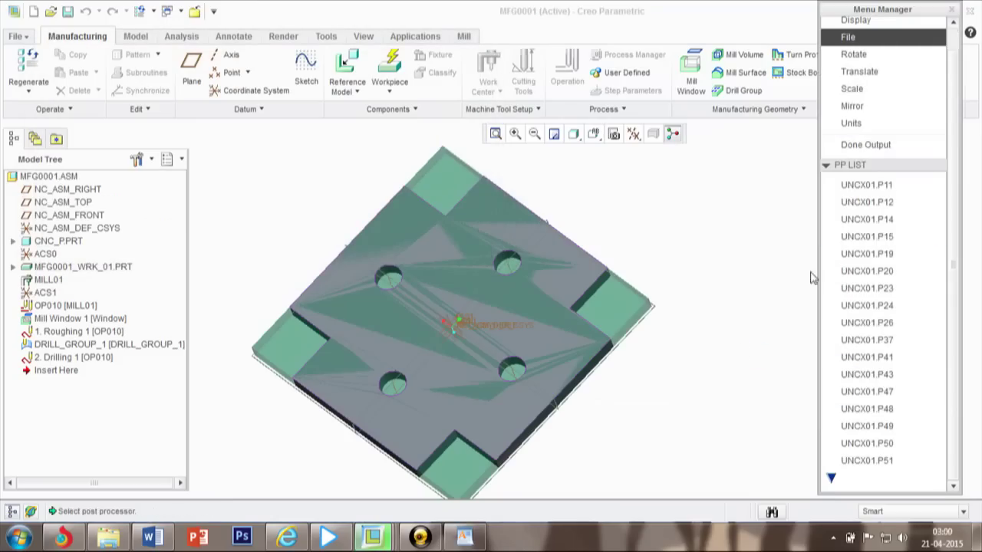
pyautogui.click(866, 202)
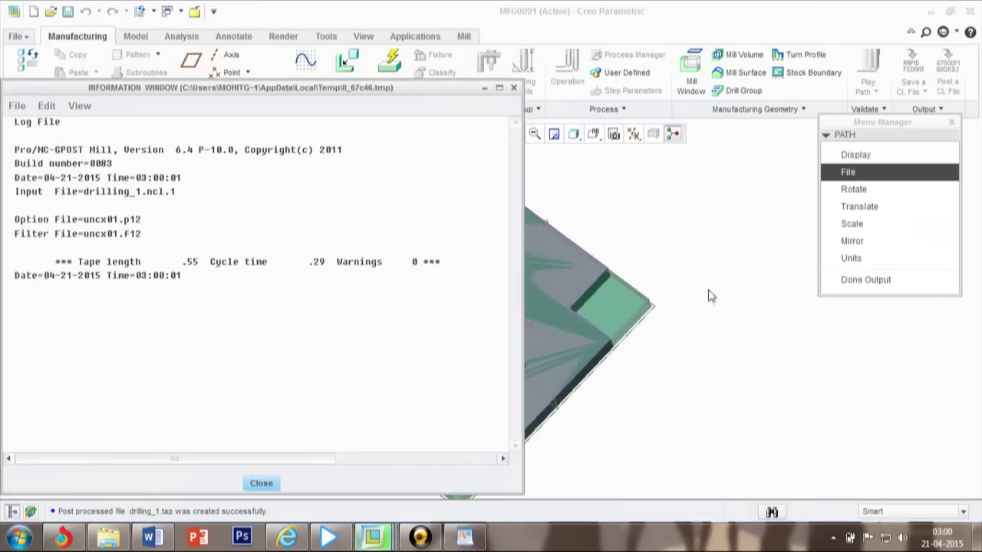
pyautogui.click(874, 280)
pyautogui.click(261, 483)
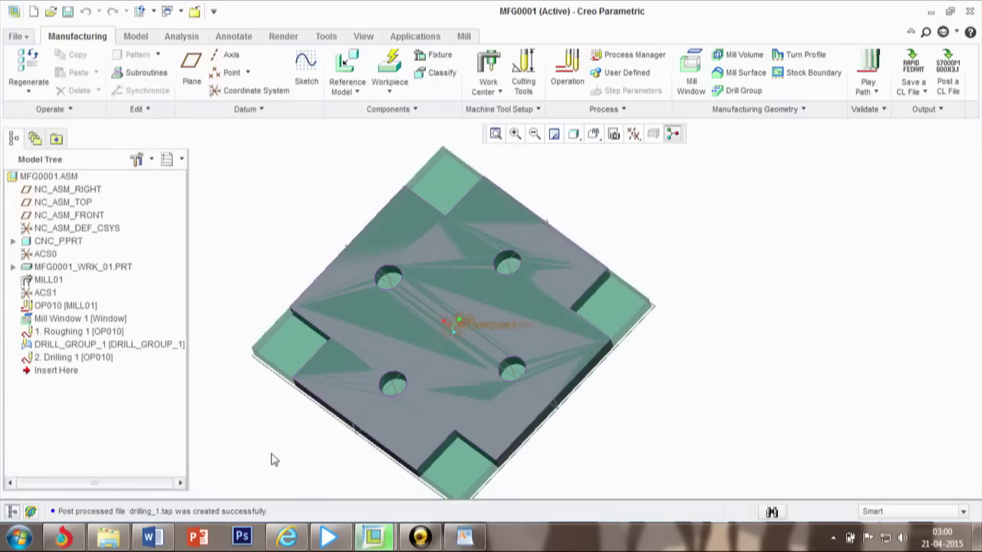
# Step: View the drilling_1 TAP G-code from the Code folder, then minimize Notepad and Explorer
pyautogui.click(128, 541)
pyautogui.doubleClick(335, 251)
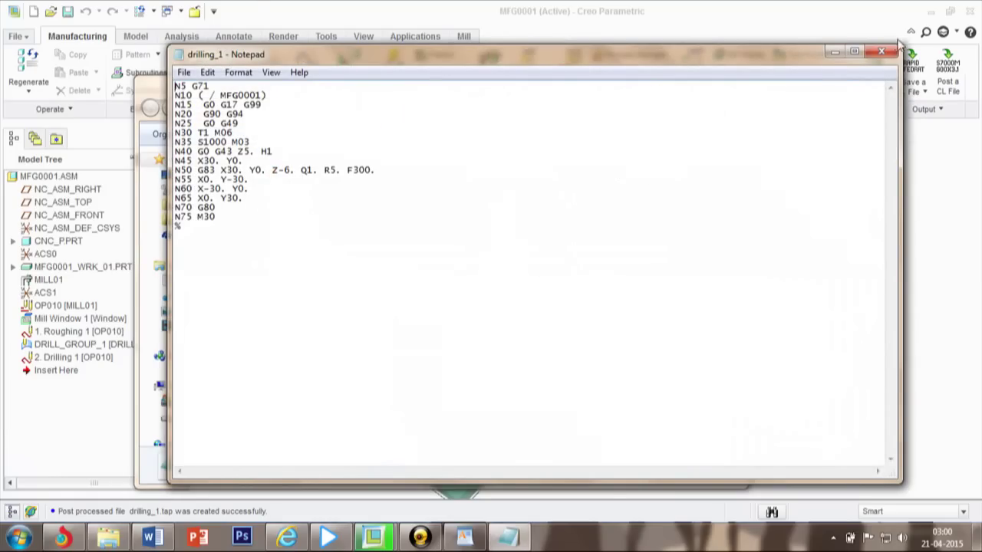
pyautogui.click(837, 54)
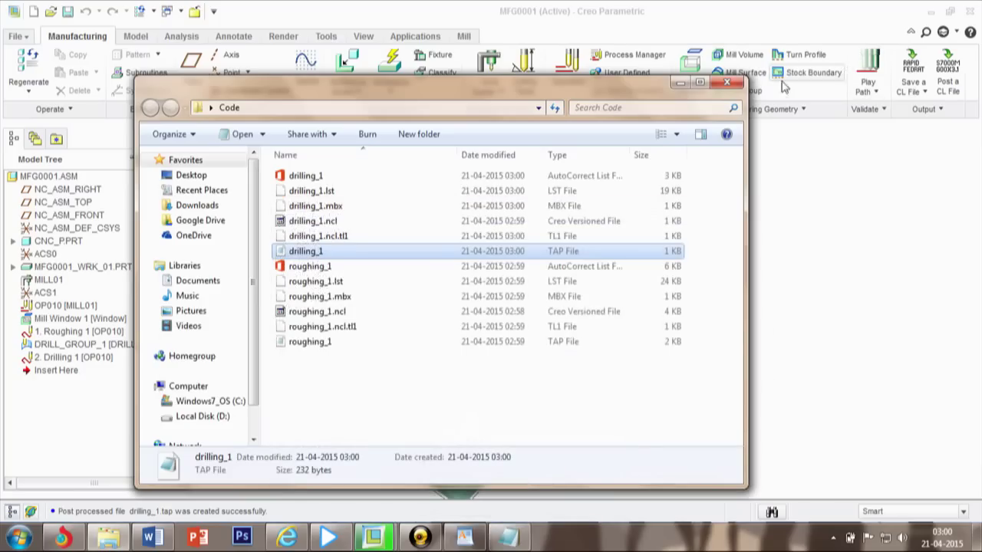
pyautogui.click(685, 83)
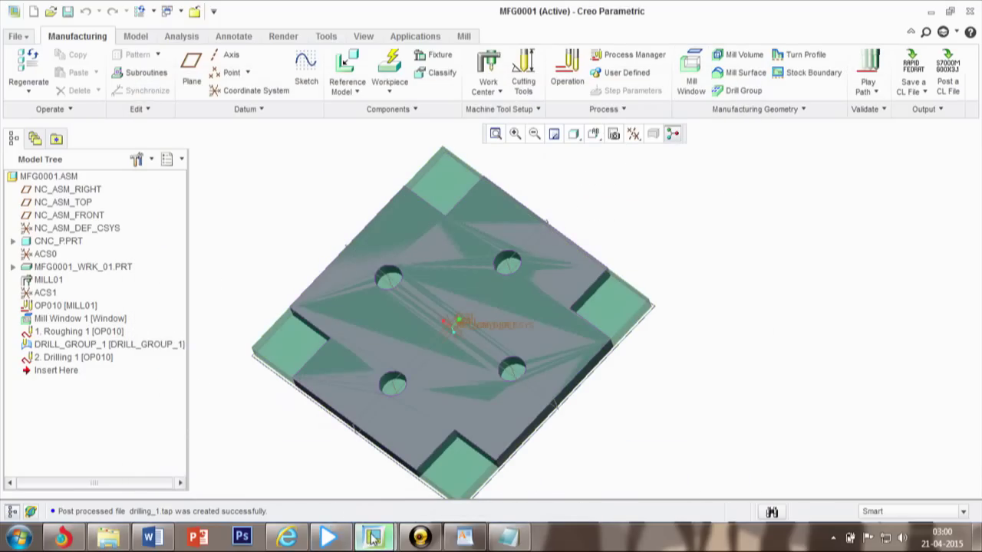
pyautogui.moveTo(374, 538)
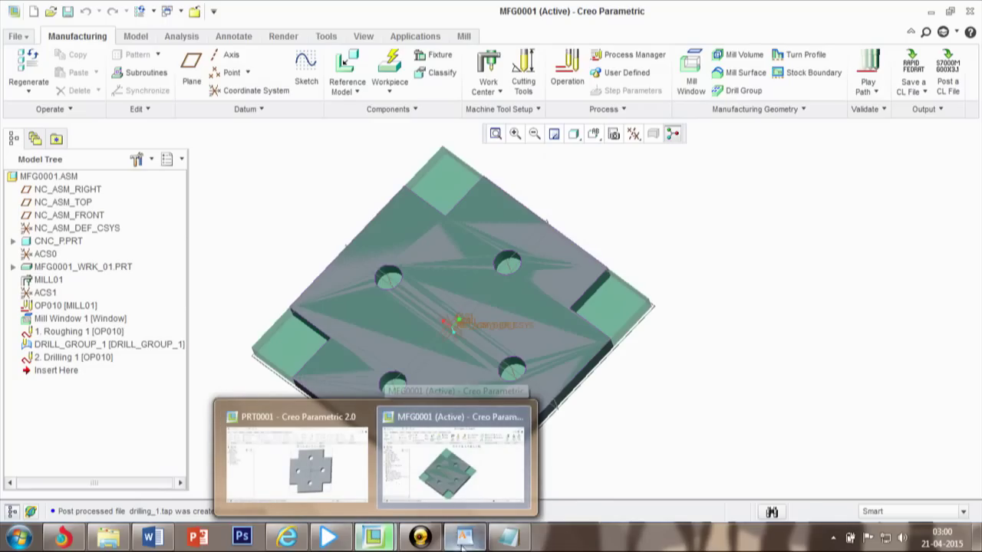
pyautogui.click(420, 538)
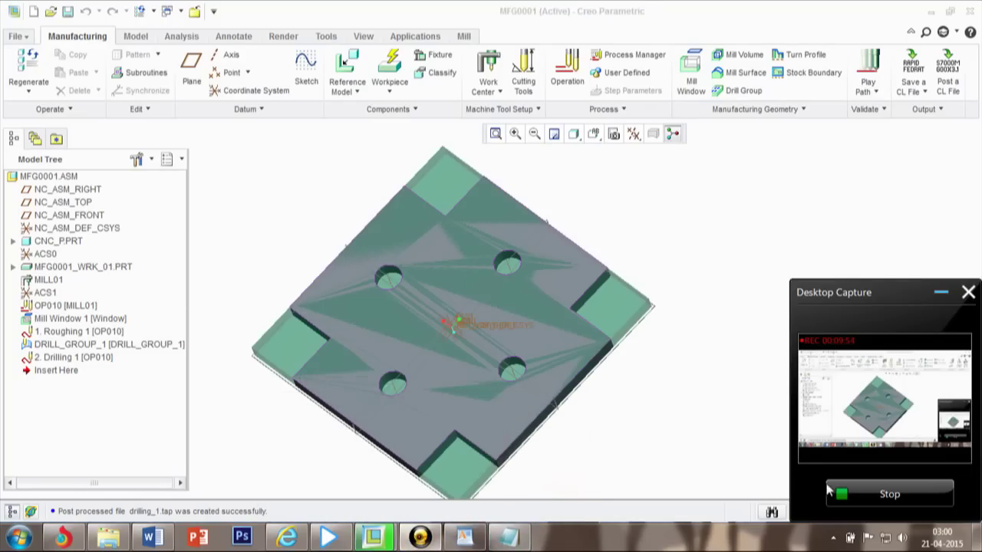